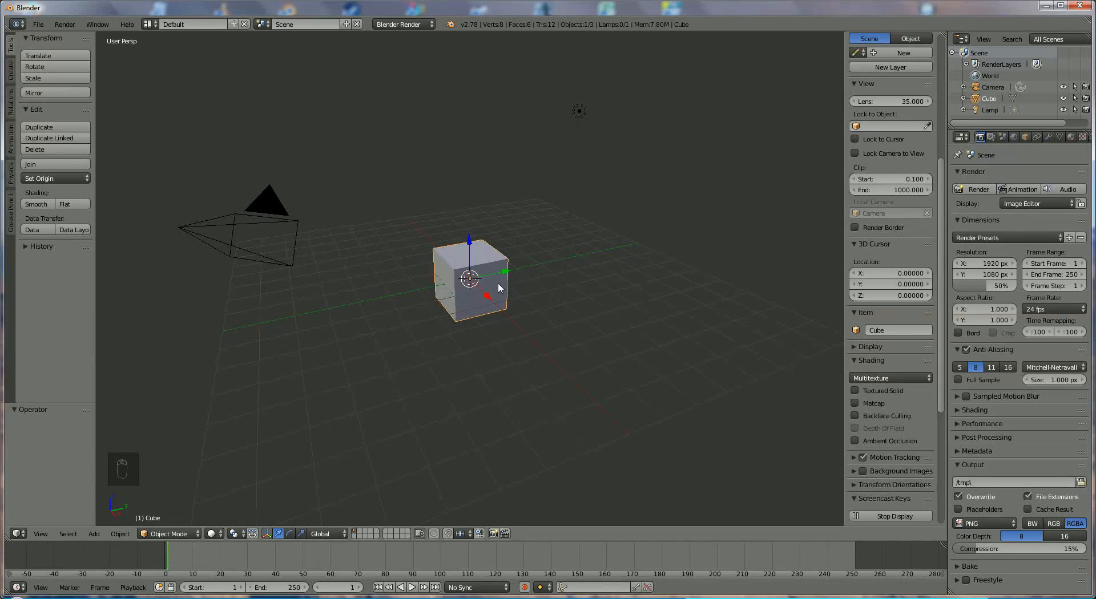
- Delete the default cube and add a UV sphere in its place
{"action": "key", "text": "Delete"}
{"action": "left_click", "coordinate": [498, 286]}
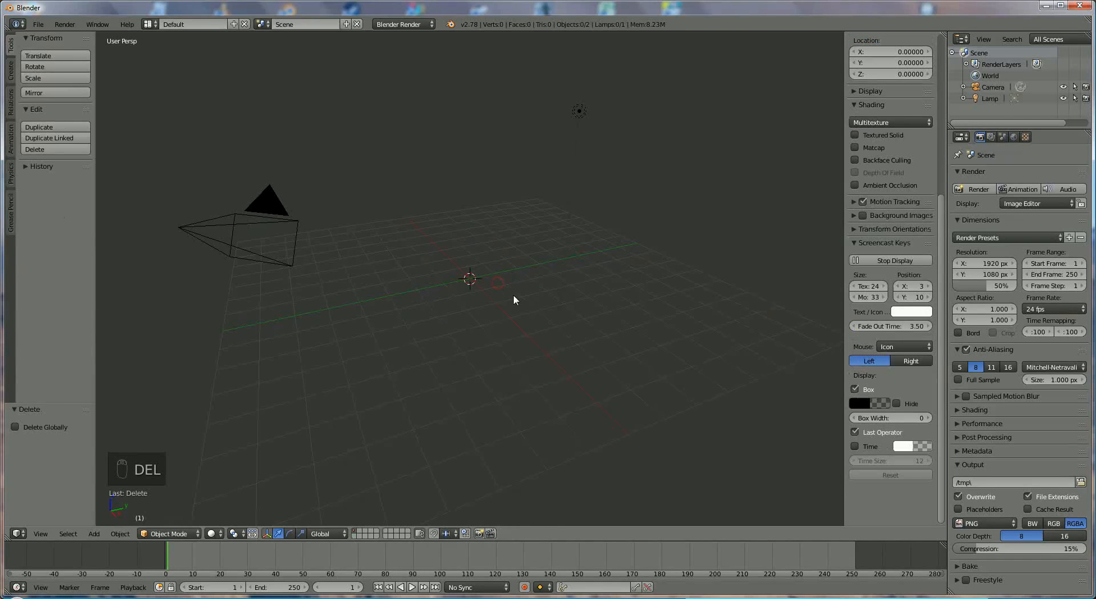
{"action": "left_click", "coordinate": [94, 535]}
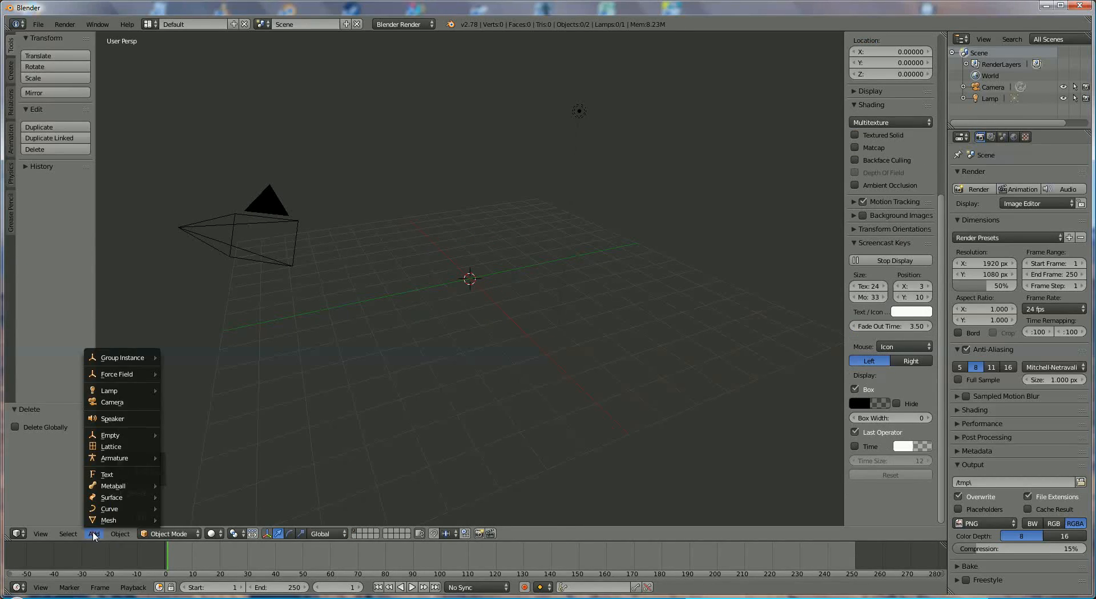
{"action": "mouse_move", "coordinate": [106, 520]}
{"action": "left_click", "coordinate": [189, 448]}
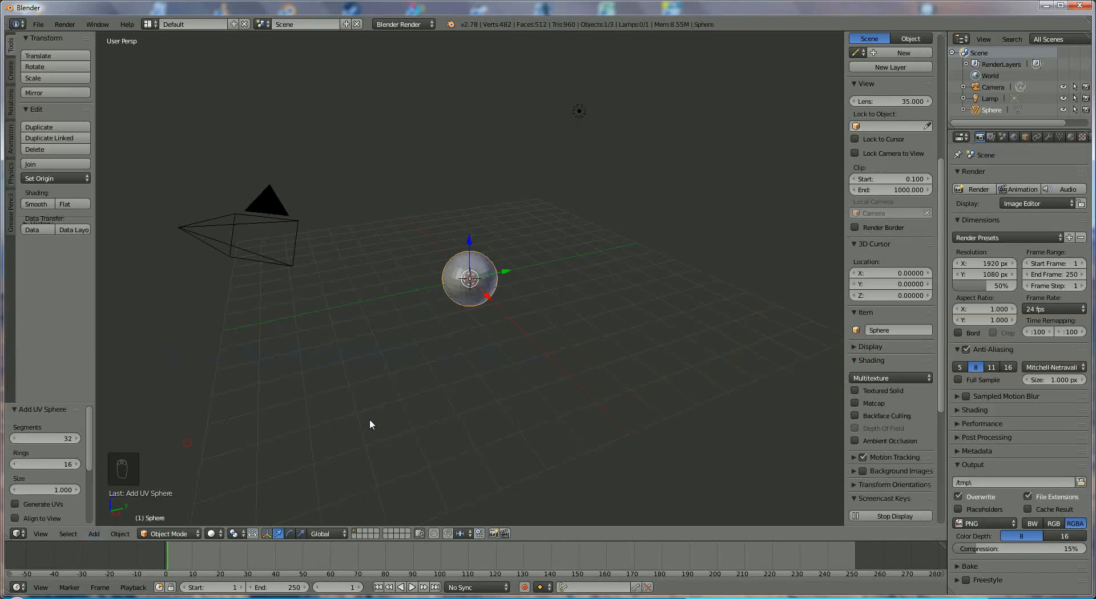
- Move the sphere up about 0.98 along Z and switch it to Edit Mode
{"action": "scroll", "coordinate": [501, 365], "scroll_direction": "up", "scroll_amount": 2}
{"action": "left_click_drag", "start_coordinate": [468, 240], "coordinate": [465, 175]}
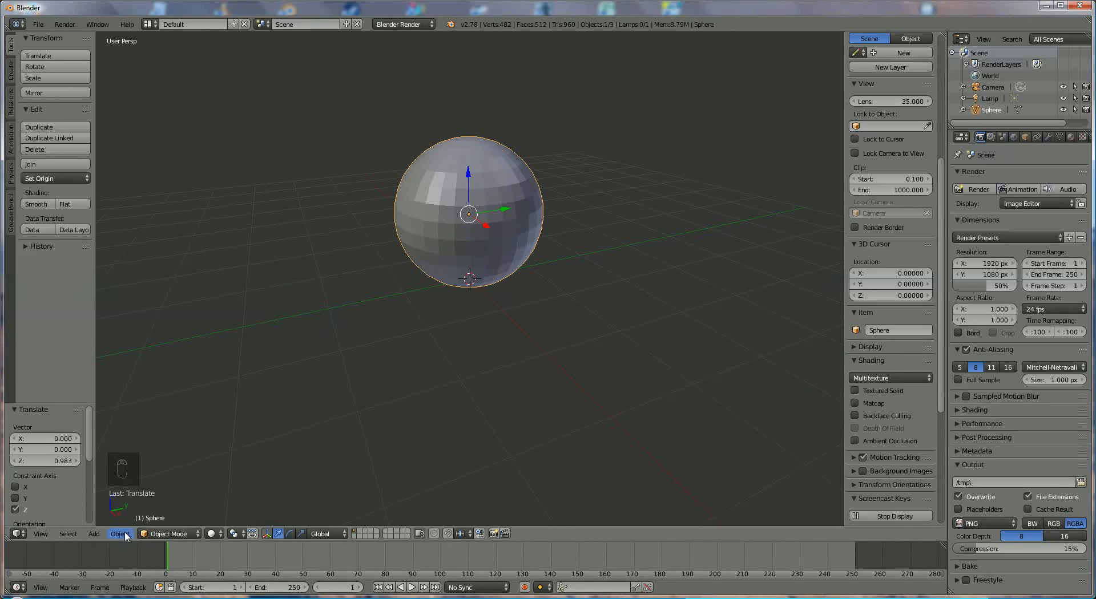
{"action": "left_click", "coordinate": [163, 534]}
{"action": "left_click", "coordinate": [160, 509]}
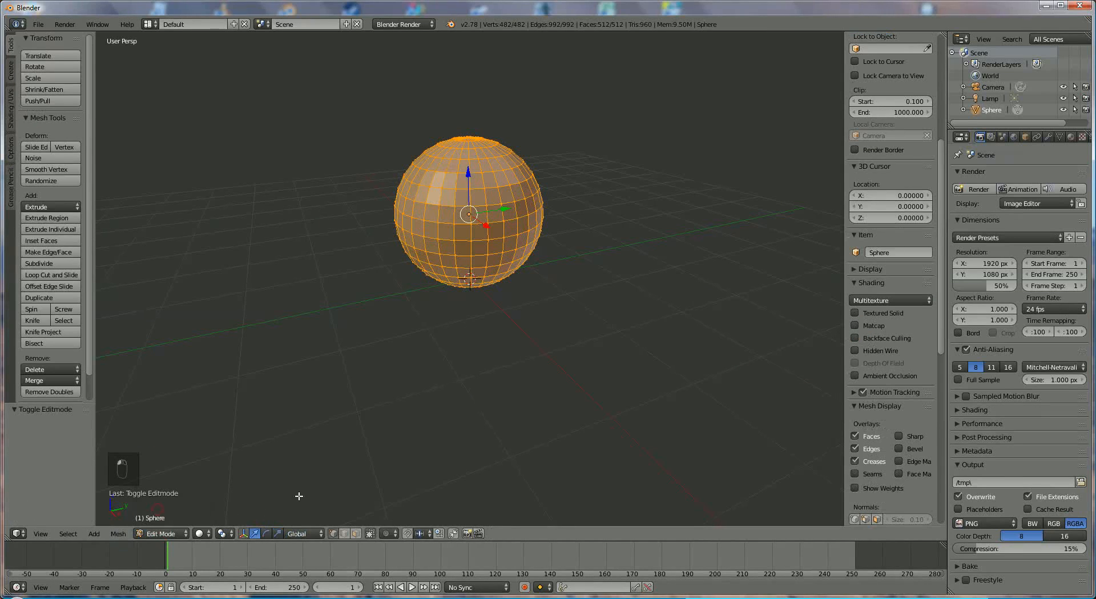
- Select only the sphere's top pole vertex in vertex select mode and enable proportional editing
{"action": "left_click", "coordinate": [331, 535]}
{"action": "middle_click_drag", "start_coordinate": [489, 287], "coordinate": [491, 319]}
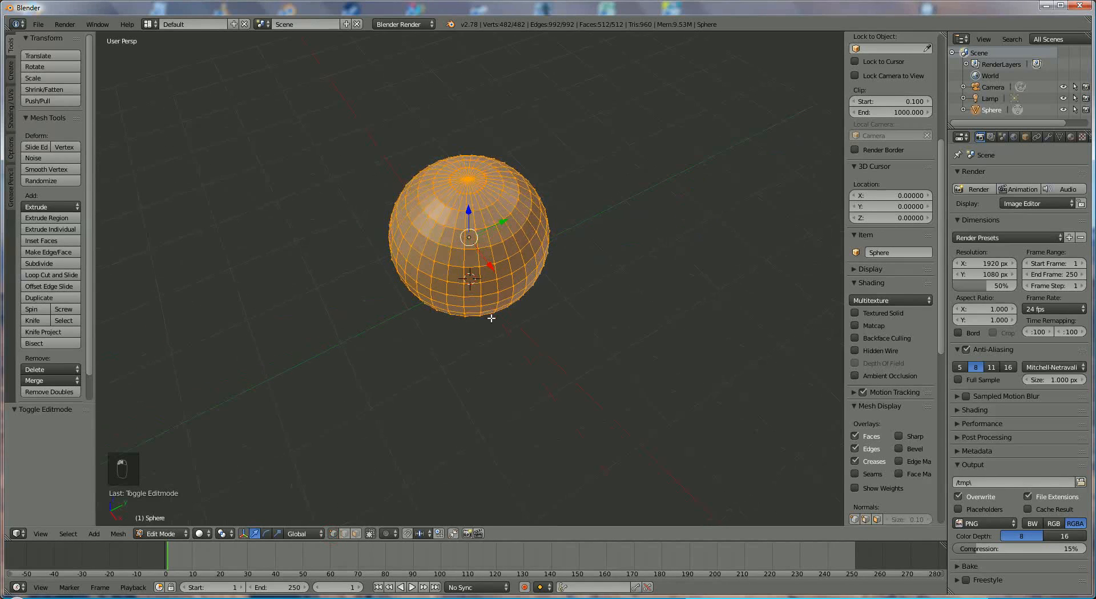
{"action": "right_click", "coordinate": [466, 178]}
{"action": "middle_click_drag", "start_coordinate": [524, 362], "coordinate": [523, 281]}
{"action": "middle_click_drag", "start_coordinate": [502, 237], "coordinate": [578, 303], "text": "shift"}
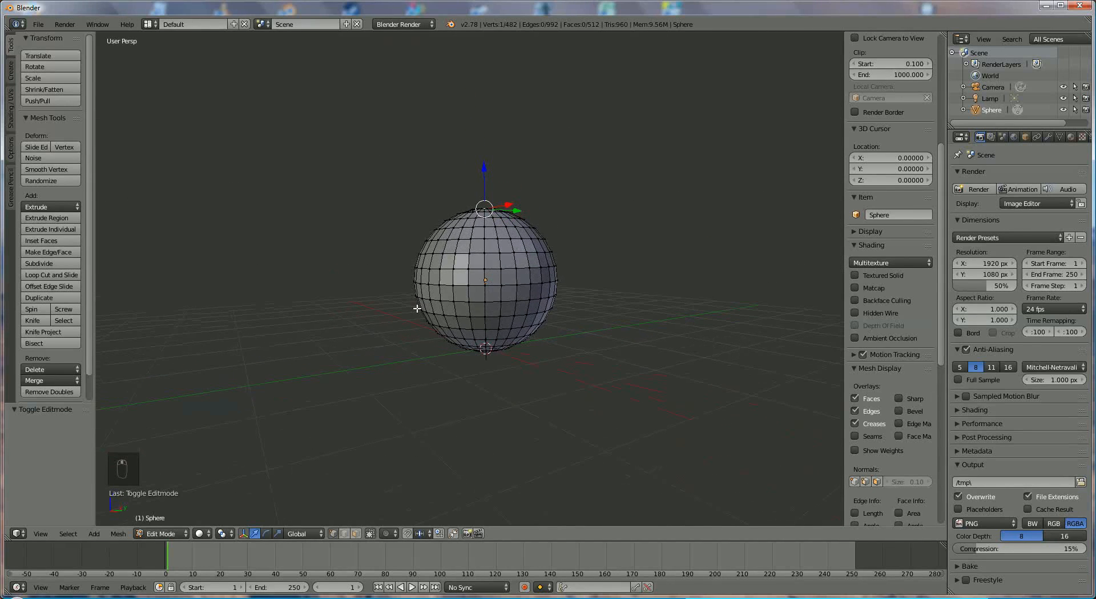
{"action": "key", "text": "o"}
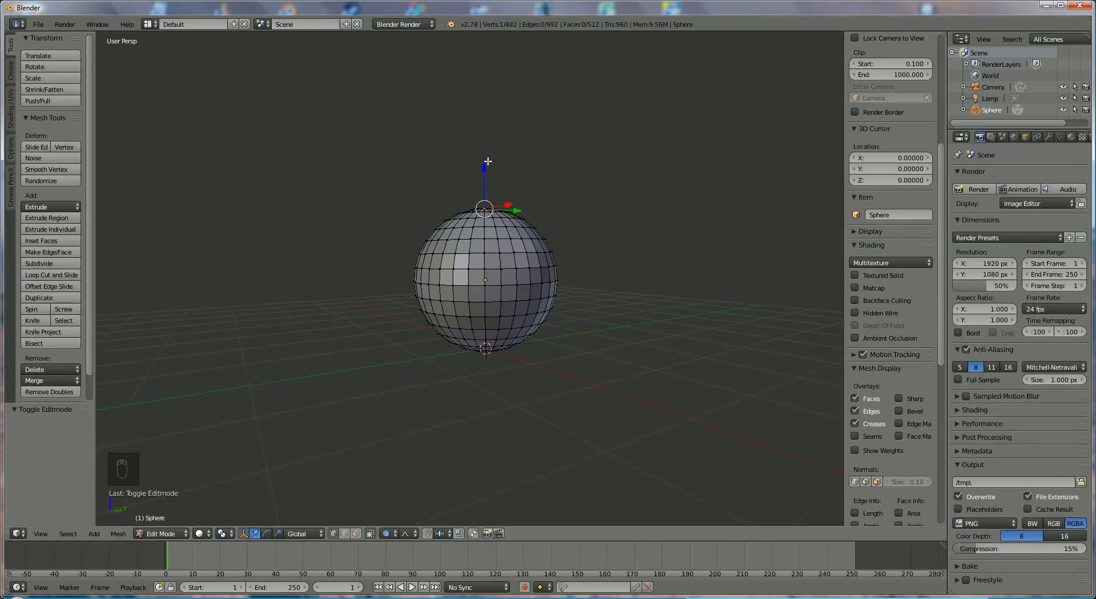
- Lower the top pole vertex about 0.35 along Z with smooth proportional falloff to flatten the sphere's top
{"action": "left_click_drag", "start_coordinate": [483, 167], "coordinate": [482, 166]}
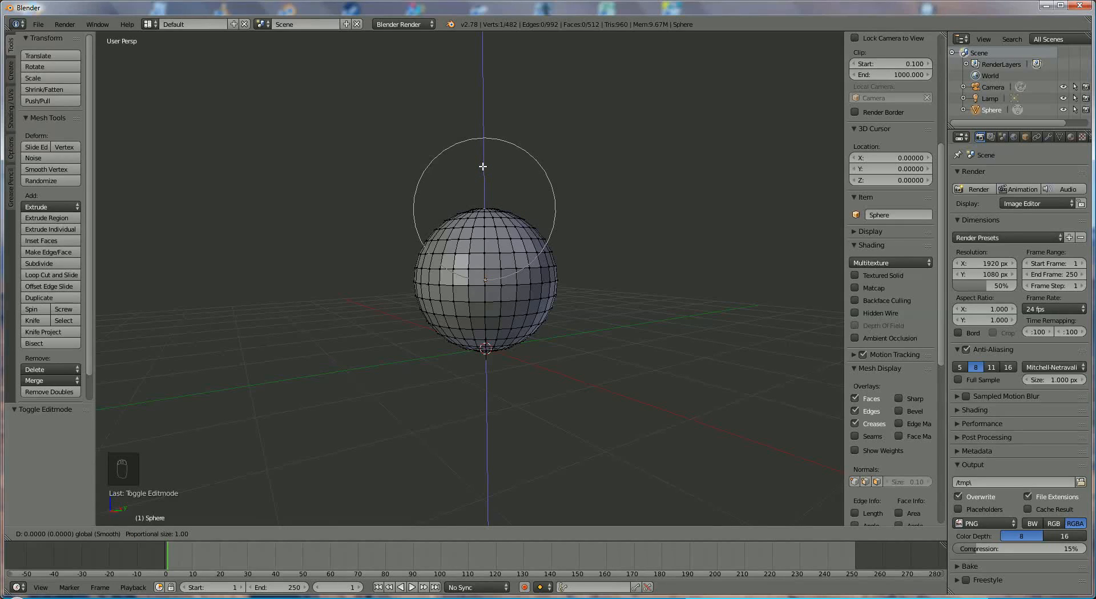
{"action": "scroll", "coordinate": [482, 166], "scroll_direction": "down", "scroll_amount": 5}
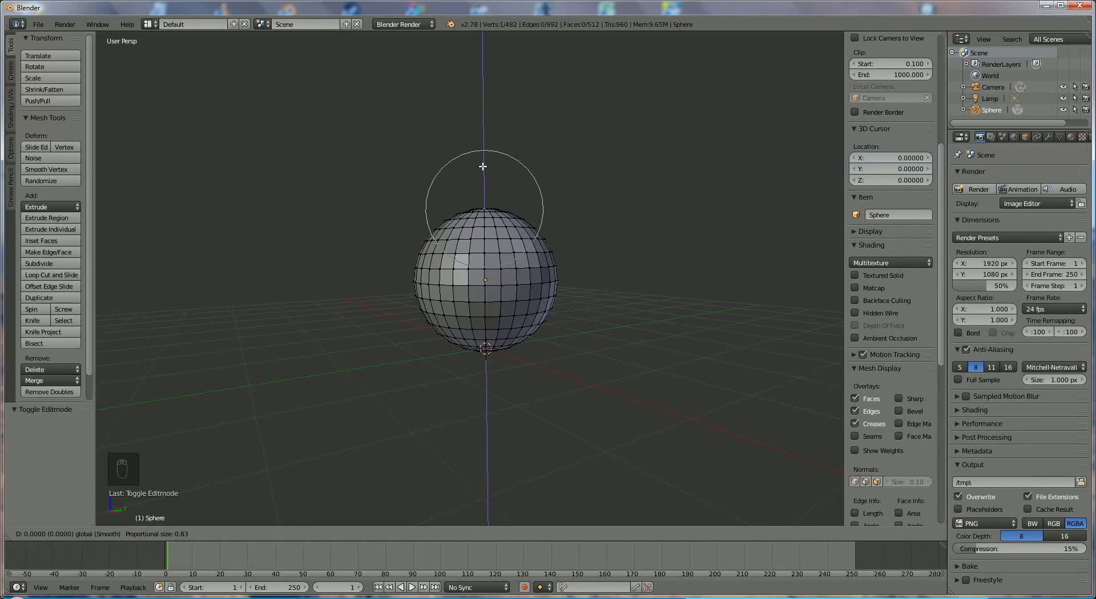
{"action": "scroll", "coordinate": [483, 167], "scroll_direction": "up", "scroll_amount": 4}
{"action": "scroll", "coordinate": [483, 167], "scroll_direction": "down", "scroll_amount": 5}
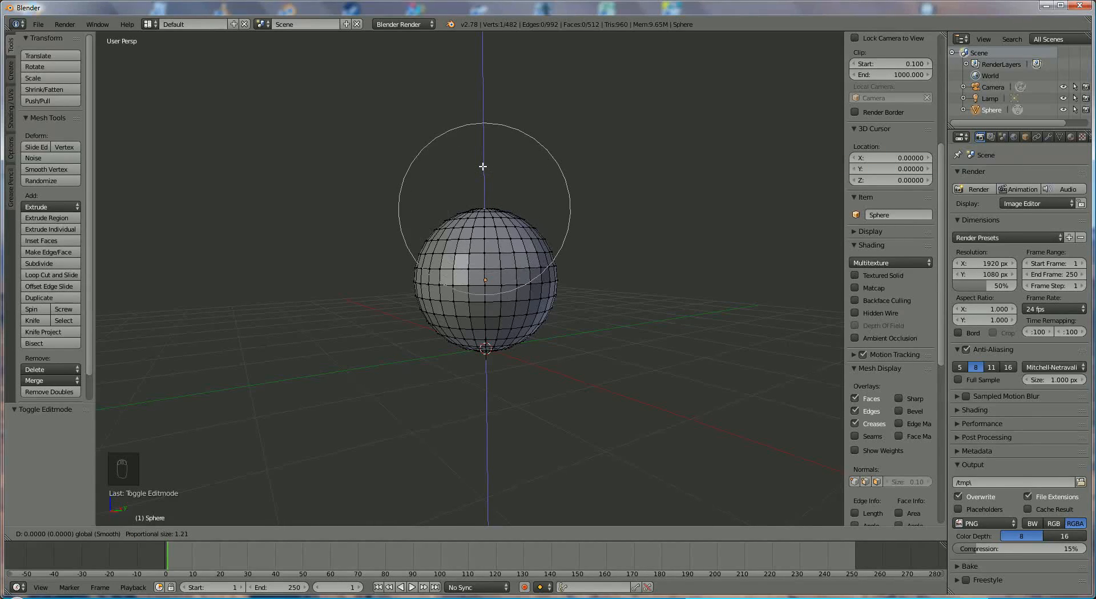
{"action": "scroll", "coordinate": [482, 166], "scroll_direction": "up", "scroll_amount": 2}
{"action": "left_click_drag", "start_coordinate": [482, 167], "coordinate": [483, 193]}
{"action": "scroll", "coordinate": [484, 192], "scroll_direction": "down", "scroll_amount": 1}
{"action": "scroll", "coordinate": [484, 192], "scroll_direction": "down", "scroll_amount": 1}
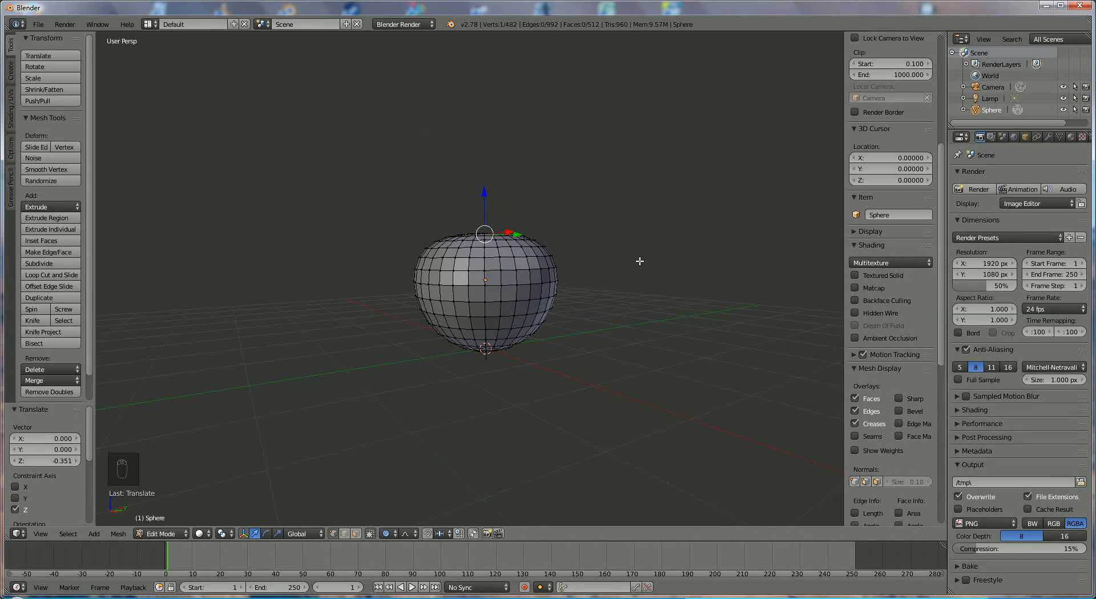
- Raise the sphere's bottom pole vertex about 0.51 along Z with smooth proportional falloff
{"action": "middle_click_drag", "start_coordinate": [645, 266], "coordinate": [626, 198]}
{"action": "right_click", "coordinate": [487, 334]}
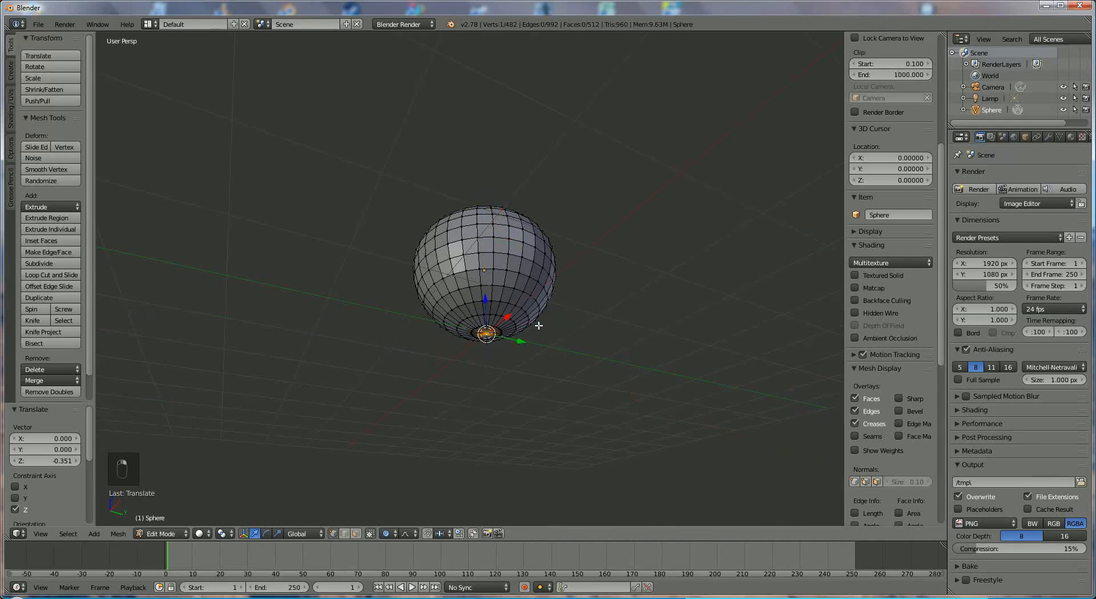
{"action": "middle_click_drag", "start_coordinate": [594, 257], "coordinate": [570, 289]}
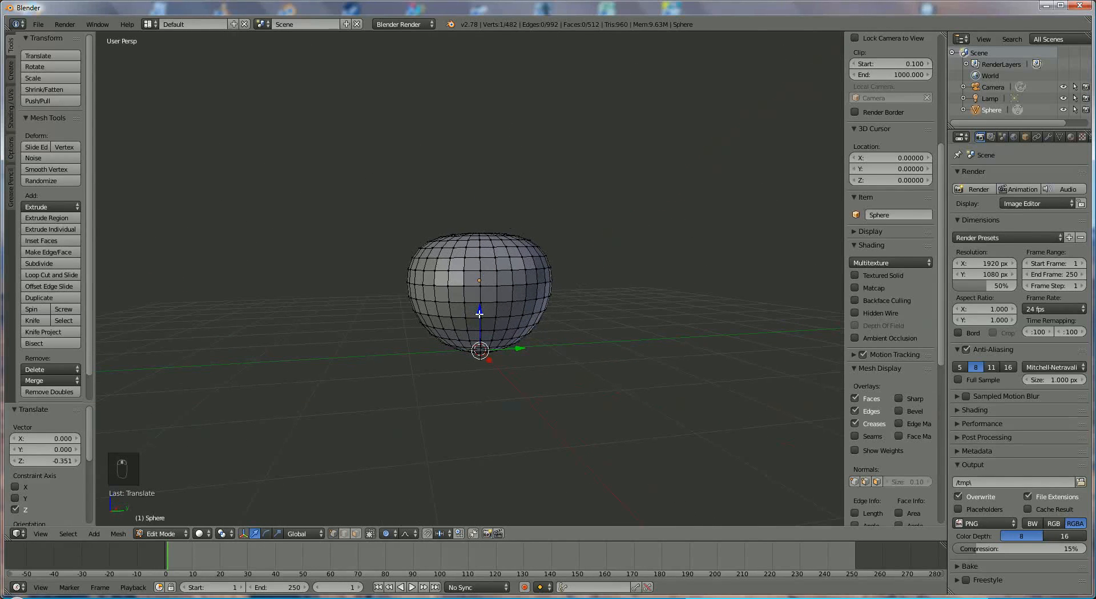
{"action": "left_click_drag", "start_coordinate": [479, 313], "coordinate": [483, 277]}
{"action": "scroll", "coordinate": [480, 304], "scroll_direction": "down", "scroll_amount": 4}
{"action": "scroll", "coordinate": [481, 299], "scroll_direction": "up", "scroll_amount": 3}
- Raise the bottom pole vertex about 0.07 more along Z using a small proportional size of about 0.47
{"action": "middle_click_drag", "start_coordinate": [558, 285], "coordinate": [555, 219]}
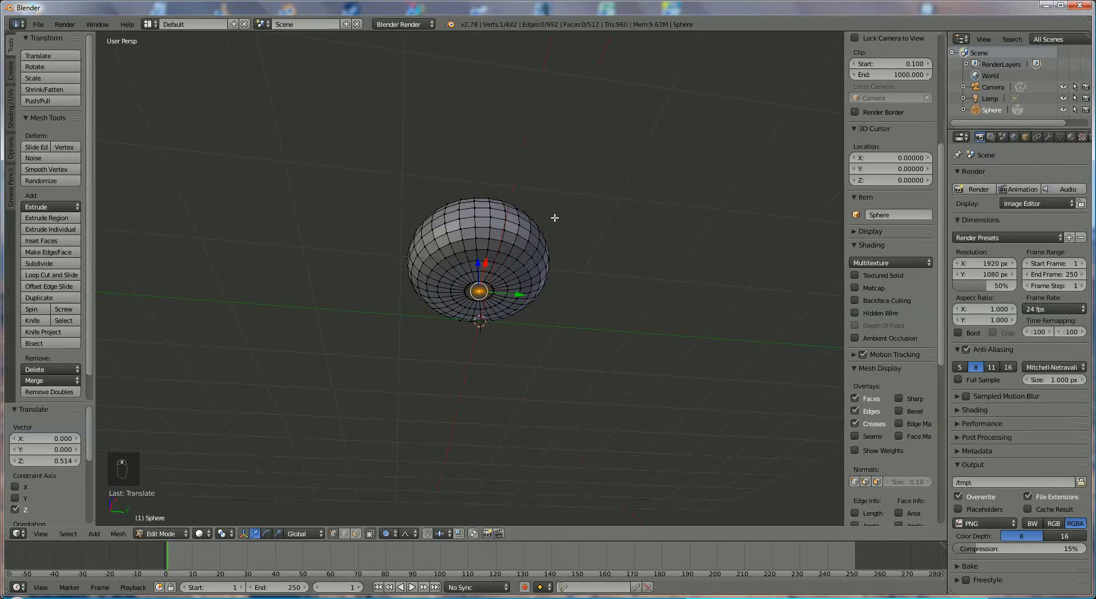
{"action": "scroll", "coordinate": [555, 220], "scroll_direction": "up", "scroll_amount": 6}
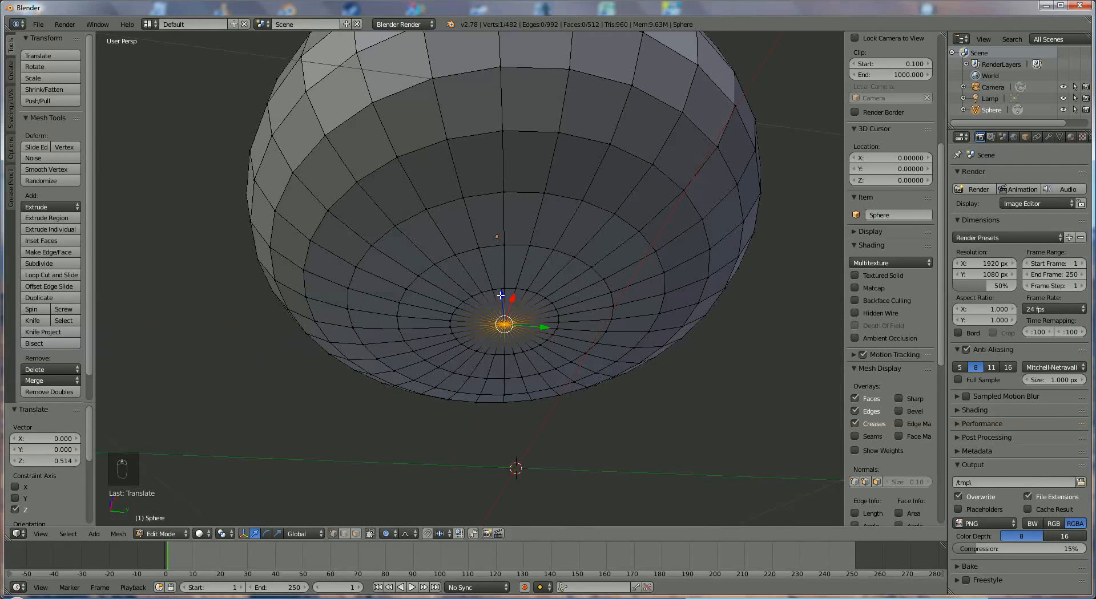
{"action": "key", "text": "g"}
{"action": "key", "text": "z"}
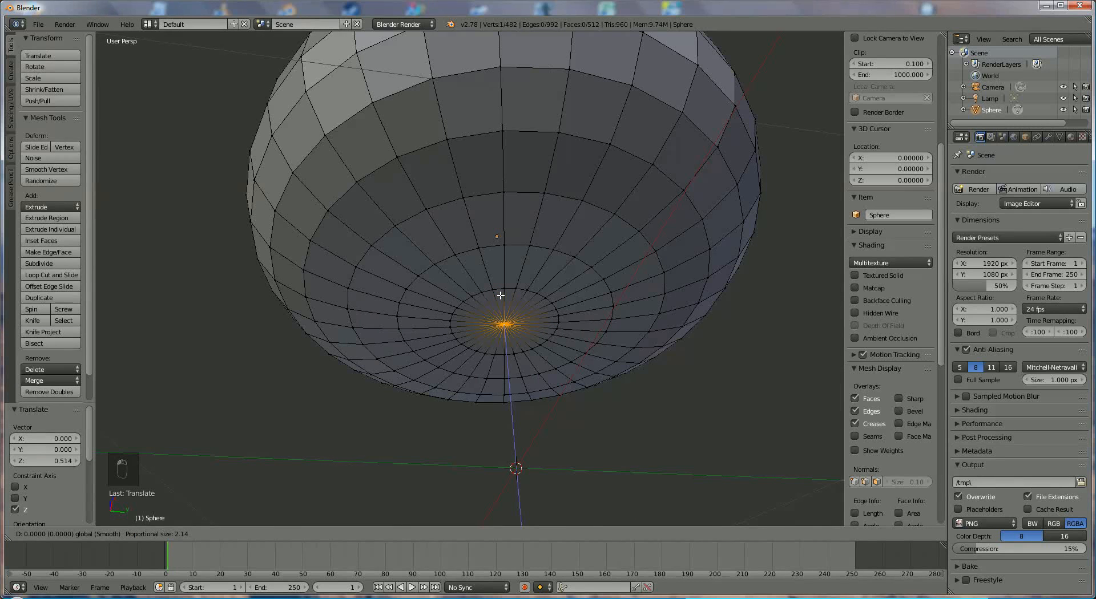
{"action": "scroll", "coordinate": [500, 295], "scroll_direction": "up", "scroll_amount": 16}
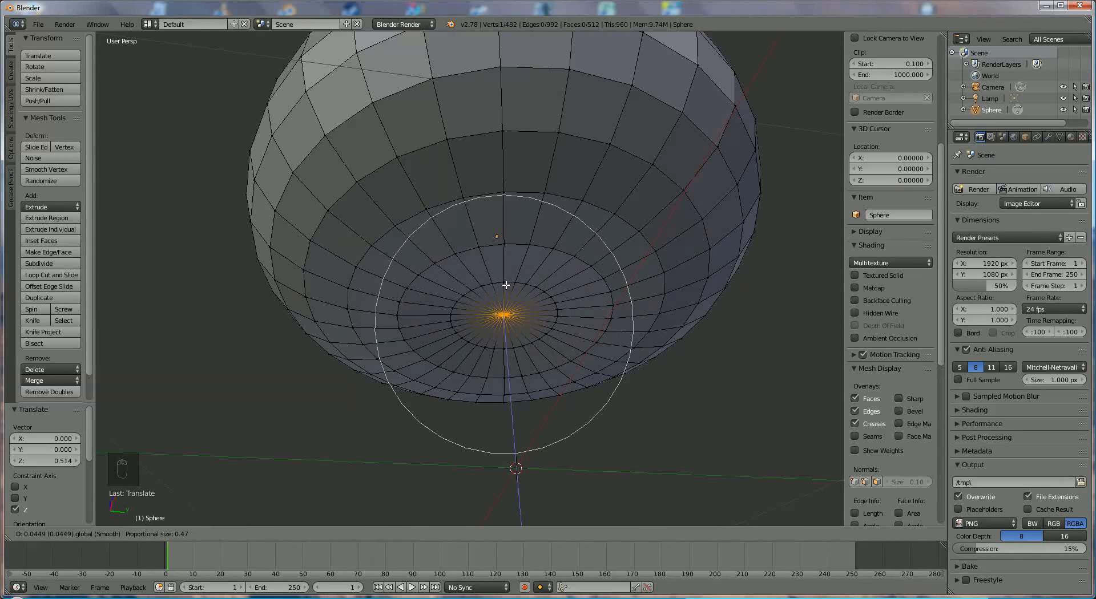
{"action": "scroll", "coordinate": [505, 285], "scroll_direction": "up", "scroll_amount": 1}
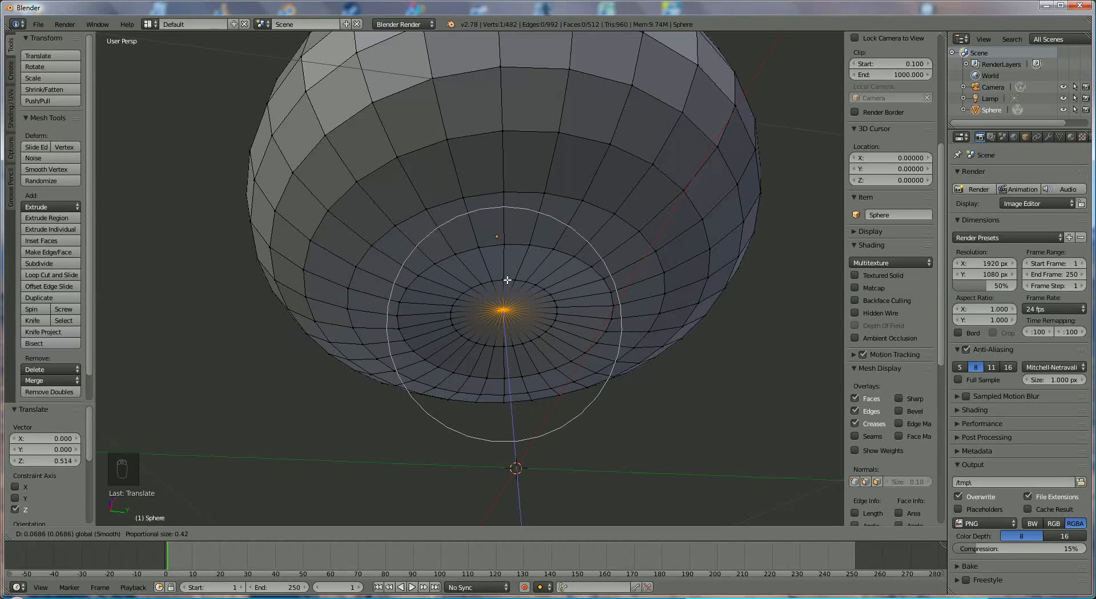
{"action": "left_click", "coordinate": [508, 279]}
- Select every second vertical edge loop all the way around the sphere in edge select mode
{"action": "middle_click_drag", "start_coordinate": [702, 234], "coordinate": [690, 328]}
{"action": "scroll", "coordinate": [689, 328], "scroll_direction": "down", "scroll_amount": 4}
{"action": "middle_click_drag", "start_coordinate": [577, 272], "coordinate": [568, 315]}
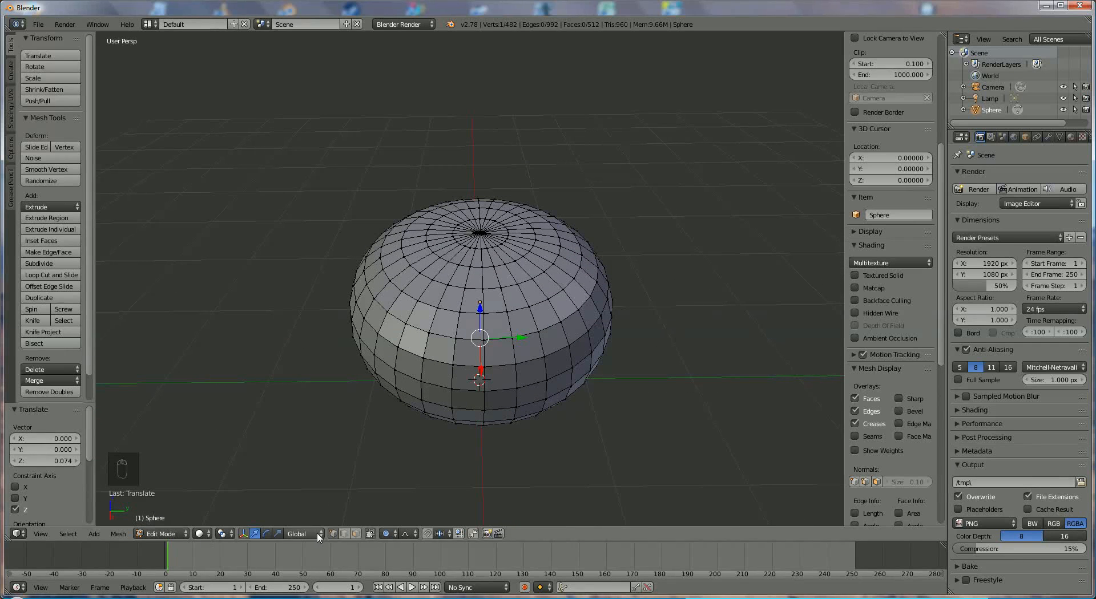
{"action": "left_click", "coordinate": [344, 534]}
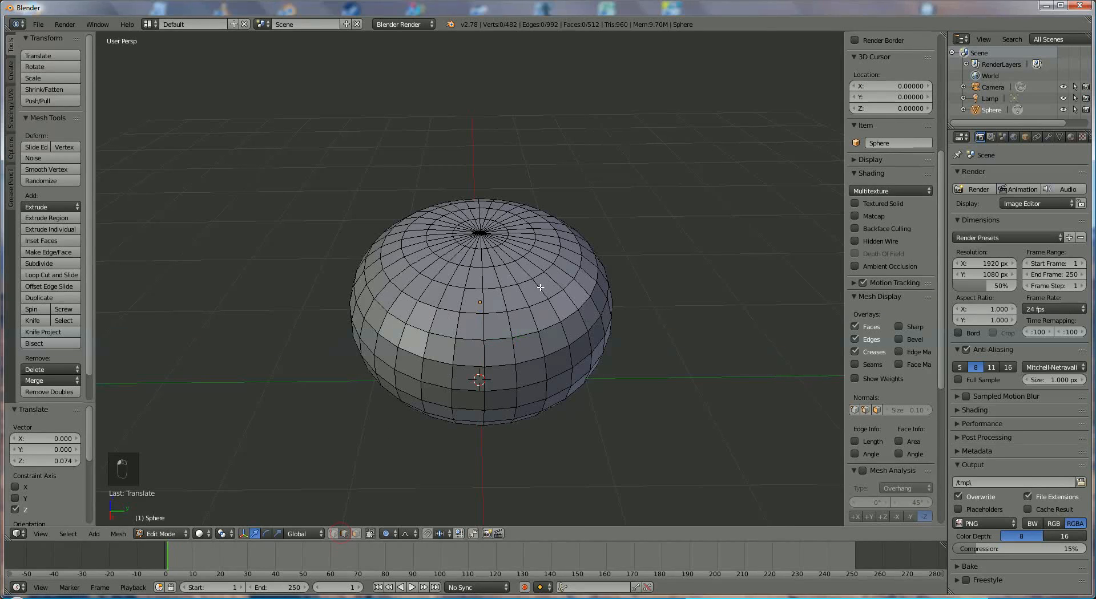
{"action": "middle_click_drag", "start_coordinate": [541, 288], "coordinate": [505, 309]}
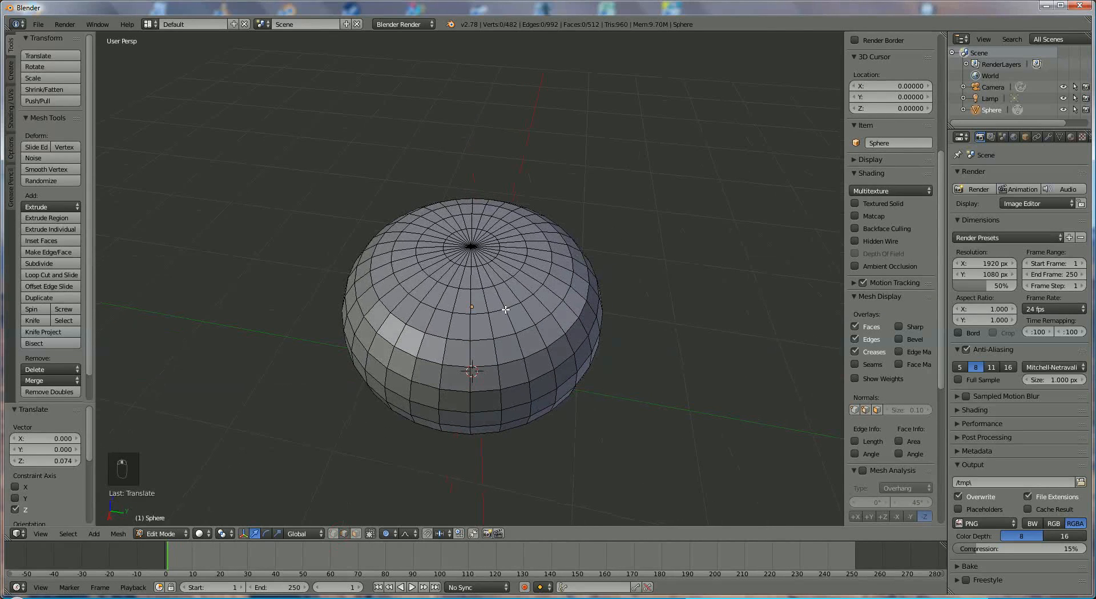
{"action": "right_click", "coordinate": [470, 302]}
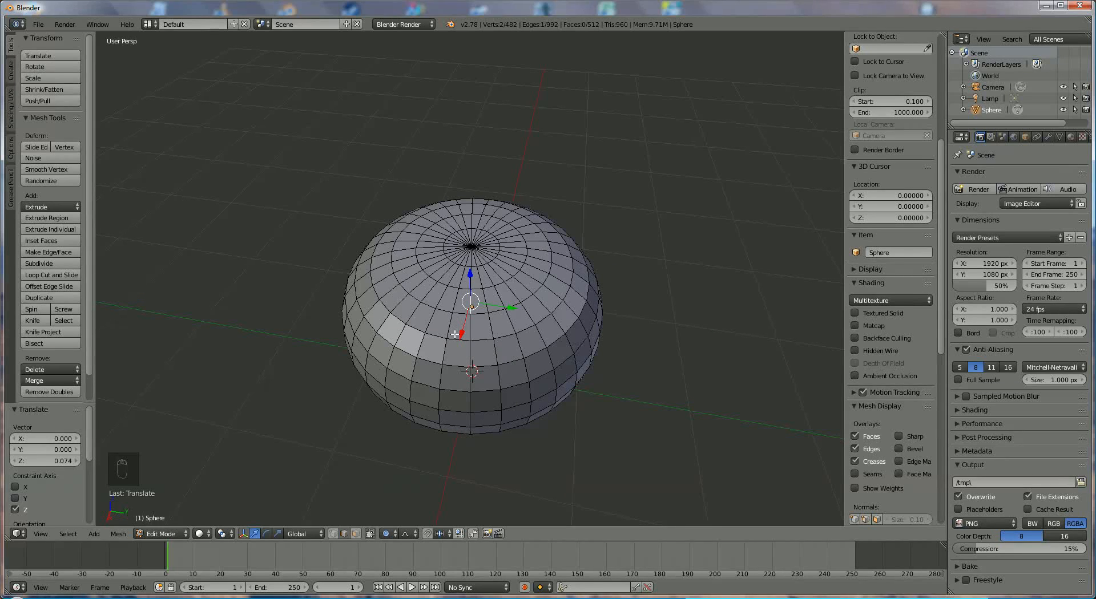
{"action": "right_click", "coordinate": [470, 349], "text": "alt"}
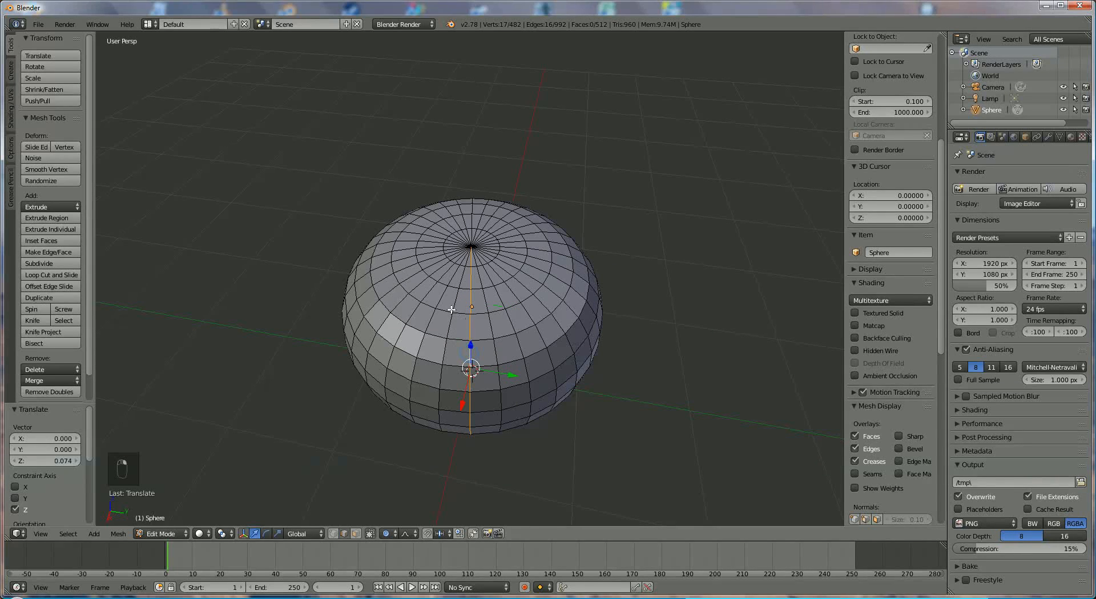
{"action": "right_click", "coordinate": [511, 321], "text": "alt+shift"}
{"action": "right_click", "coordinate": [541, 304], "text": "alt+shift"}
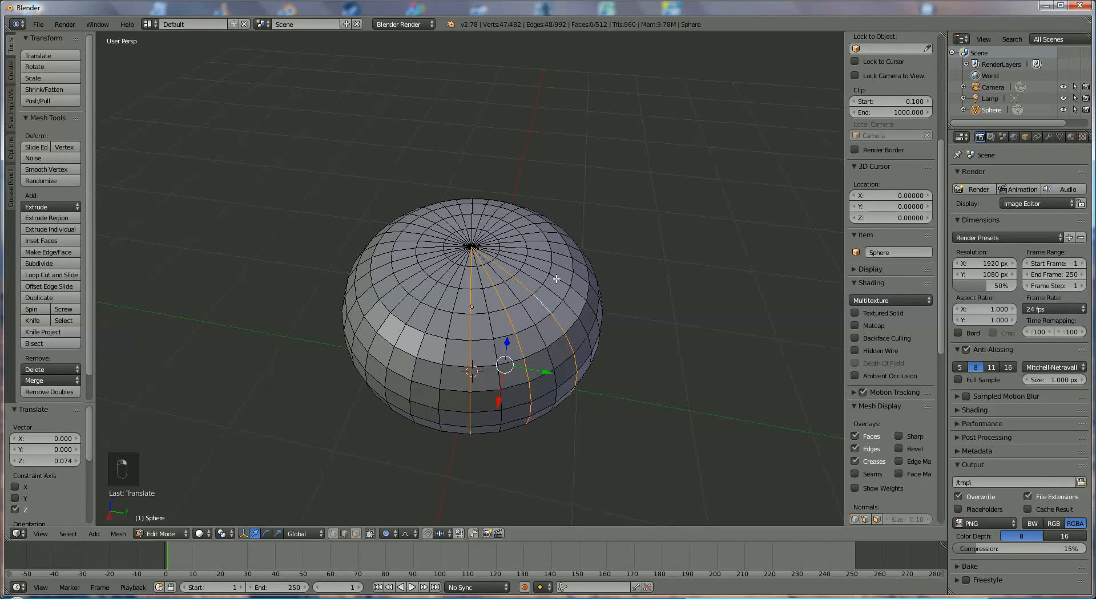
{"action": "right_click", "coordinate": [557, 262], "text": "alt+shift"}
{"action": "right_click", "coordinate": [556, 251], "text": "alt+shift"}
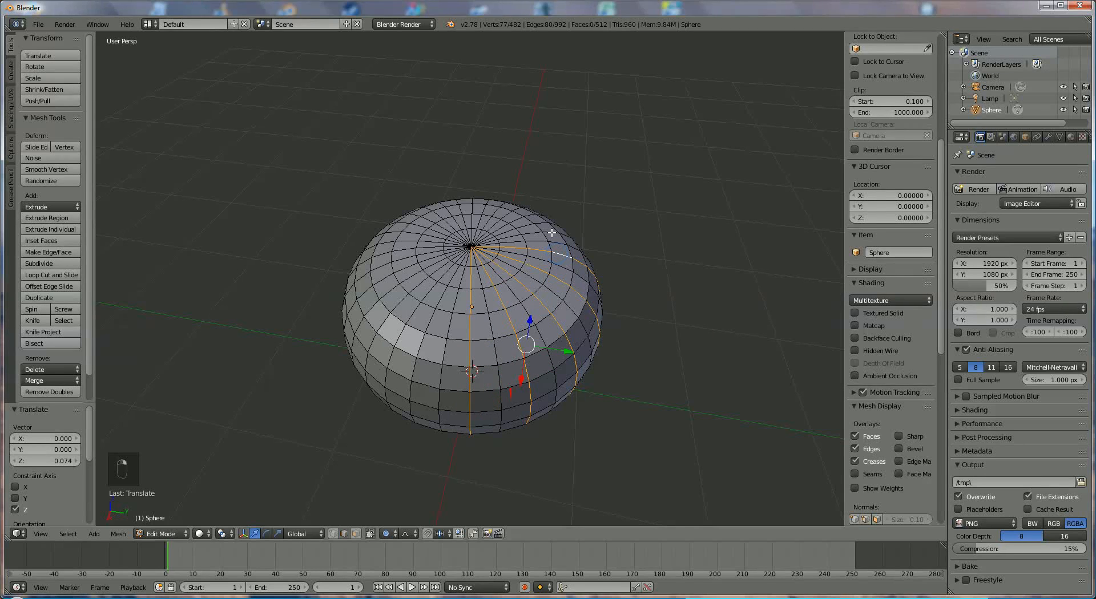
{"action": "right_click", "coordinate": [572, 275], "text": "alt+shift"}
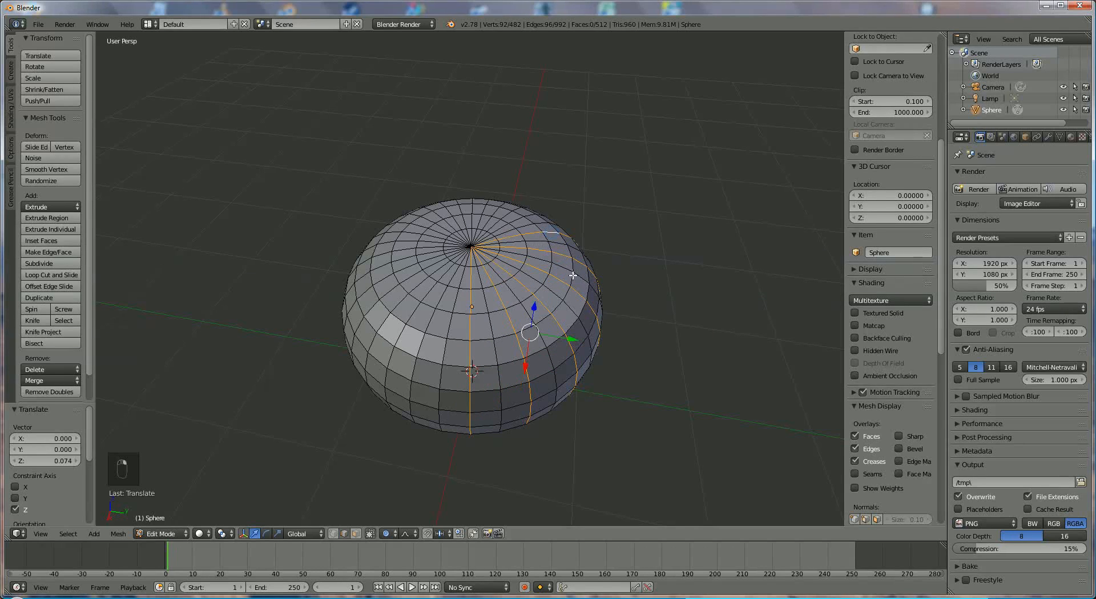
{"action": "right_click", "coordinate": [444, 296], "text": "alt+shift"}
{"action": "right_click", "coordinate": [420, 286], "text": "alt+shift"}
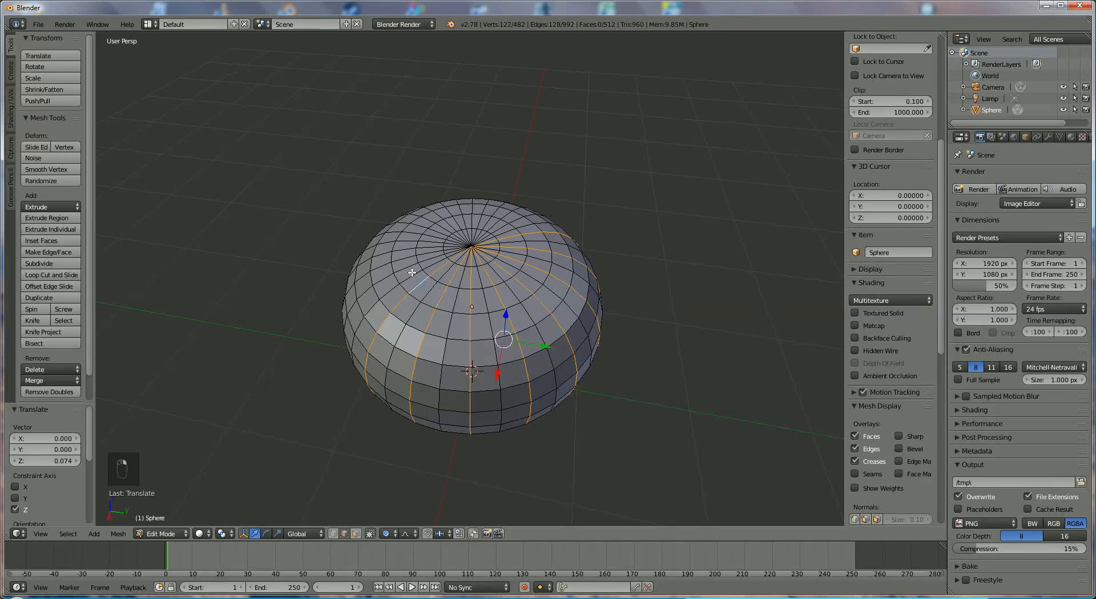
{"action": "right_click", "coordinate": [407, 269], "text": "alt+shift"}
{"action": "right_click", "coordinate": [402, 250], "text": "alt+shift"}
{"action": "right_click", "coordinate": [409, 229], "text": "alt+shift"}
{"action": "right_click", "coordinate": [426, 220], "text": "alt+shift"}
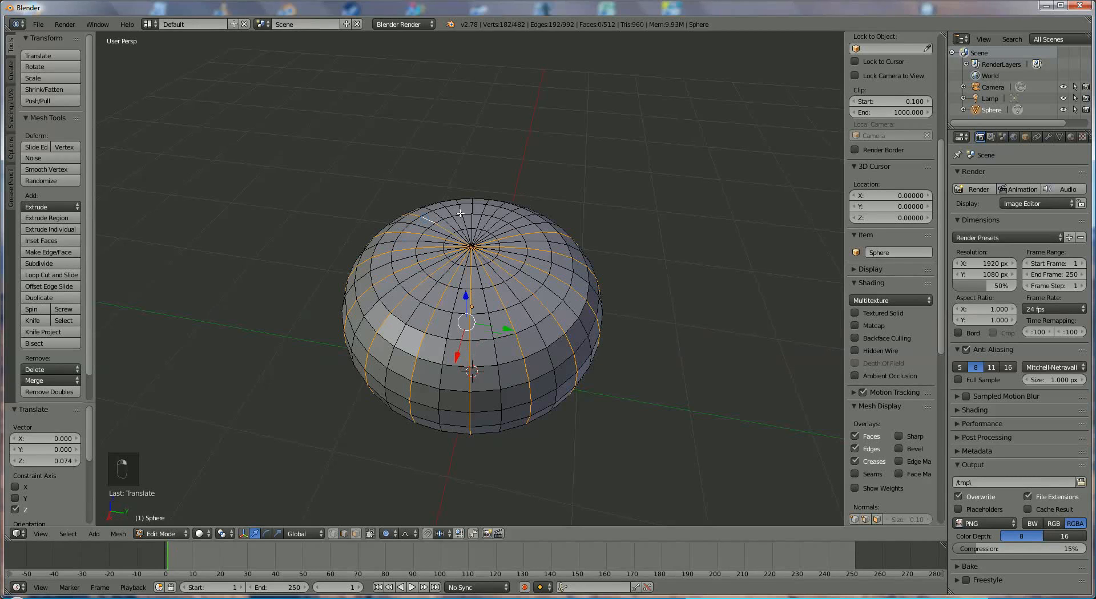
{"action": "right_click", "coordinate": [450, 211], "text": "alt+shift"}
{"action": "right_click", "coordinate": [470, 208], "text": "alt+shift"}
{"action": "right_click", "coordinate": [494, 211], "text": "alt+shift"}
{"action": "right_click", "coordinate": [513, 219], "text": "alt+shift"}
- Switch to vertex select mode and deselect the top and bottom pole vertices, keeping the vertical loops selected
{"action": "left_click", "coordinate": [334, 537]}
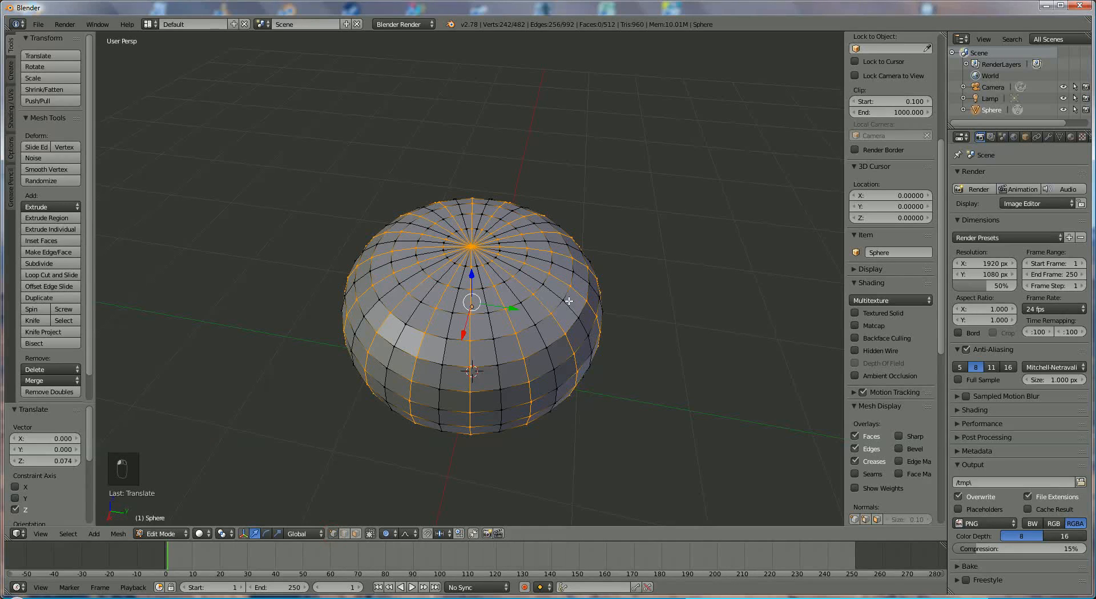
{"action": "right_click", "coordinate": [472, 246], "text": "shift"}
{"action": "middle_click_drag", "start_coordinate": [550, 376], "coordinate": [697, 239]}
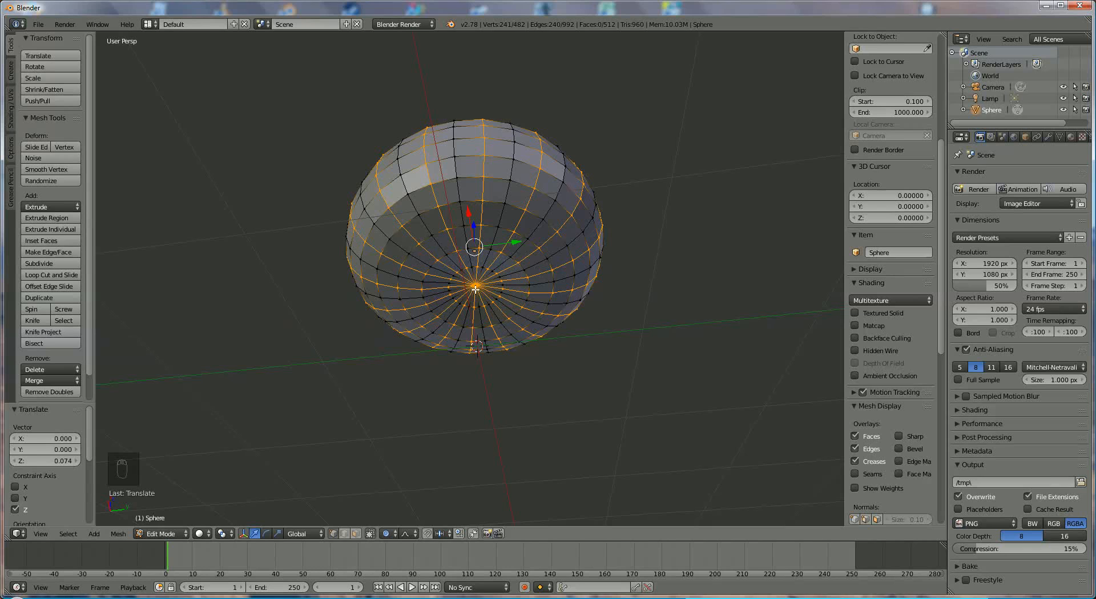
{"action": "right_click", "coordinate": [475, 287], "text": "shift"}
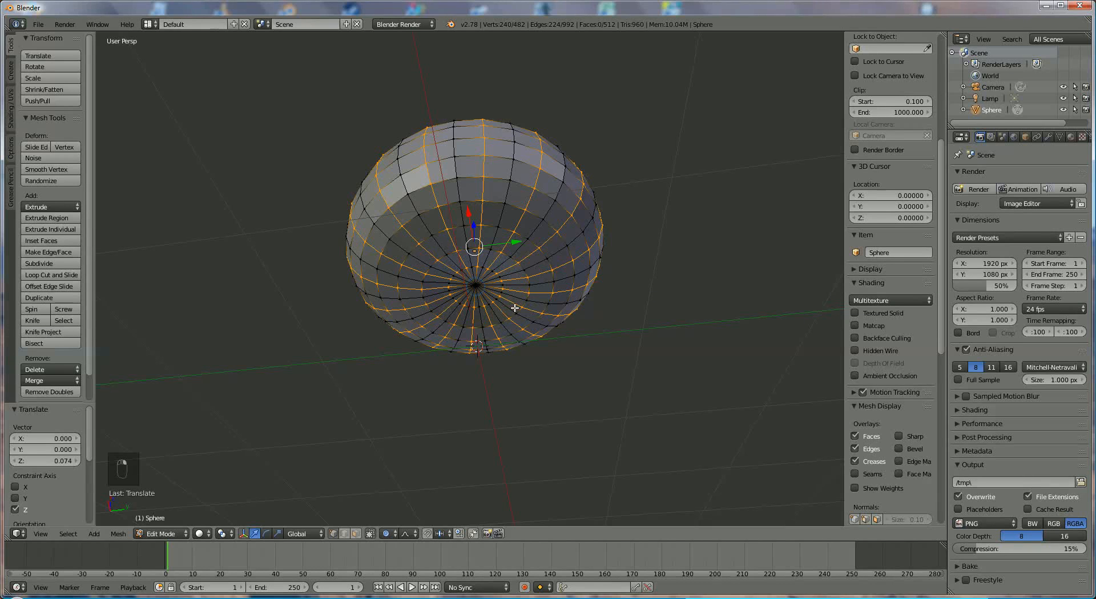
- Scale the selected vertical loops uniformly to about 0.996 with proportional editing on
{"action": "middle_click_drag", "start_coordinate": [649, 343], "coordinate": [635, 461]}
{"action": "scroll", "coordinate": [632, 437], "scroll_direction": "up", "scroll_amount": 1}
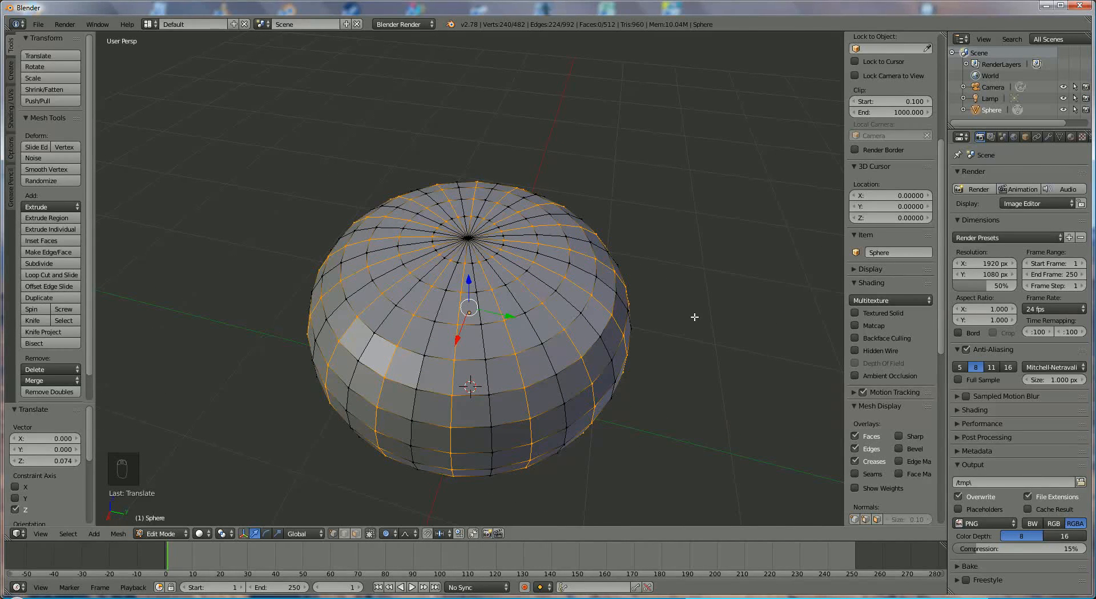
{"action": "key", "text": "s"}
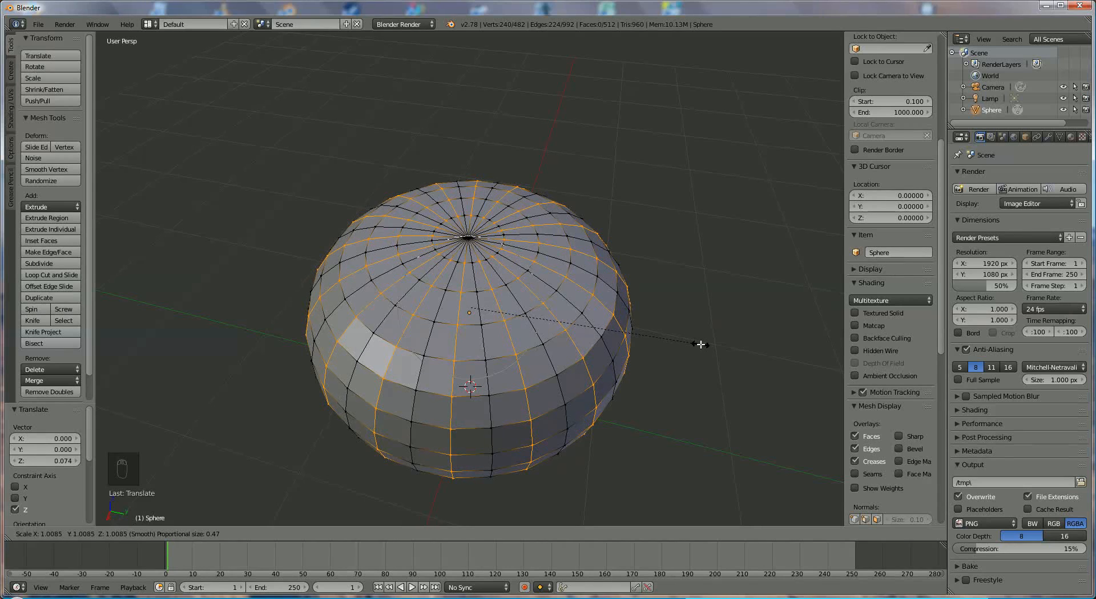
{"action": "left_click", "coordinate": [697, 344]}
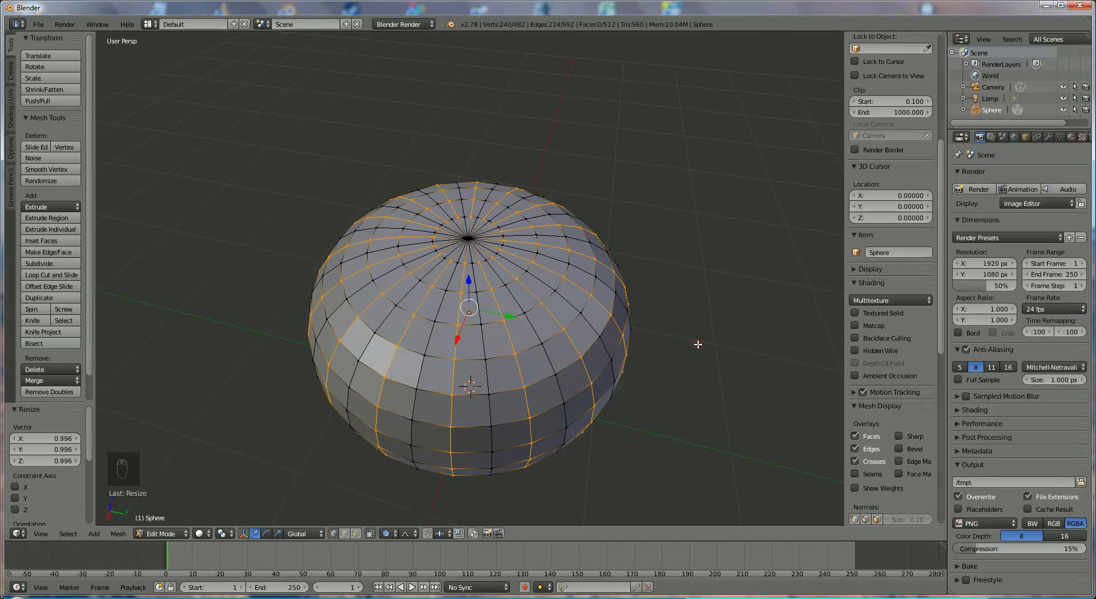
- Turn off proportional editing and scale the selected vertical loops uniformly to about 0.971 to form the grooves
{"action": "key", "text": "o"}
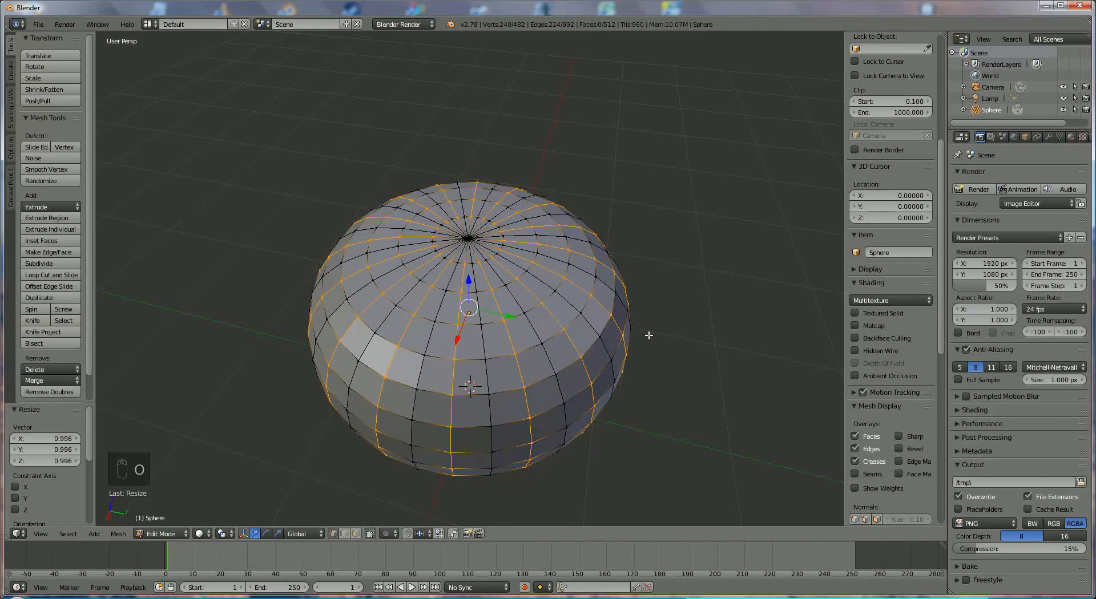
{"action": "key", "text": "s"}
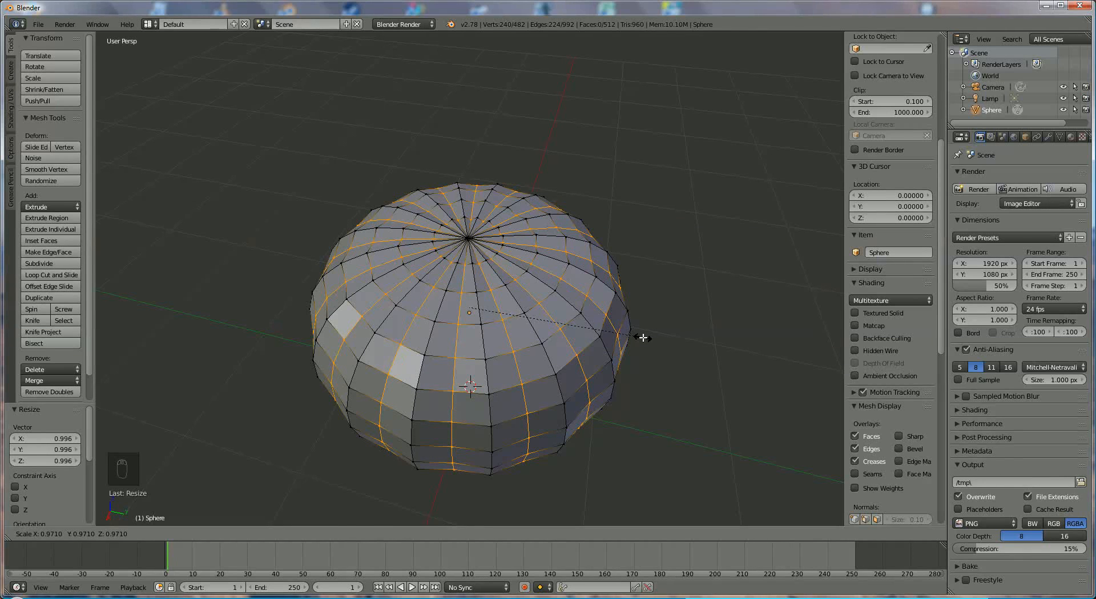
{"action": "left_click", "coordinate": [643, 337]}
- Bevel the selected vertical loops with three segments and an offset of about 0.022
{"action": "scroll", "coordinate": [679, 325], "scroll_direction": "up", "scroll_amount": 4}
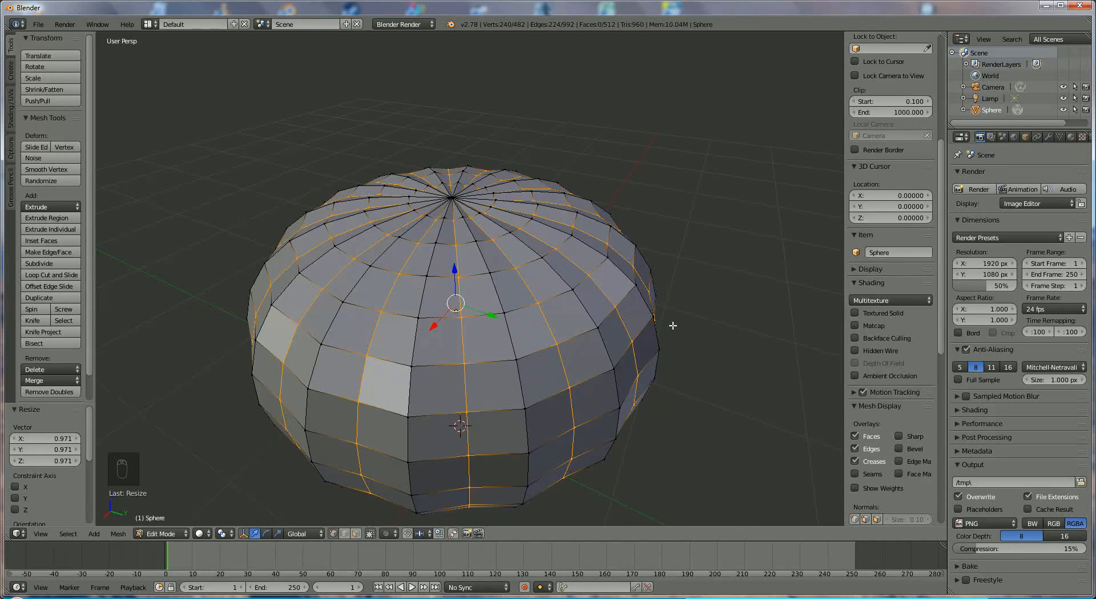
{"action": "key", "text": "ctrl+b"}
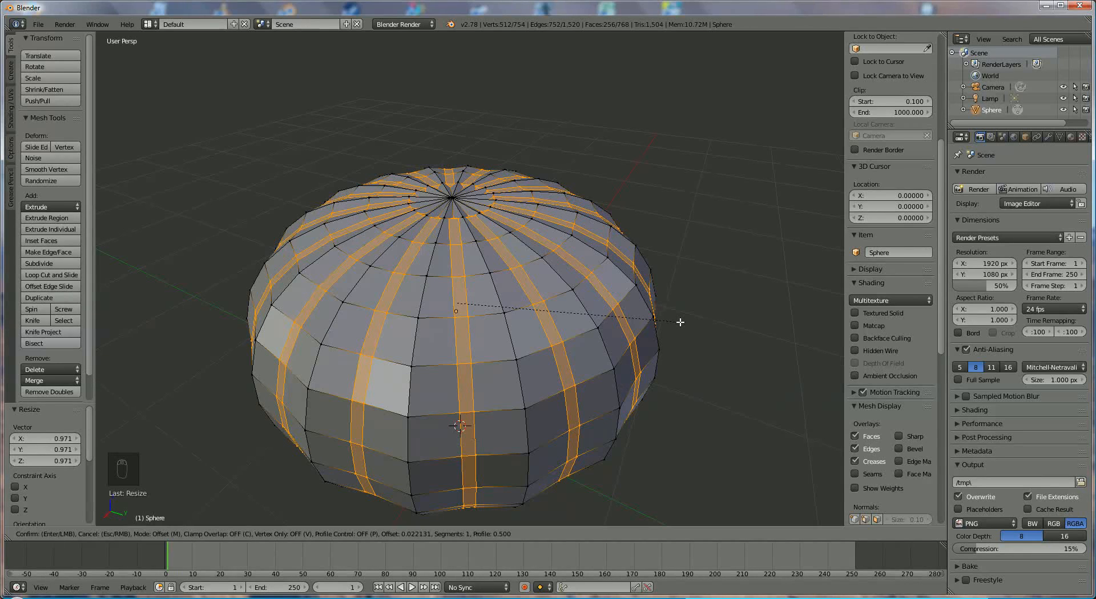
{"action": "scroll", "coordinate": [680, 321], "scroll_direction": "up", "scroll_amount": 1}
{"action": "scroll", "coordinate": [679, 322], "scroll_direction": "up", "scroll_amount": 1}
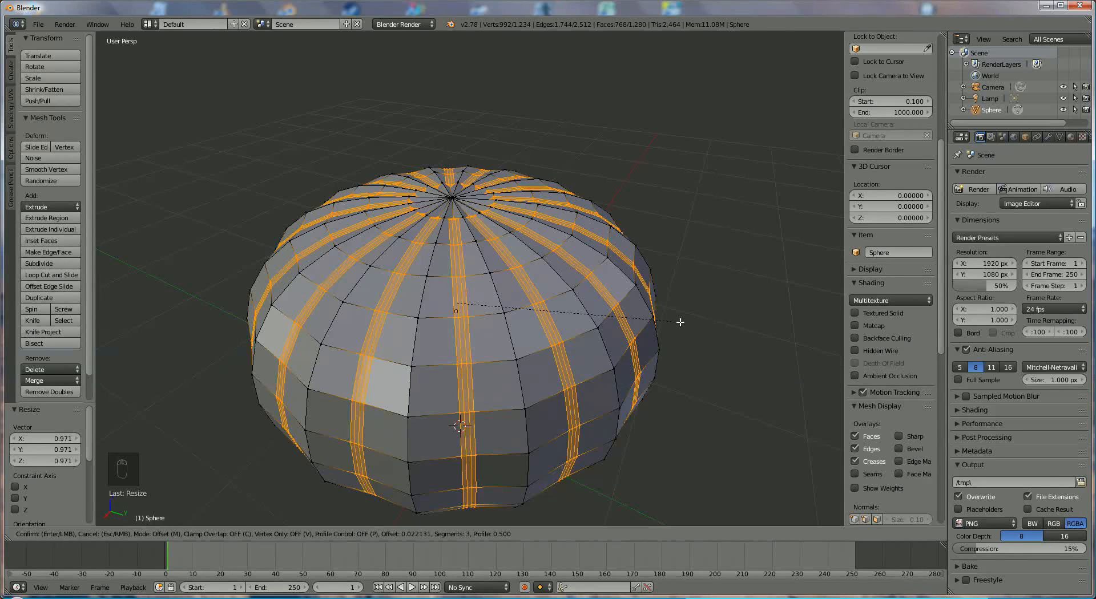
{"action": "left_click", "coordinate": [680, 322]}
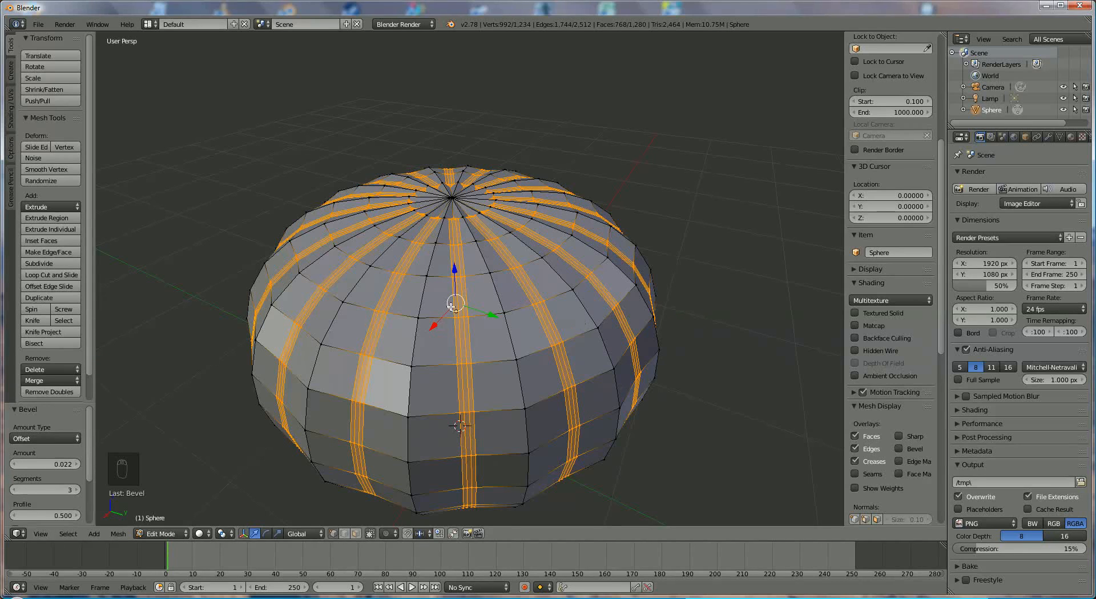
- In face select mode, circle-select all the faces around the top pole, including the small bevel-tip triangles, and delete them
{"action": "middle_click_drag", "start_coordinate": [509, 274], "coordinate": [522, 255]}
{"action": "scroll", "coordinate": [496, 279], "scroll_direction": "up", "scroll_amount": 5}
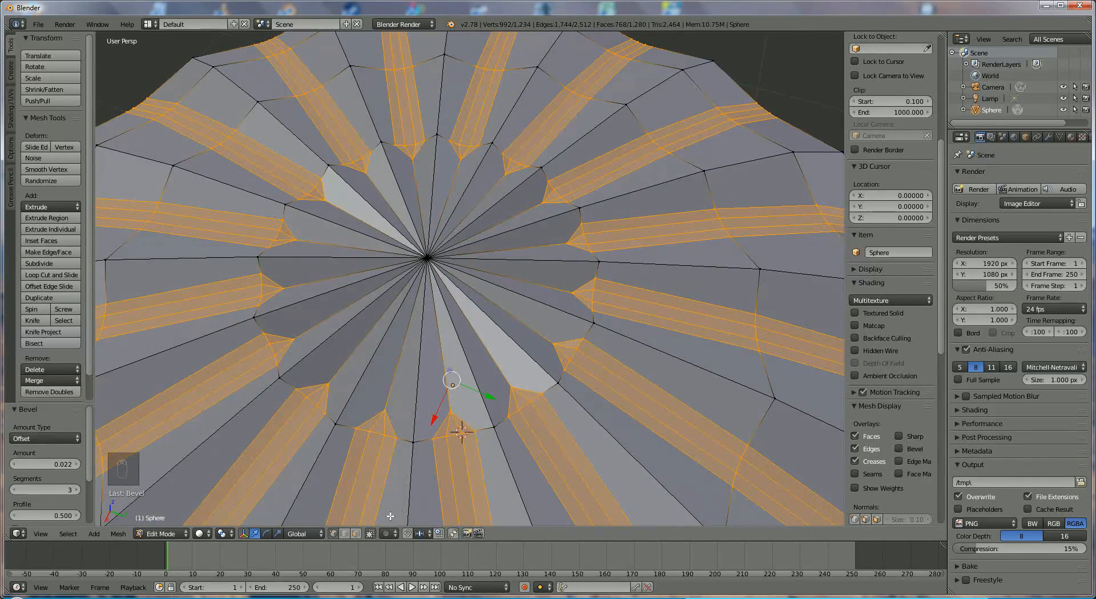
{"action": "left_click", "coordinate": [358, 535]}
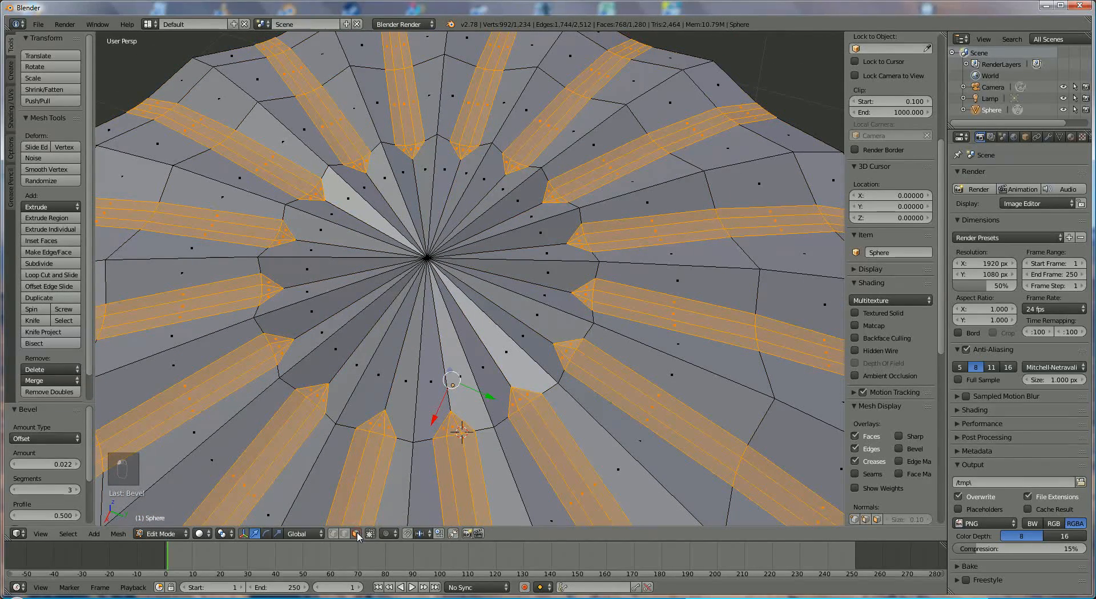
{"action": "right_click", "coordinate": [441, 332]}
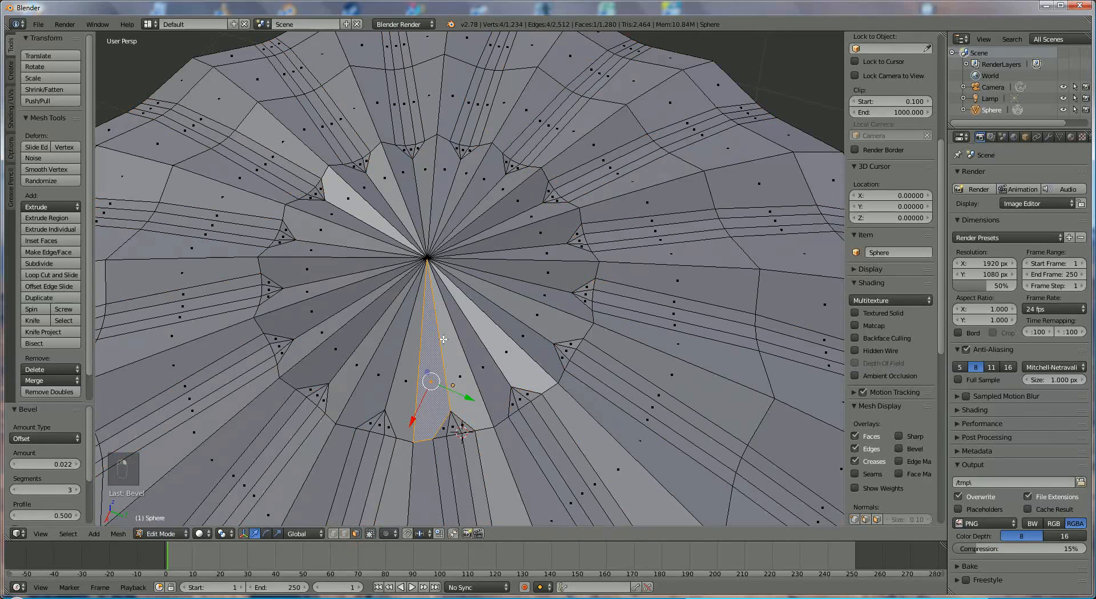
{"action": "key", "text": "c"}
{"action": "mouse_move", "coordinate": [423, 366]}
{"action": "left_mouse_down"}
{"action": "mouse_move", "coordinate": [457, 394]}
{"action": "mouse_move", "coordinate": [547, 319]}
{"action": "mouse_move", "coordinate": [440, 215]}
{"action": "mouse_move", "coordinate": [348, 183]}
{"action": "mouse_move", "coordinate": [291, 268]}
{"action": "mouse_move", "coordinate": [399, 353]}
{"action": "mouse_move", "coordinate": [453, 420]}
{"action": "mouse_move", "coordinate": [552, 342]}
{"action": "mouse_move", "coordinate": [569, 292]}
{"action": "mouse_move", "coordinate": [565, 246]}
{"action": "mouse_move", "coordinate": [511, 174]}
{"action": "mouse_move", "coordinate": [410, 165]}
{"action": "mouse_move", "coordinate": [372, 178]}
{"action": "mouse_move", "coordinate": [297, 246]}
{"action": "mouse_move", "coordinate": [291, 335]}
{"action": "mouse_move", "coordinate": [339, 397]}
{"action": "mouse_move", "coordinate": [391, 425]}
{"action": "left_mouse_up"}
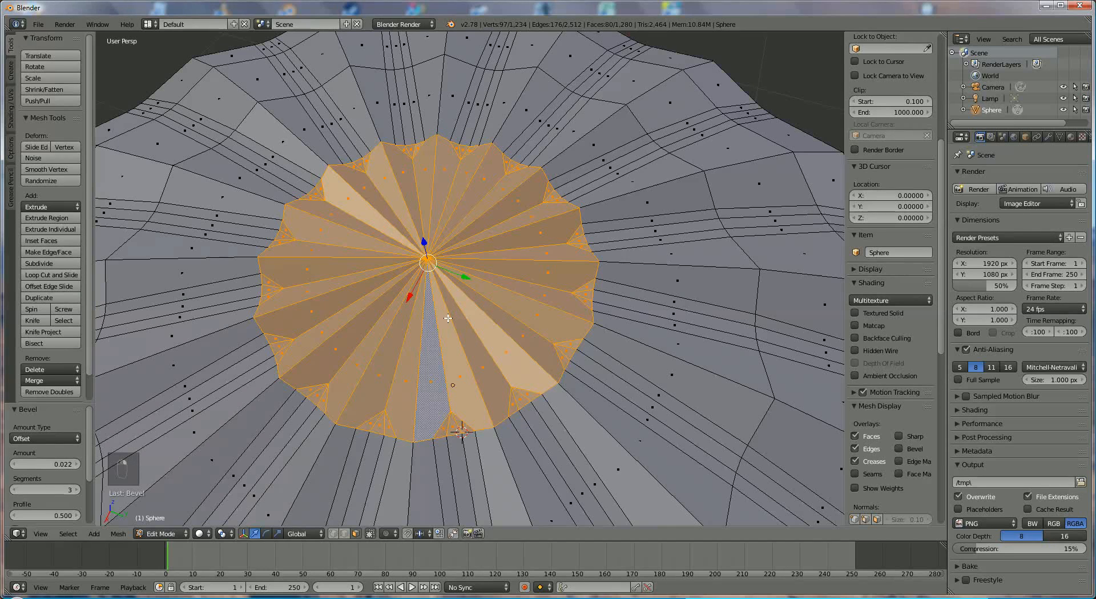
{"action": "key", "text": "Delete"}
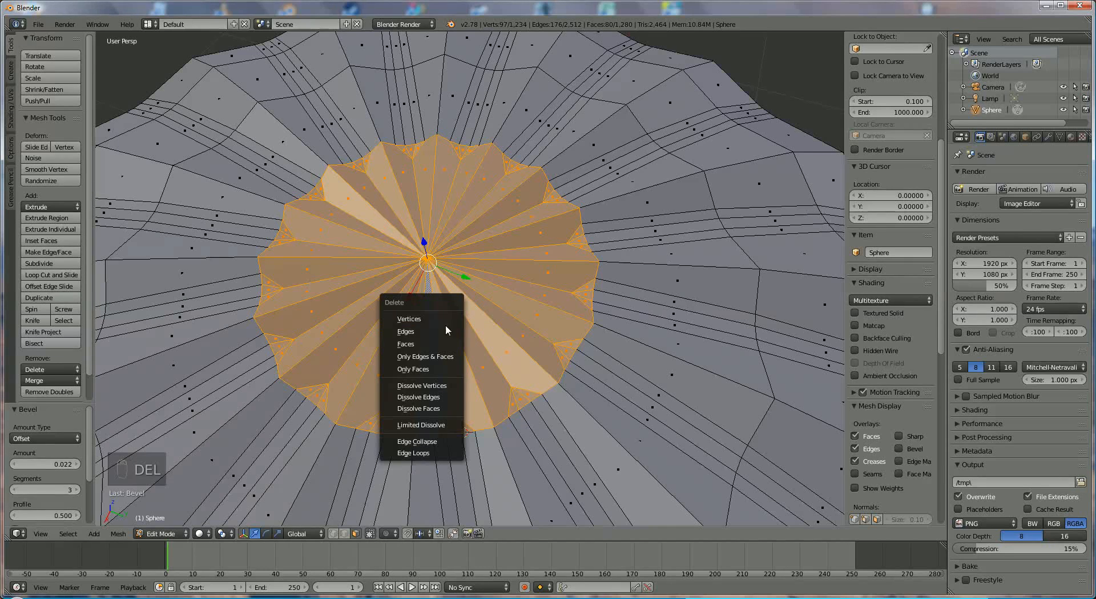
{"action": "left_click", "coordinate": [456, 345]}
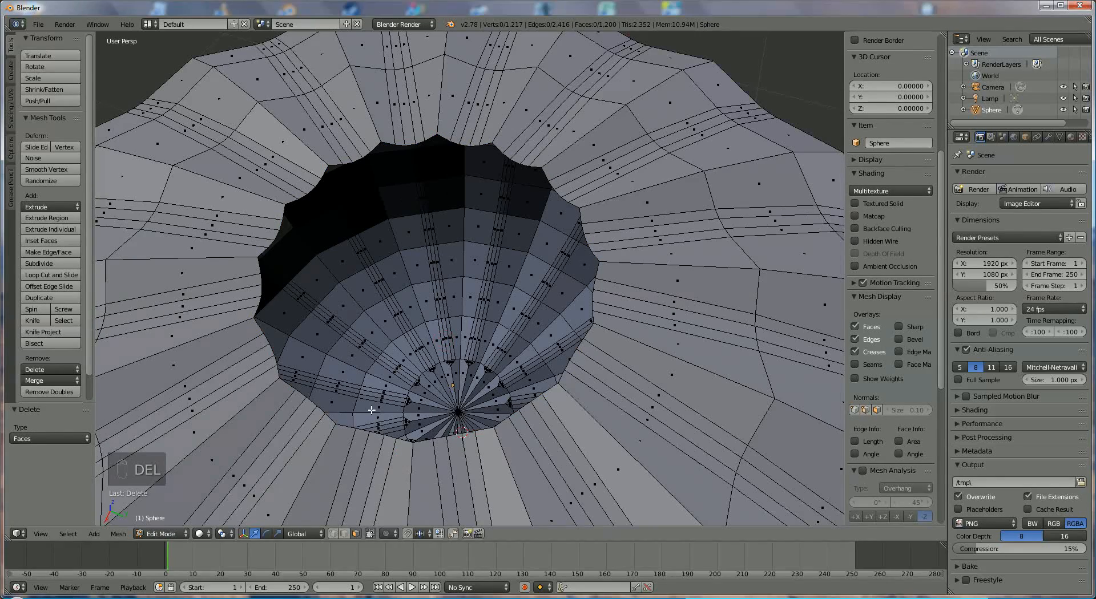
- In edge select mode, select the top hole's boundary loop and extrude it inward, scaled to about 0.606
{"action": "middle_click_drag", "start_coordinate": [371, 410], "coordinate": [451, 337]}
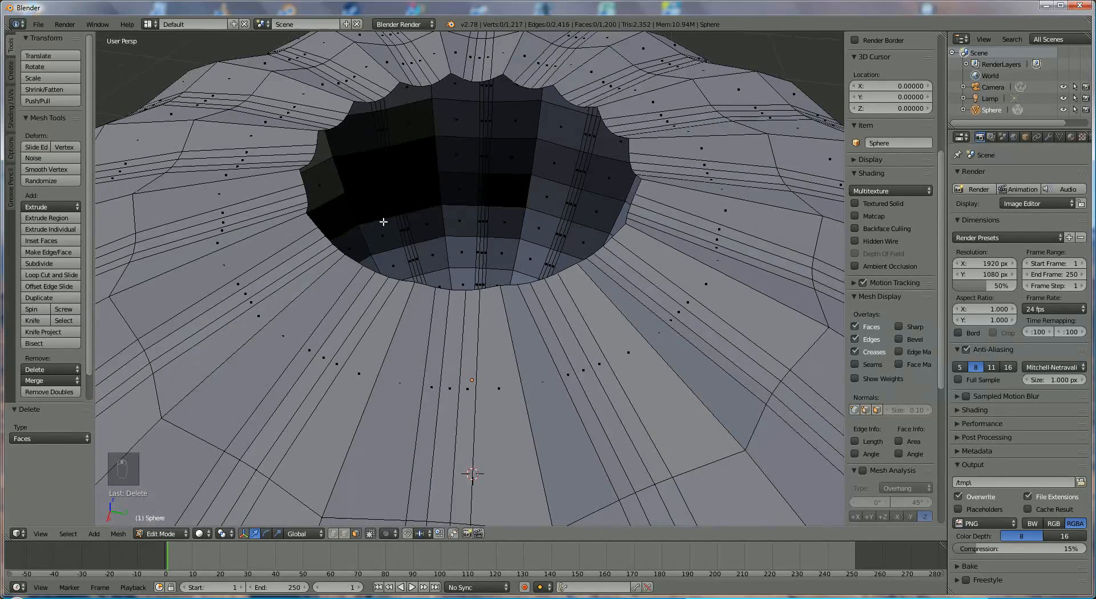
{"action": "left_click", "coordinate": [345, 534]}
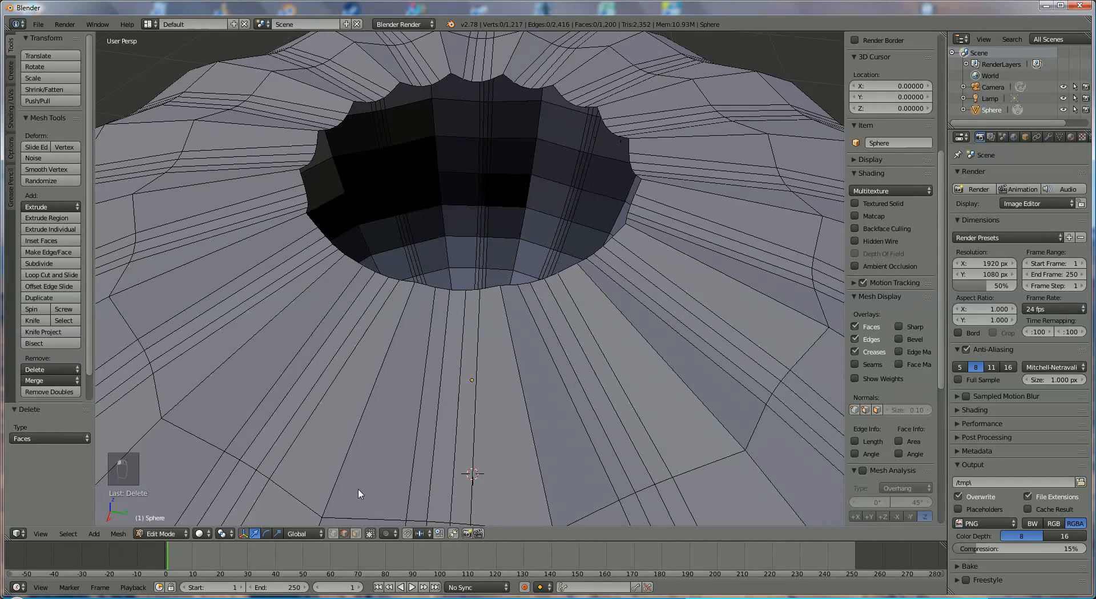
{"action": "right_click", "coordinate": [428, 284]}
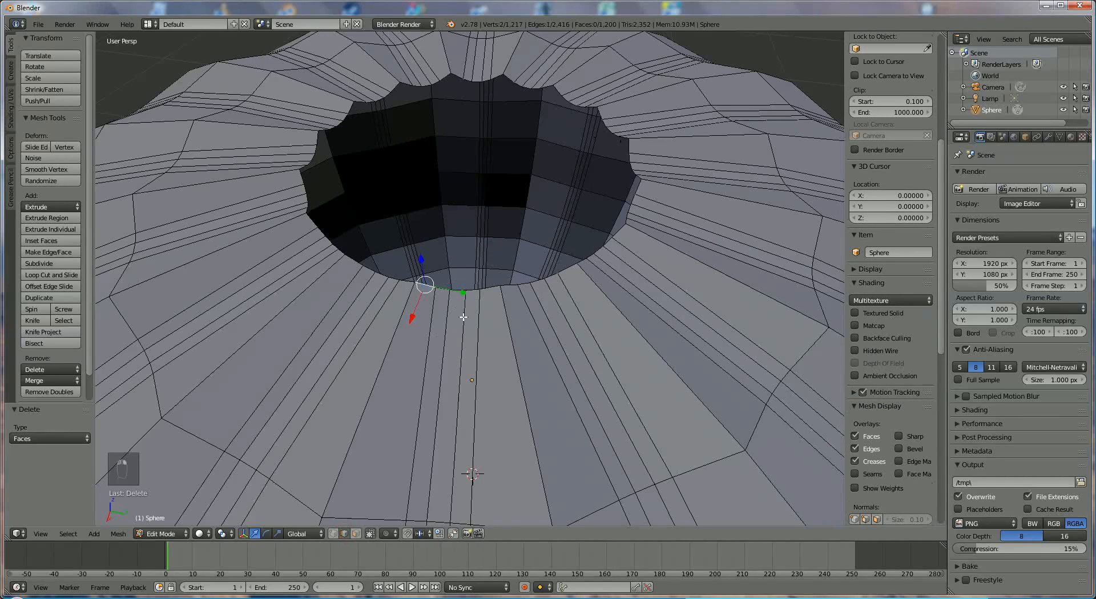
{"action": "right_click", "coordinate": [484, 287], "text": "alt"}
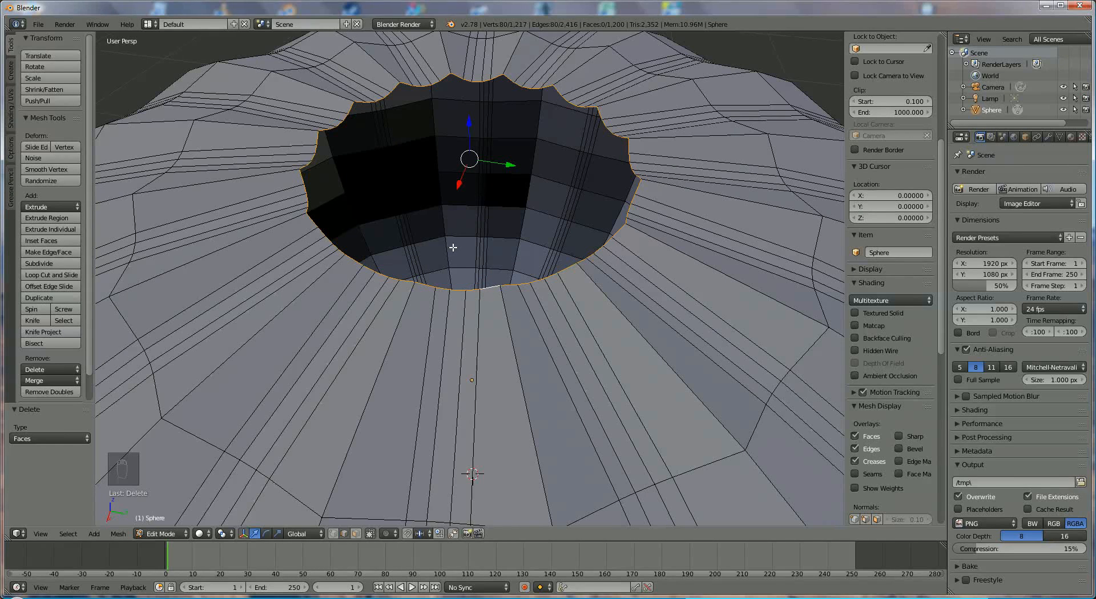
{"action": "key", "text": "e"}
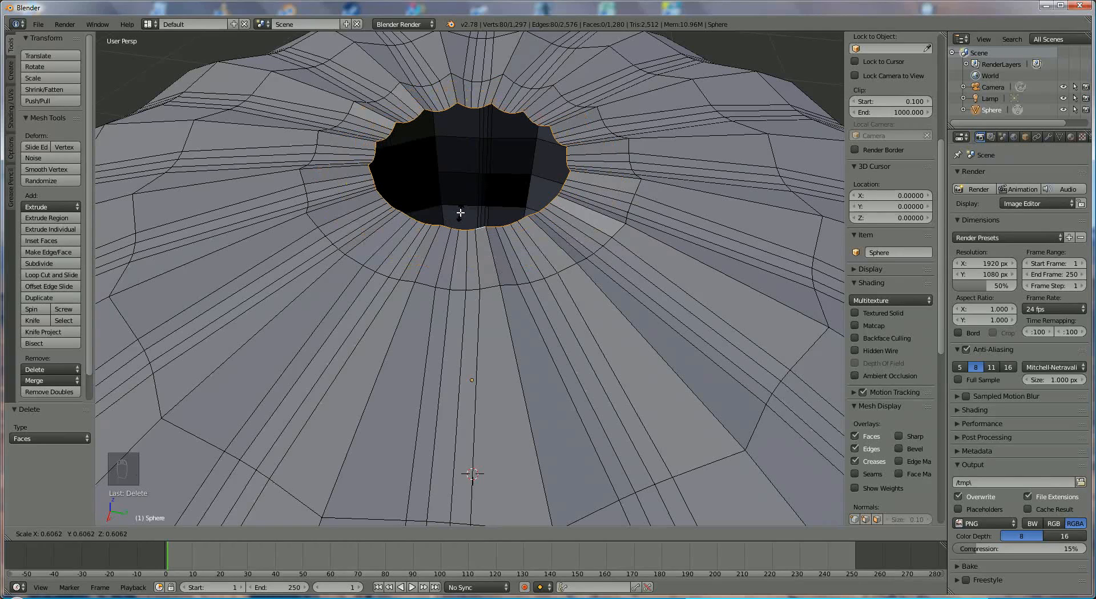
{"action": "left_click", "coordinate": [460, 212]}
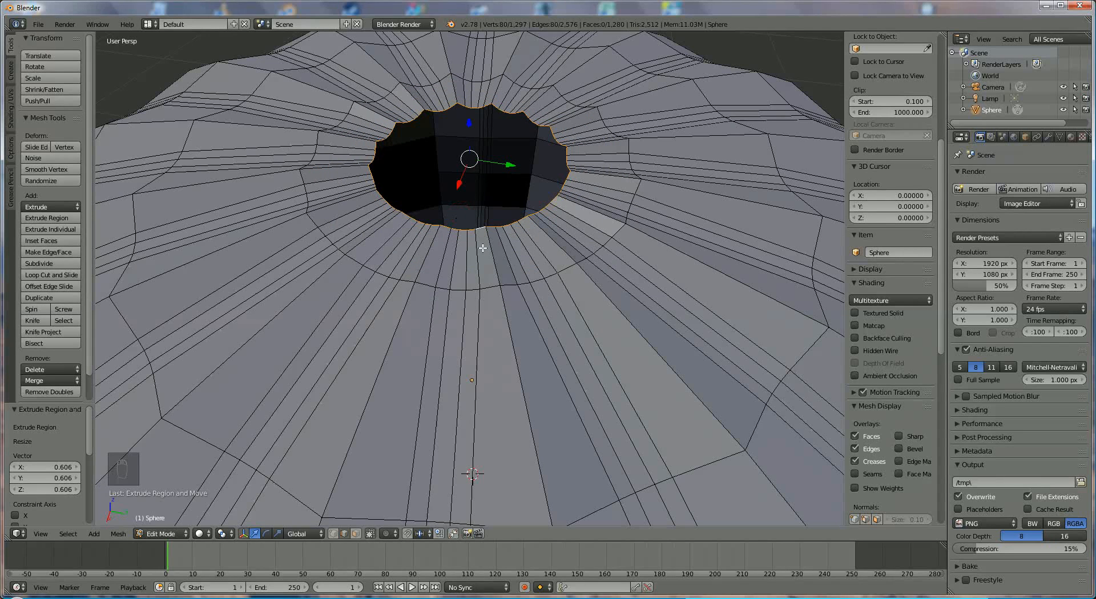
- Extrude the hole's rim slightly, about 0.02, and widen the new rim by scaling it to about 1.27
{"action": "key", "text": "e"}
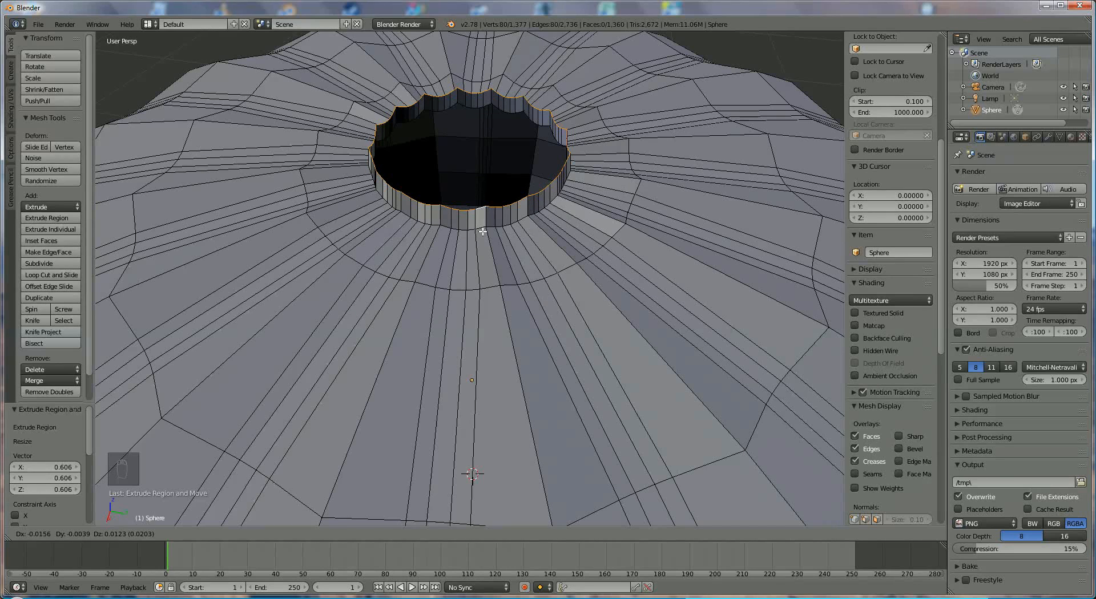
{"action": "left_click", "coordinate": [483, 231]}
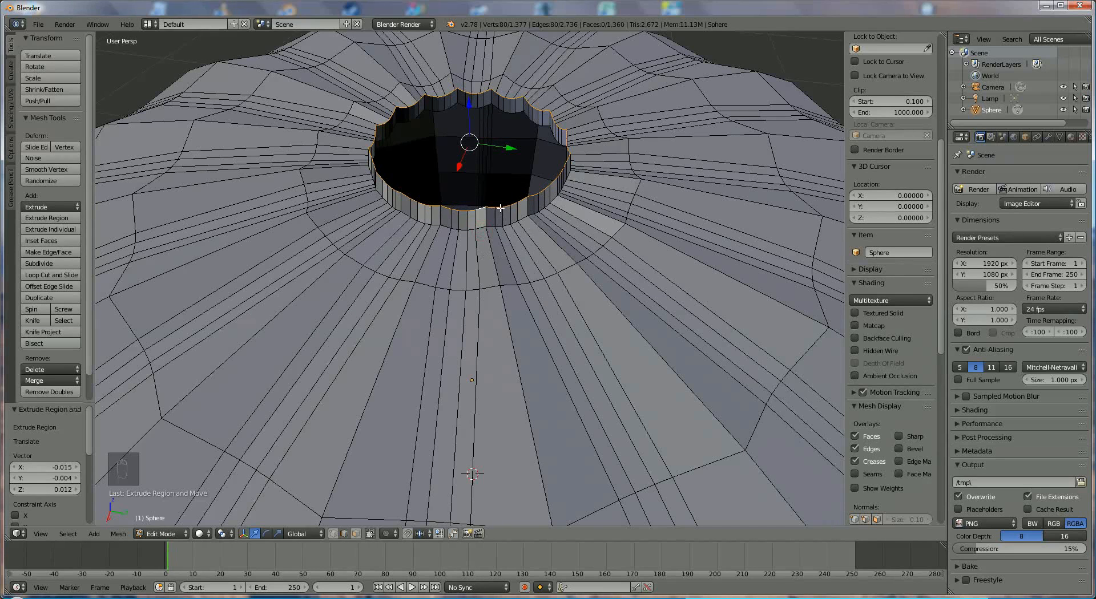
{"action": "key", "text": "s"}
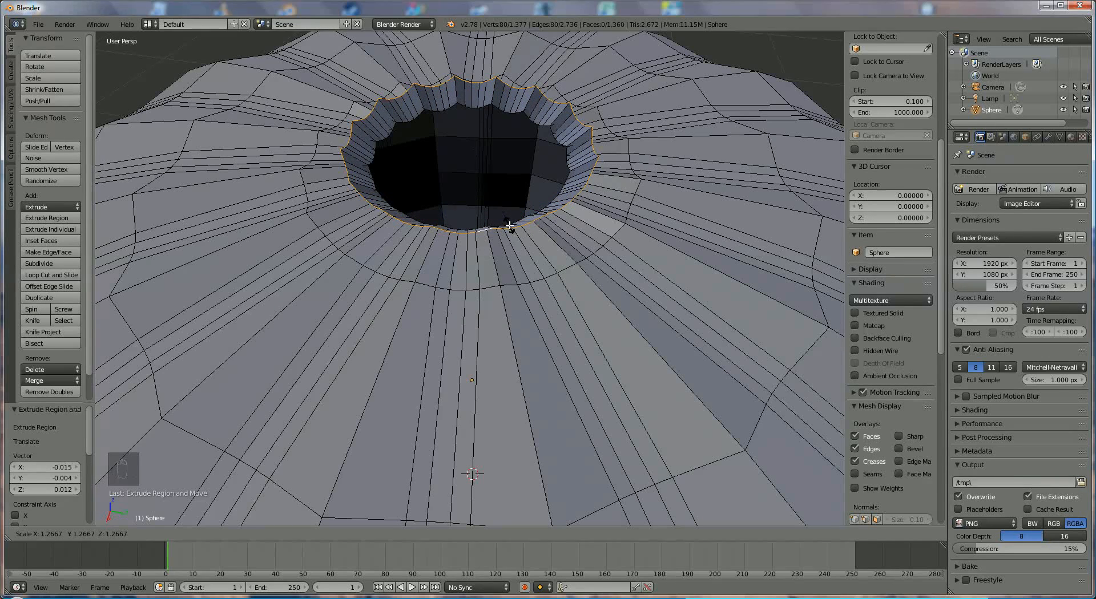
{"action": "left_click", "coordinate": [509, 226]}
- Extrude the rim up about 0.044 along Z into a collar, and extrude its upper edge inward at a scale of about 0.666
{"action": "middle_click_drag", "start_coordinate": [502, 232], "coordinate": [493, 286]}
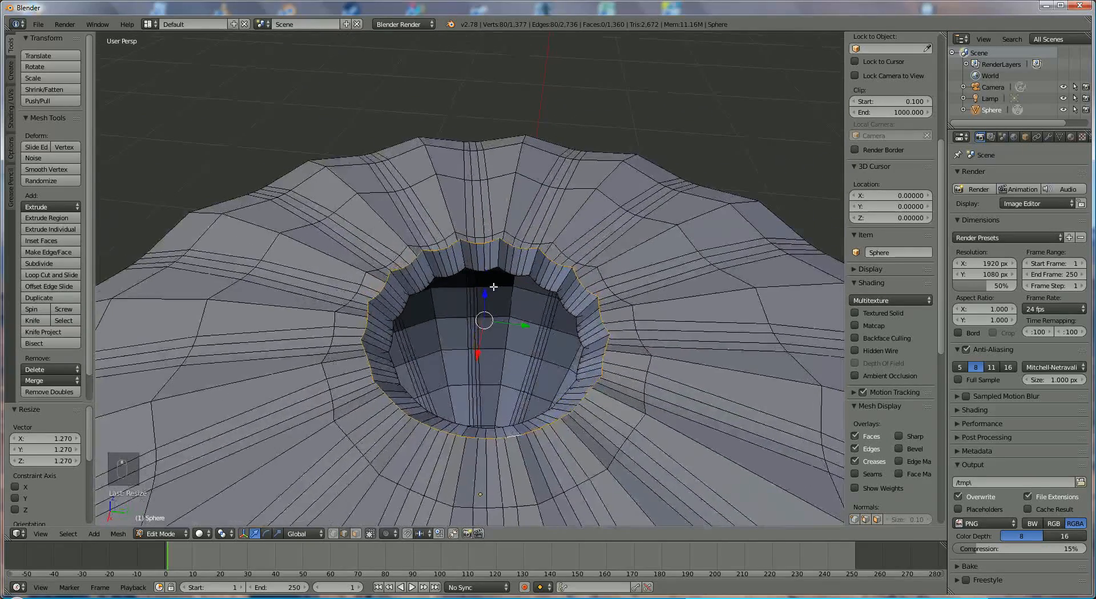
{"action": "middle_click_drag", "start_coordinate": [530, 196], "coordinate": [556, 204]}
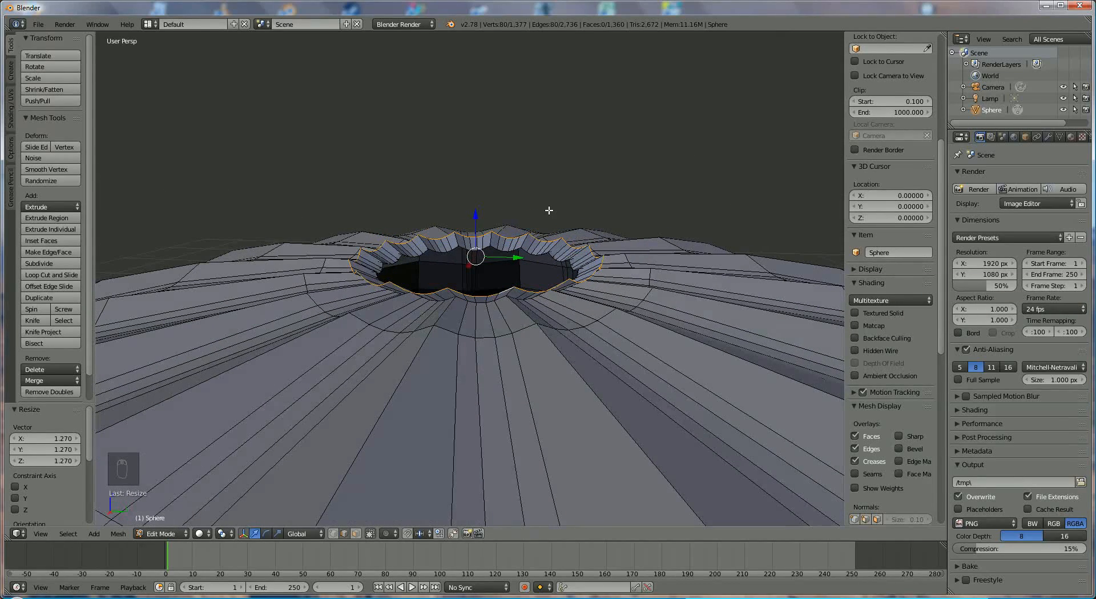
{"action": "key", "text": "e"}
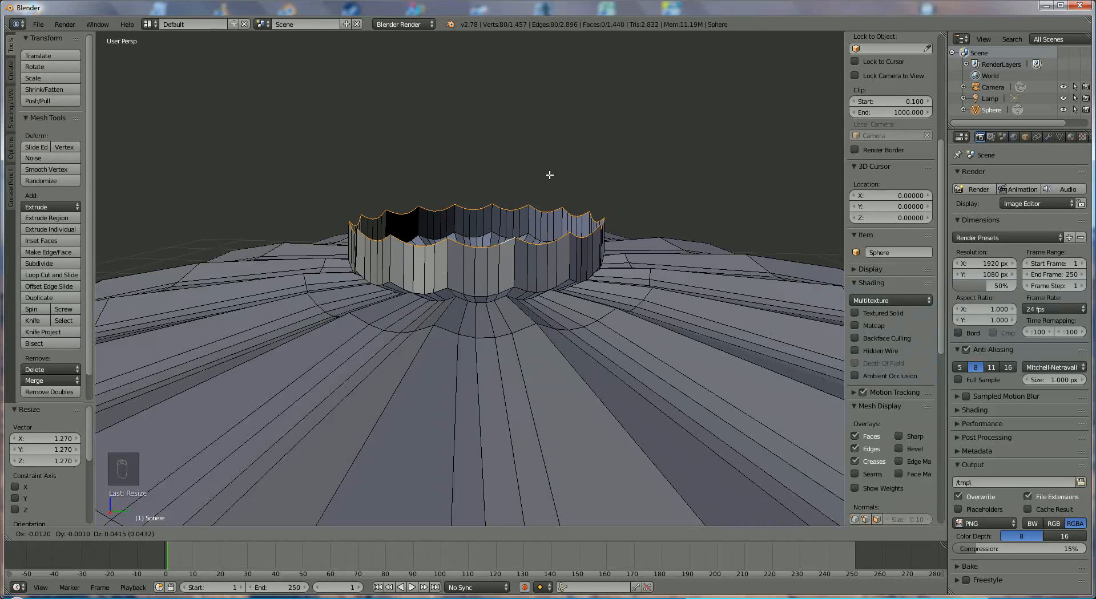
{"action": "left_click", "coordinate": [553, 181]}
{"action": "middle_click_drag", "start_coordinate": [557, 188], "coordinate": [561, 268]}
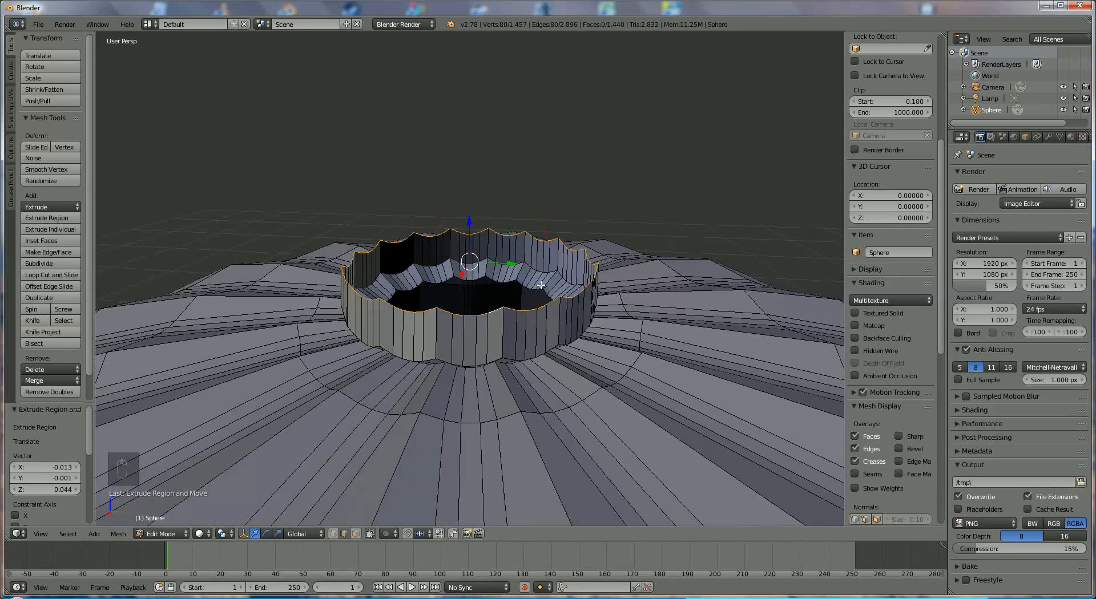
{"action": "key", "text": "e"}
{"action": "key", "text": "s"}
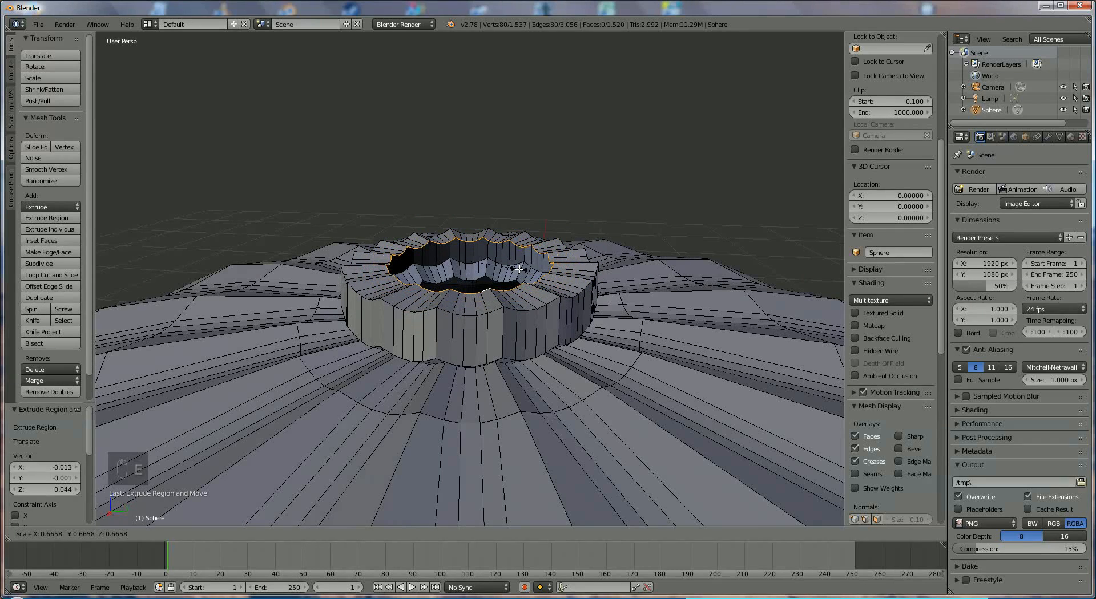
{"action": "left_click", "coordinate": [518, 269]}
- Extrude the collar's inner edge into a stem about 0.225 high along Z, plus a slanted second segment about 0.26 long
{"action": "scroll", "coordinate": [583, 271], "scroll_direction": "down", "scroll_amount": 3}
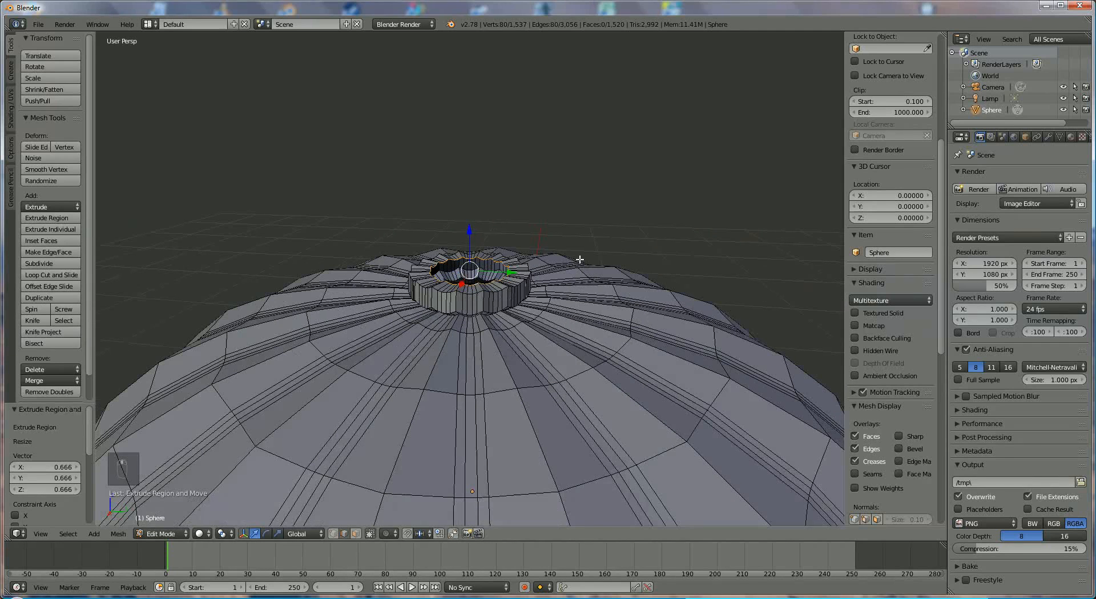
{"action": "scroll", "coordinate": [634, 282], "scroll_direction": "down", "scroll_amount": 2}
{"action": "key", "text": "e"}
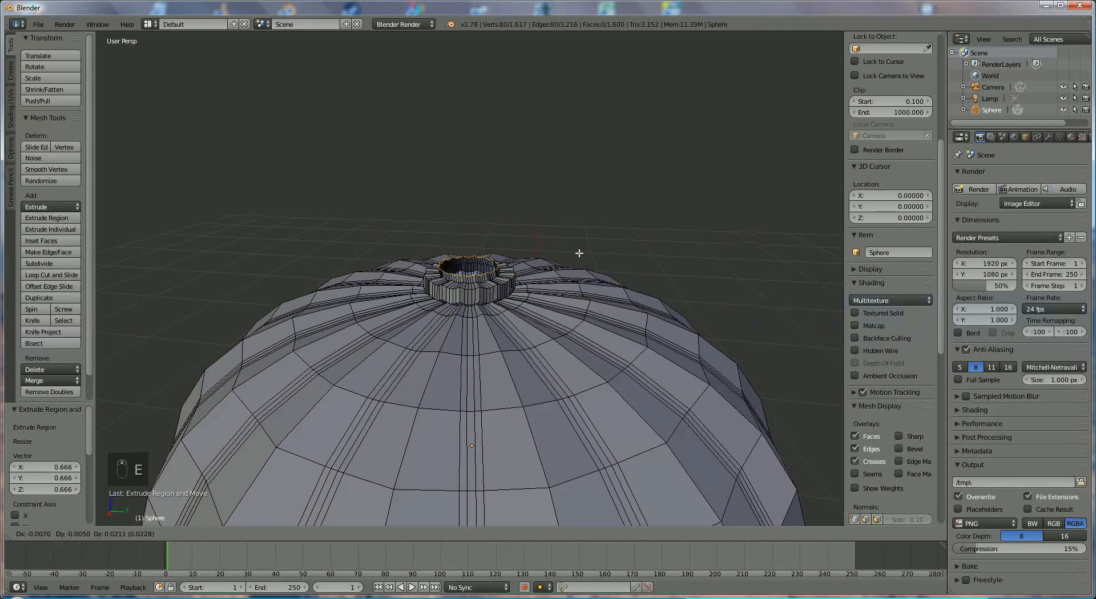
{"action": "left_click", "coordinate": [586, 193]}
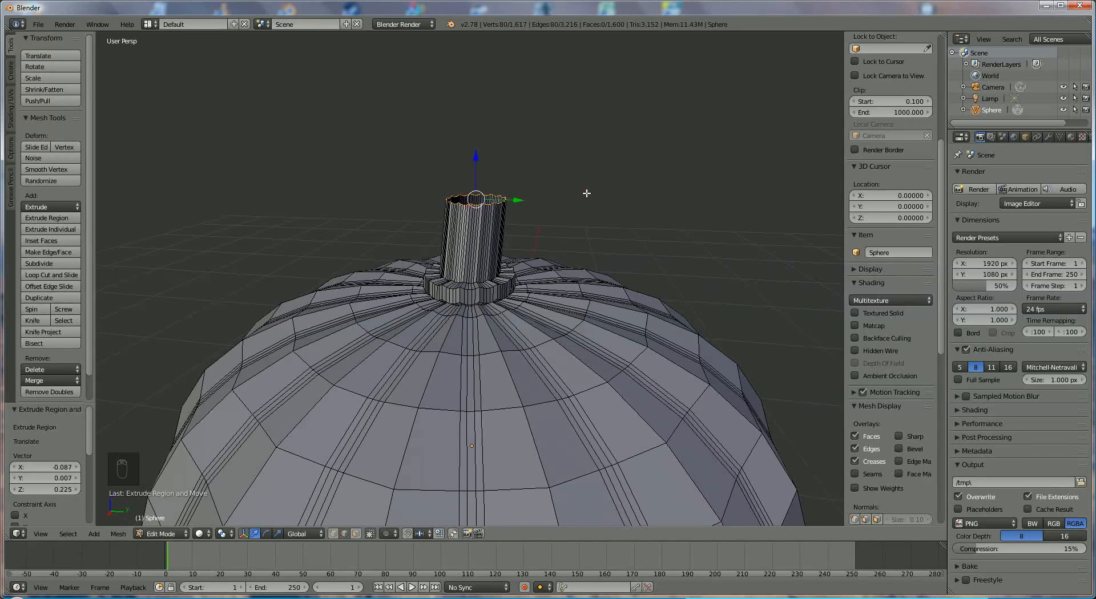
{"action": "key", "text": "e"}
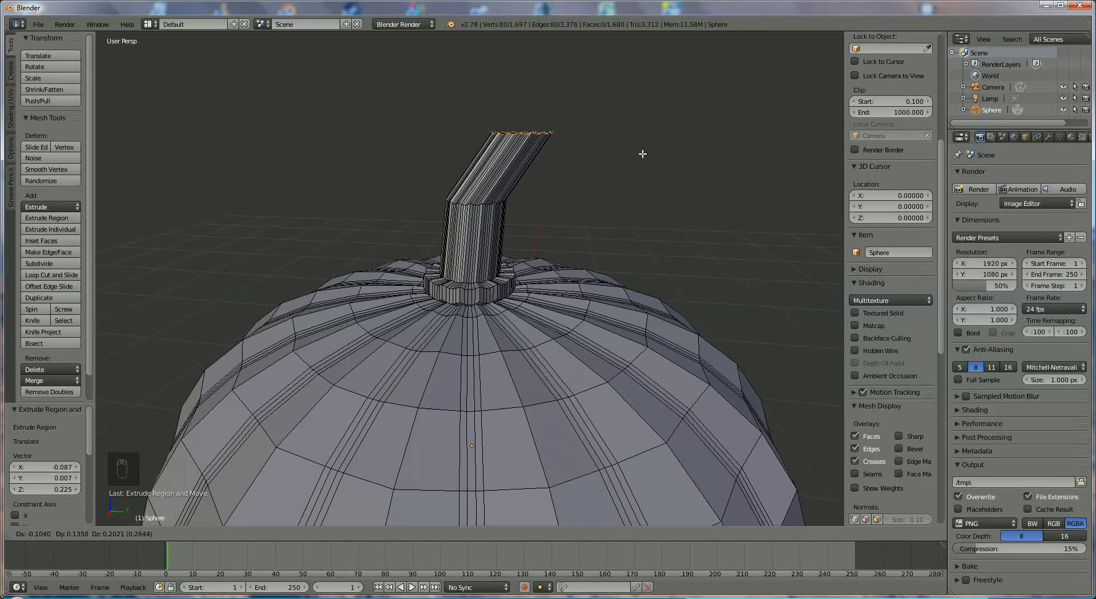
{"action": "left_click", "coordinate": [643, 153]}
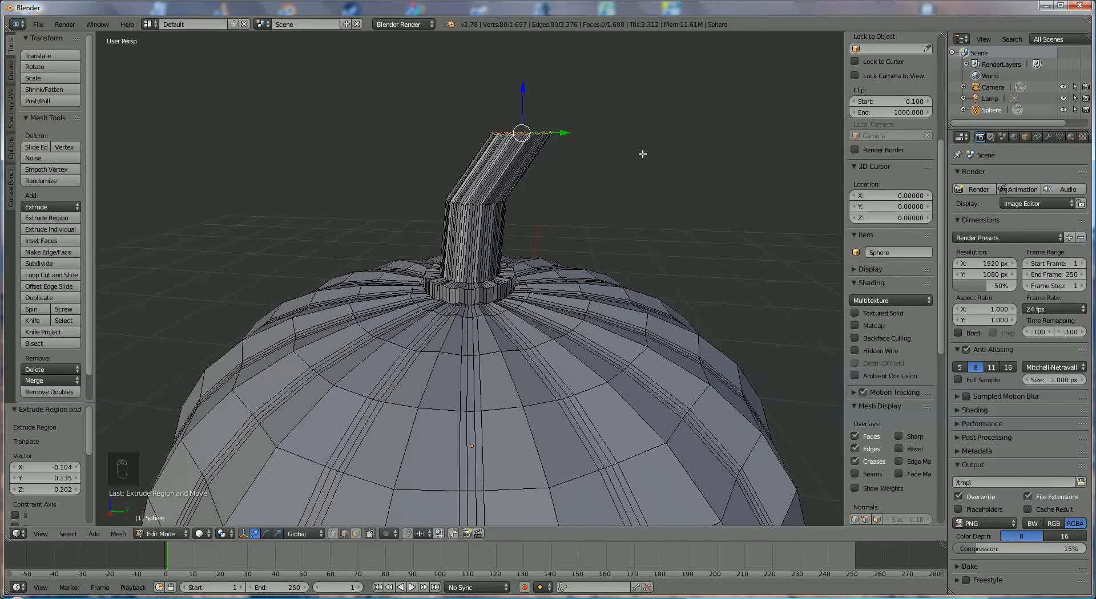
- Rotate the stem's open end loop by about 24° and scale it down to about 0.819
{"action": "key", "text": "r"}
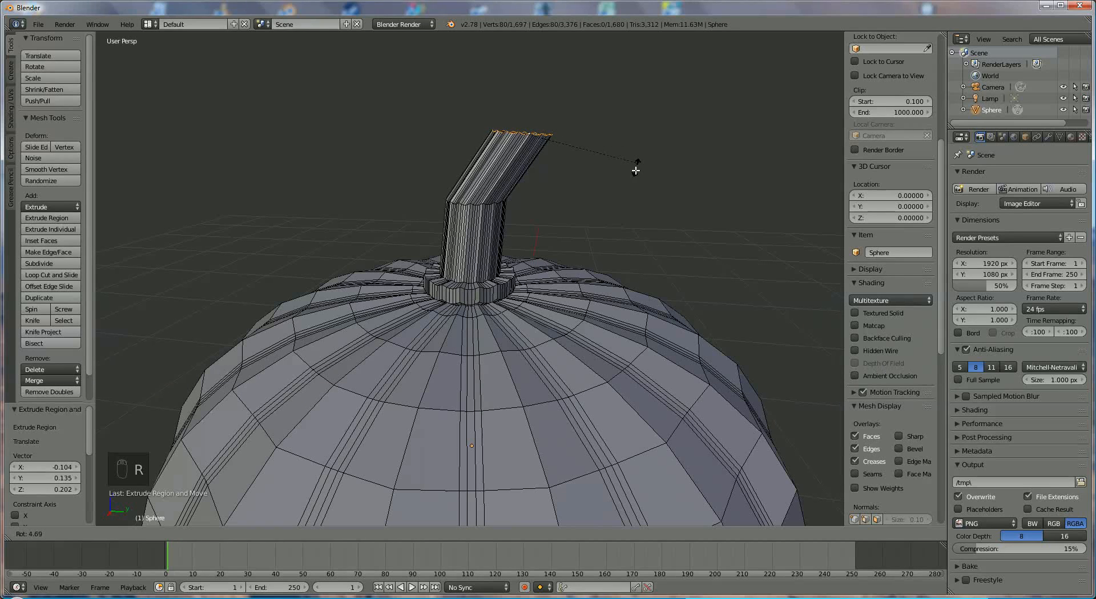
{"action": "left_click", "coordinate": [618, 197]}
{"action": "key", "text": "s"}
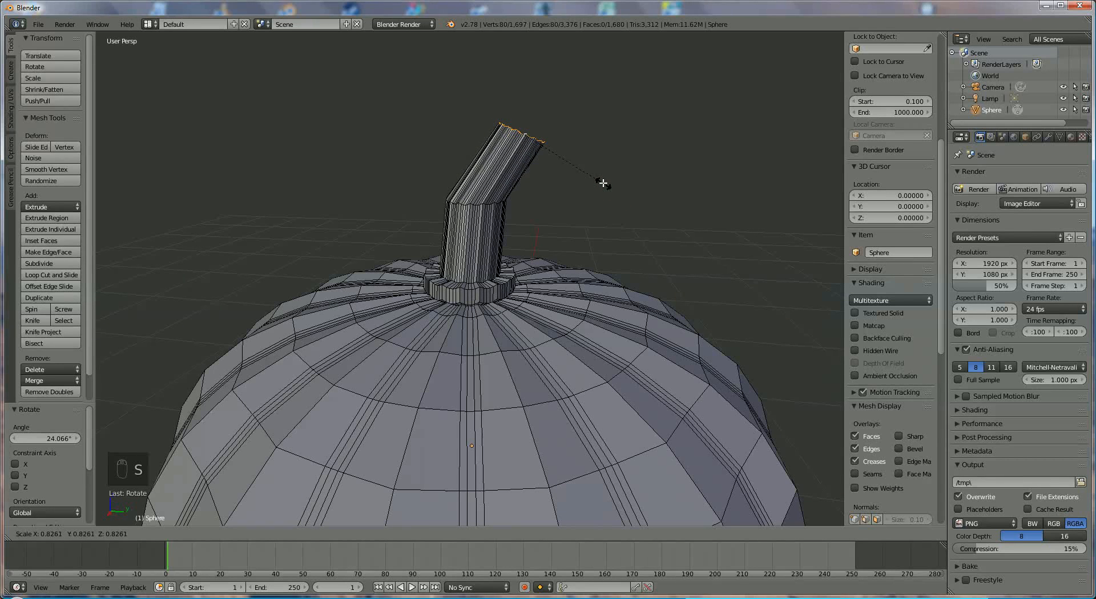
{"action": "left_click", "coordinate": [600, 182]}
{"action": "middle_click_drag", "start_coordinate": [587, 210], "coordinate": [564, 227]}
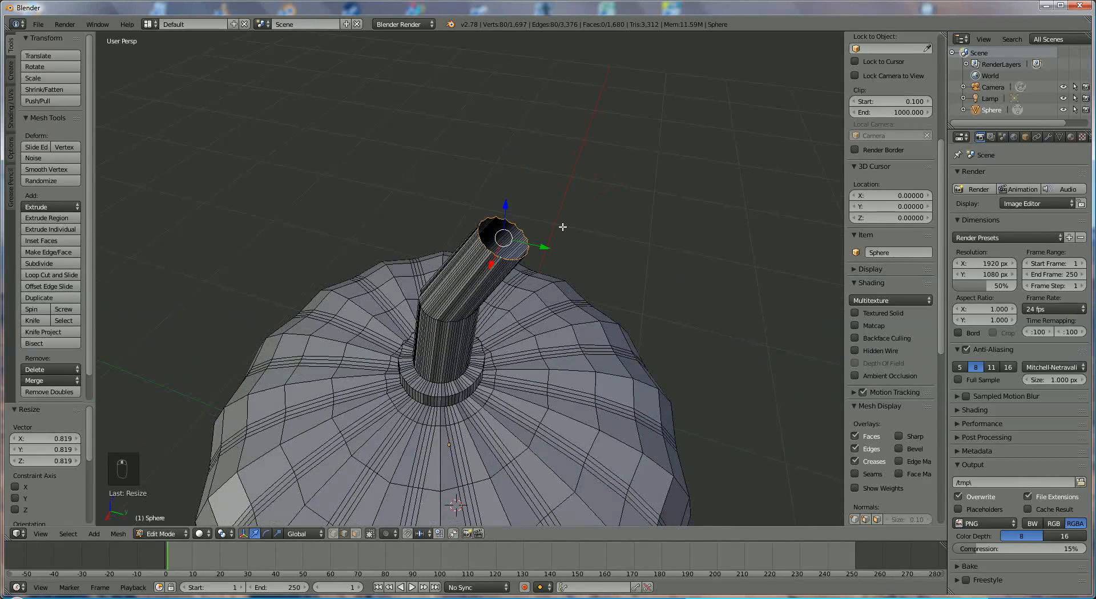
{"action": "scroll", "coordinate": [562, 223], "scroll_direction": "up", "scroll_amount": 2}
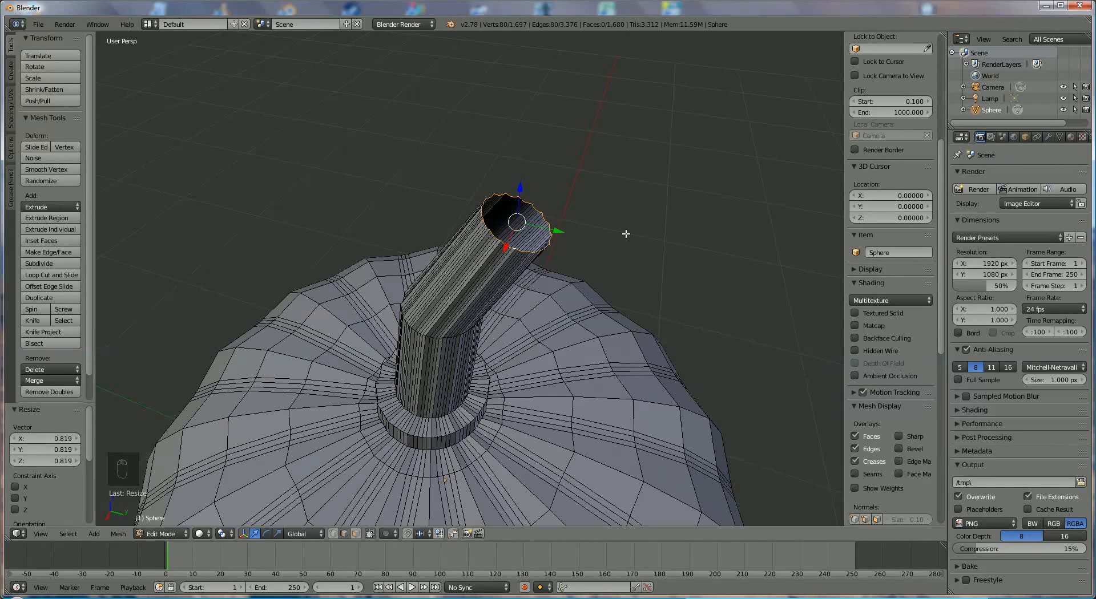
- Close the stem's open end by filling the selected edge loop with a face
{"action": "key", "text": "f"}
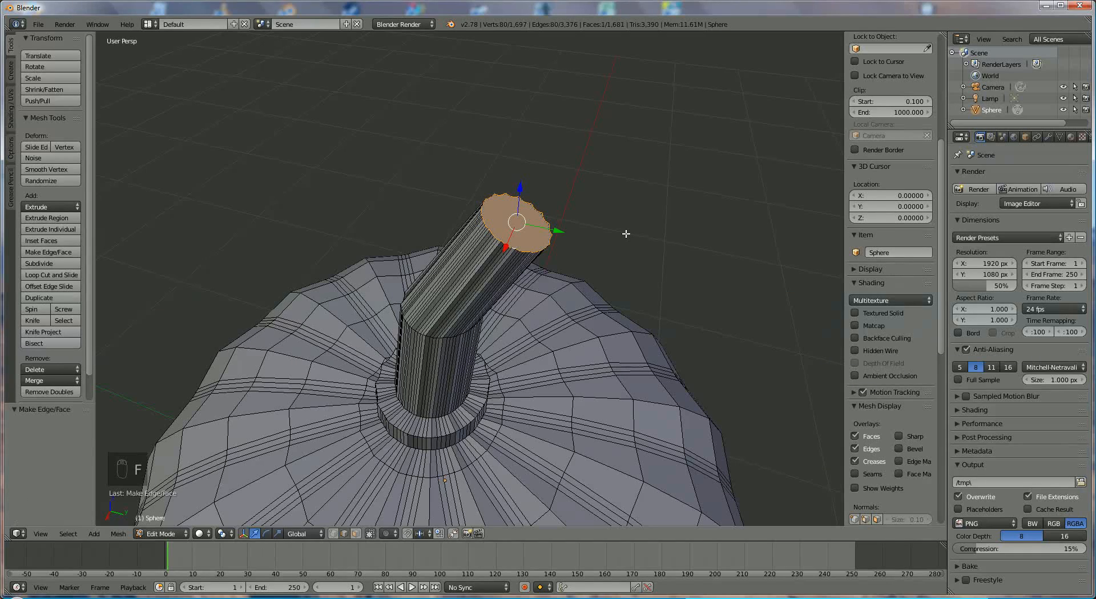
{"action": "middle_click_drag", "start_coordinate": [571, 280], "coordinate": [650, 186]}
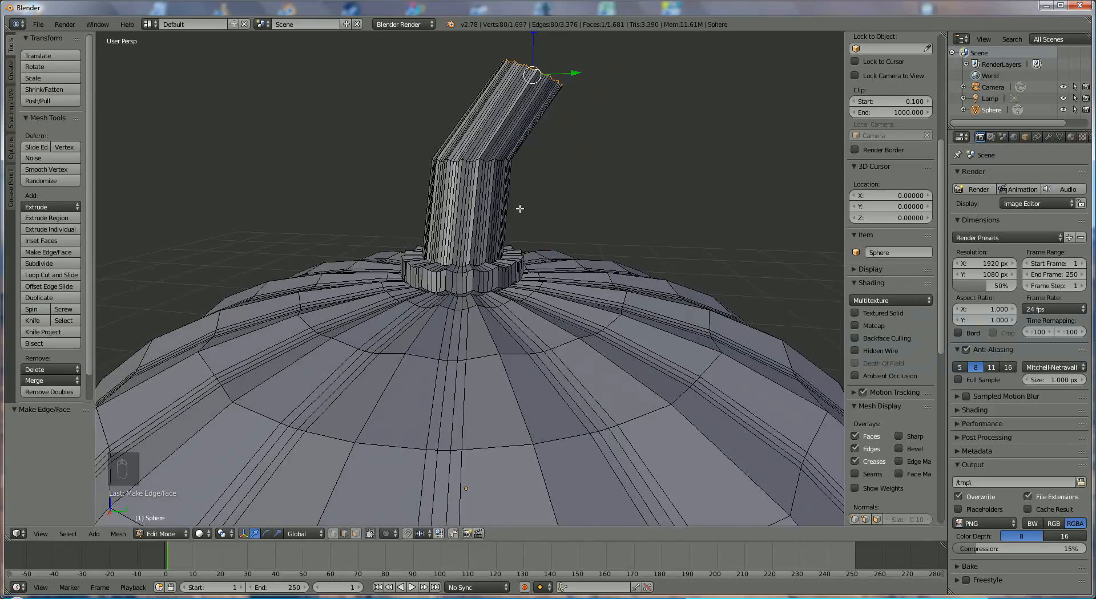
{"action": "mouse_move", "coordinate": [519, 205]}
{"action": "middle_mouse_down"}
{"action": "mouse_move", "coordinate": [545, 273]}
{"action": "mouse_move", "coordinate": [540, 203]}
{"action": "middle_mouse_up"}
- In face select mode, select the face loops of the collar's side, its underside and both stem segments
{"action": "scroll", "coordinate": [545, 273], "scroll_direction": "up", "scroll_amount": 2}
{"action": "middle_click_drag", "start_coordinate": [537, 281], "coordinate": [538, 272]}
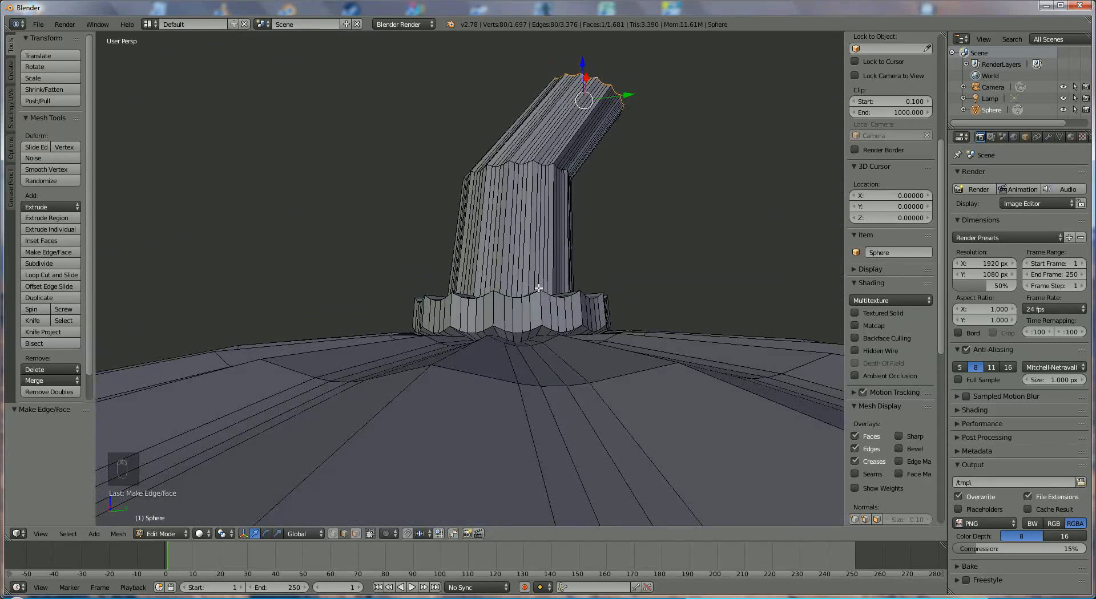
{"action": "scroll", "coordinate": [542, 286], "scroll_direction": "up", "scroll_amount": 2}
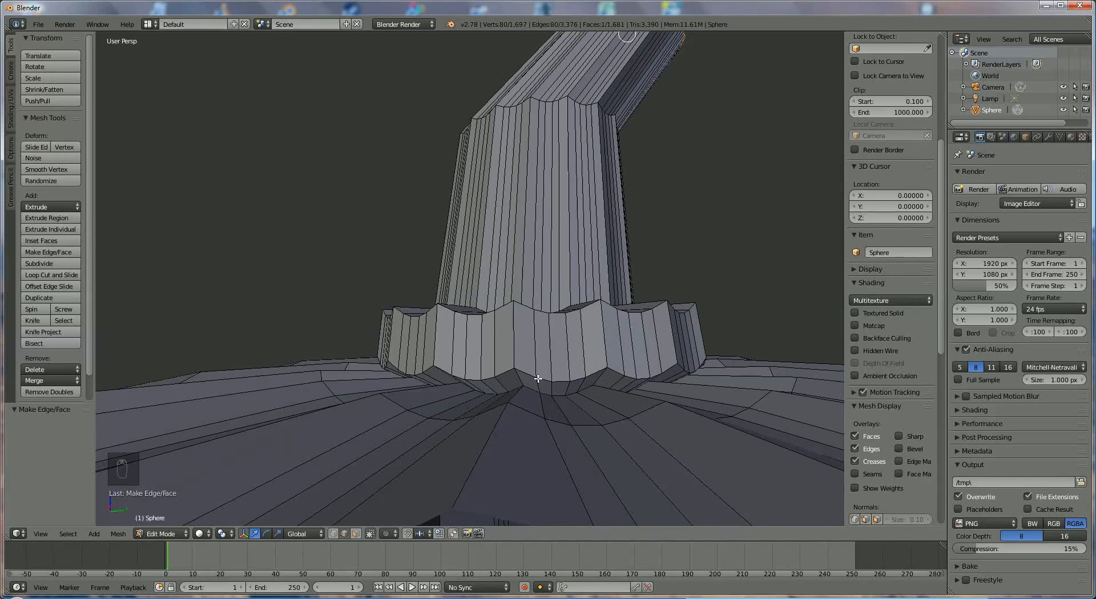
{"action": "left_click", "coordinate": [355, 533]}
{"action": "right_click", "coordinate": [523, 349]}
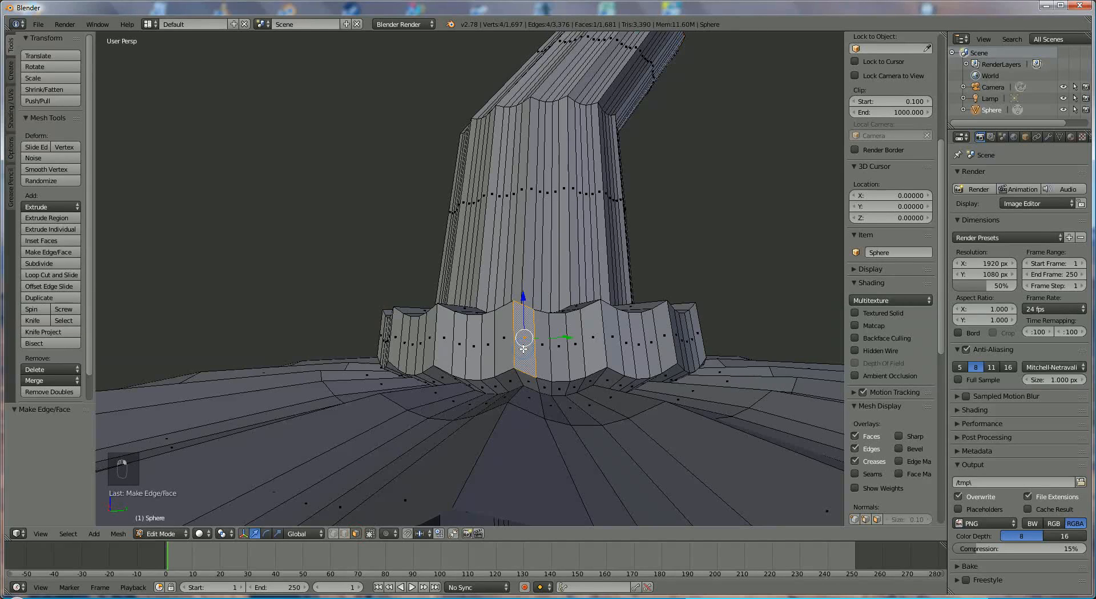
{"action": "right_click", "coordinate": [495, 340], "text": "alt"}
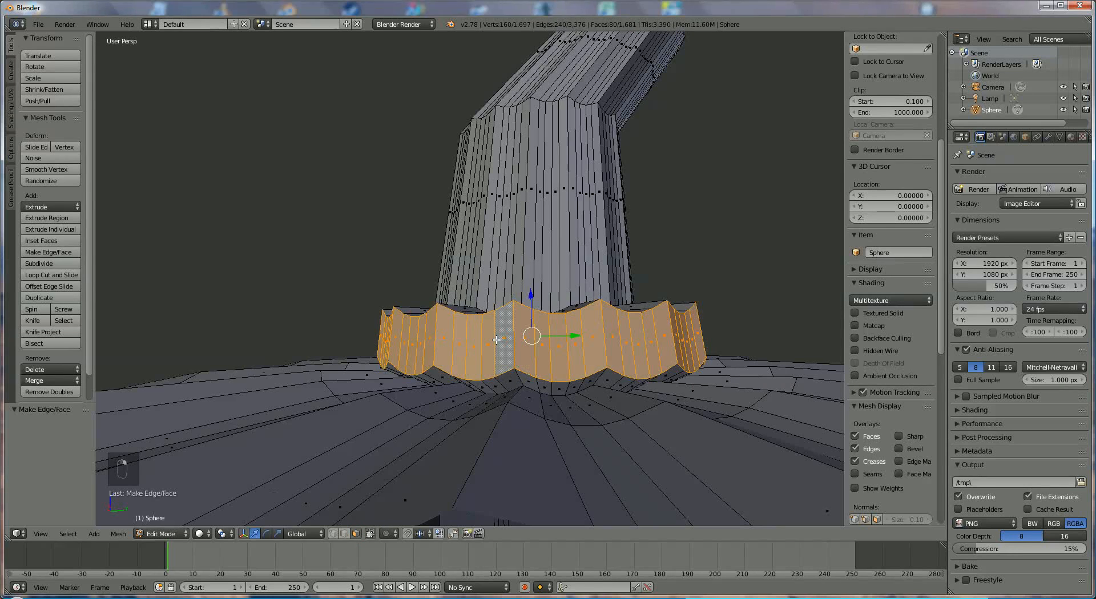
{"action": "right_click", "coordinate": [501, 385], "text": "alt+shift"}
{"action": "right_click", "coordinate": [498, 265], "text": "alt+shift"}
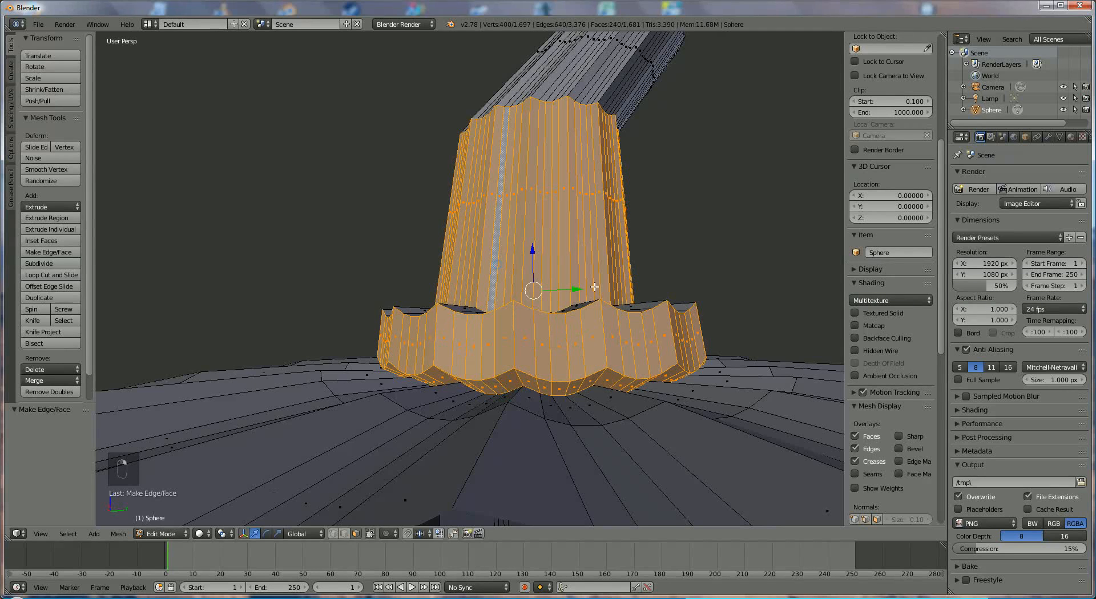
{"action": "right_click", "coordinate": [561, 72], "text": "alt+shift"}
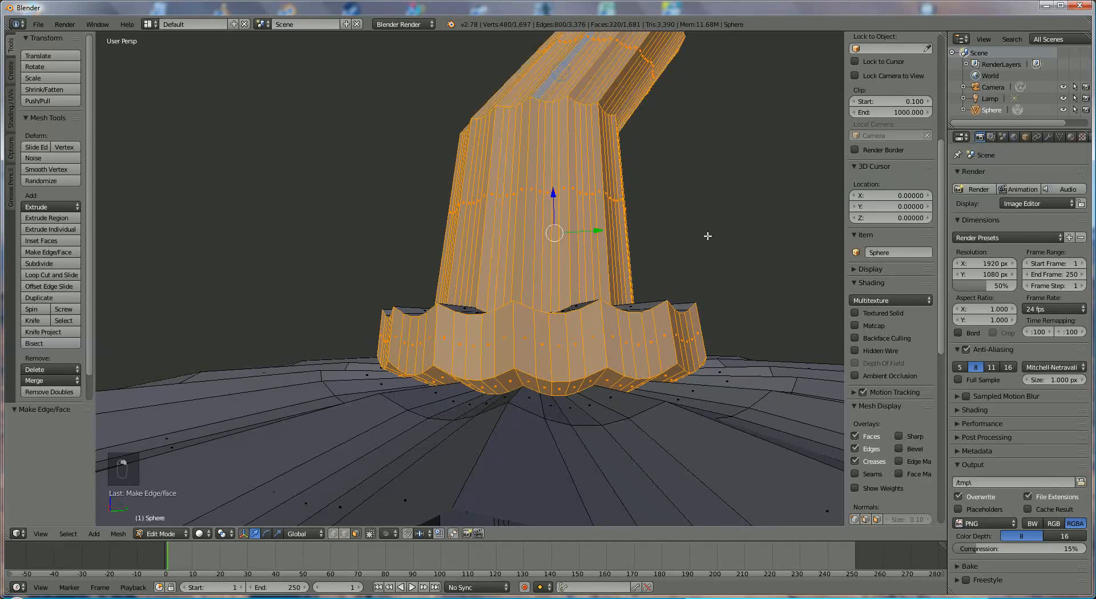
- Add the collar's top face loop and the stem's end cap to the selection, and separate it all into its own object
{"action": "middle_click_drag", "start_coordinate": [707, 235], "coordinate": [695, 255]}
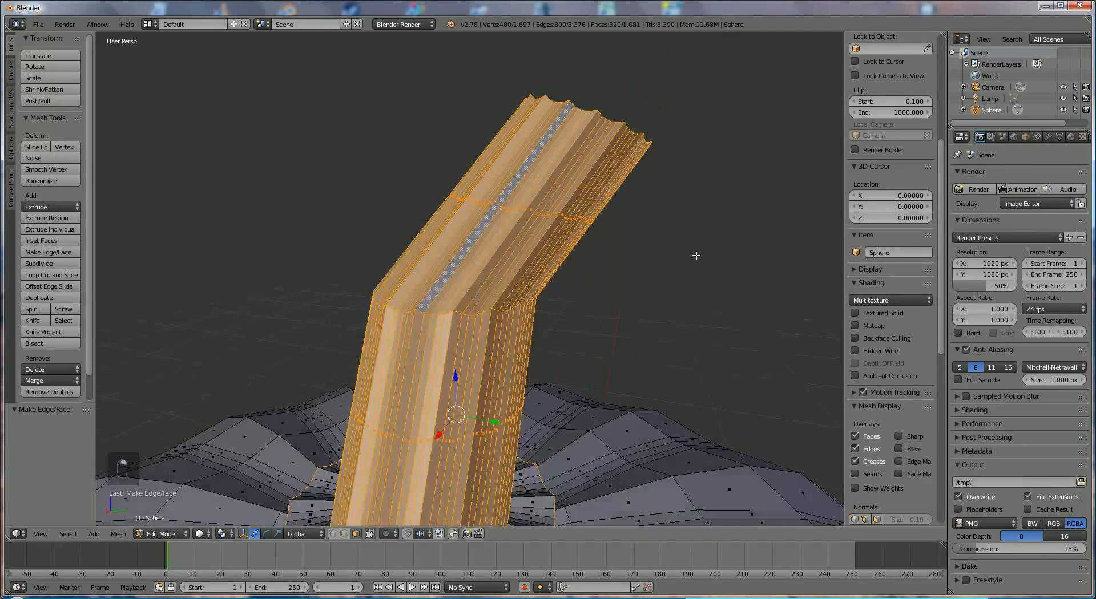
{"action": "right_click", "coordinate": [539, 502], "text": "alt+shift"}
{"action": "middle_click_drag", "start_coordinate": [684, 202], "coordinate": [648, 210]}
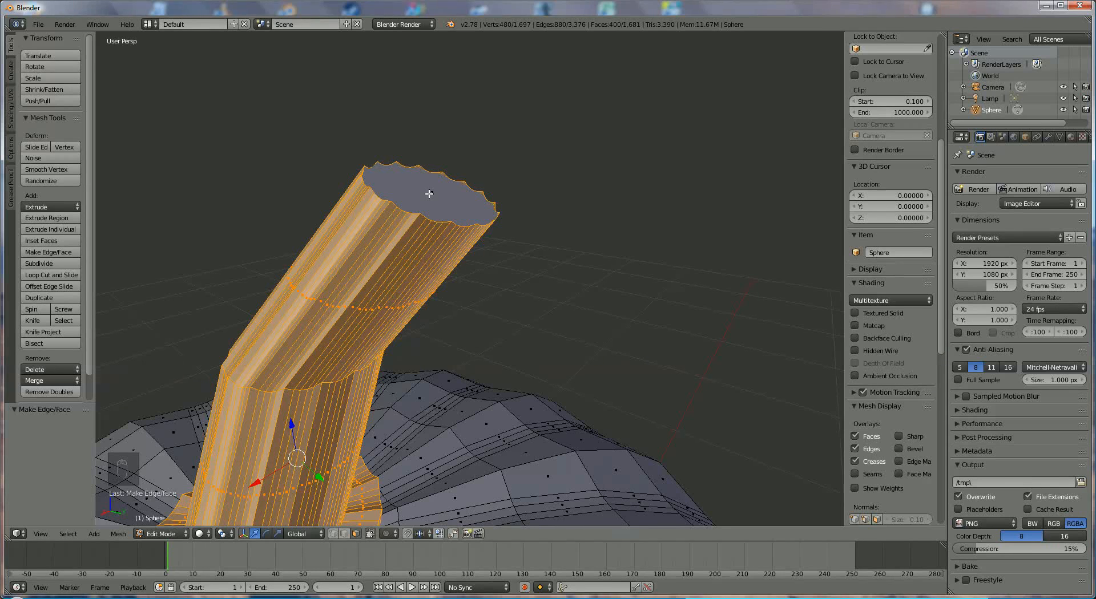
{"action": "right_click", "coordinate": [429, 194], "text": "shift"}
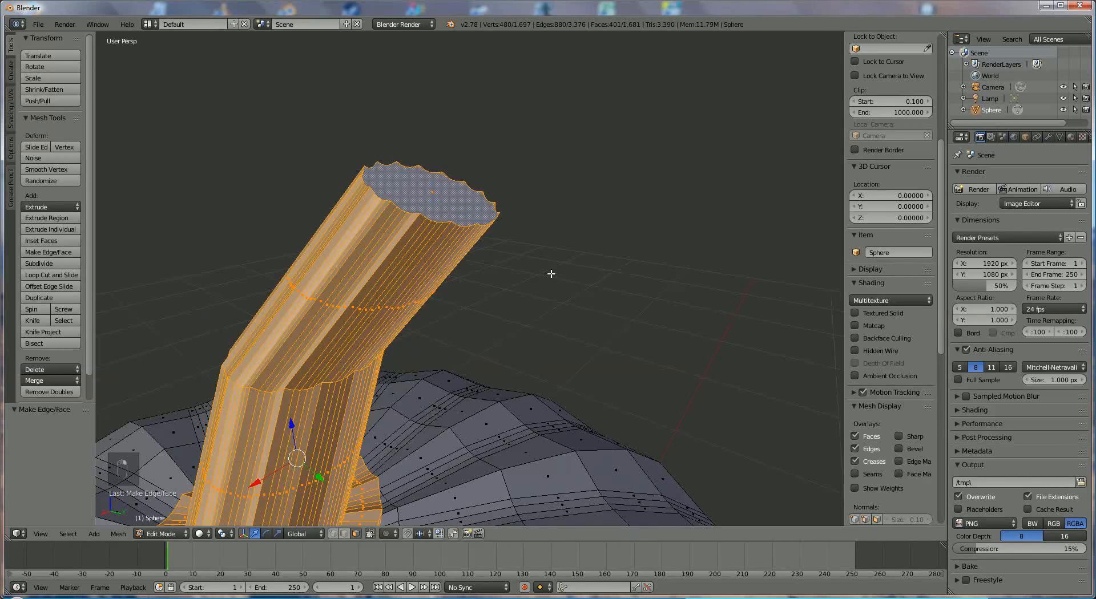
{"action": "middle_click_drag", "start_coordinate": [486, 289], "coordinate": [598, 269]}
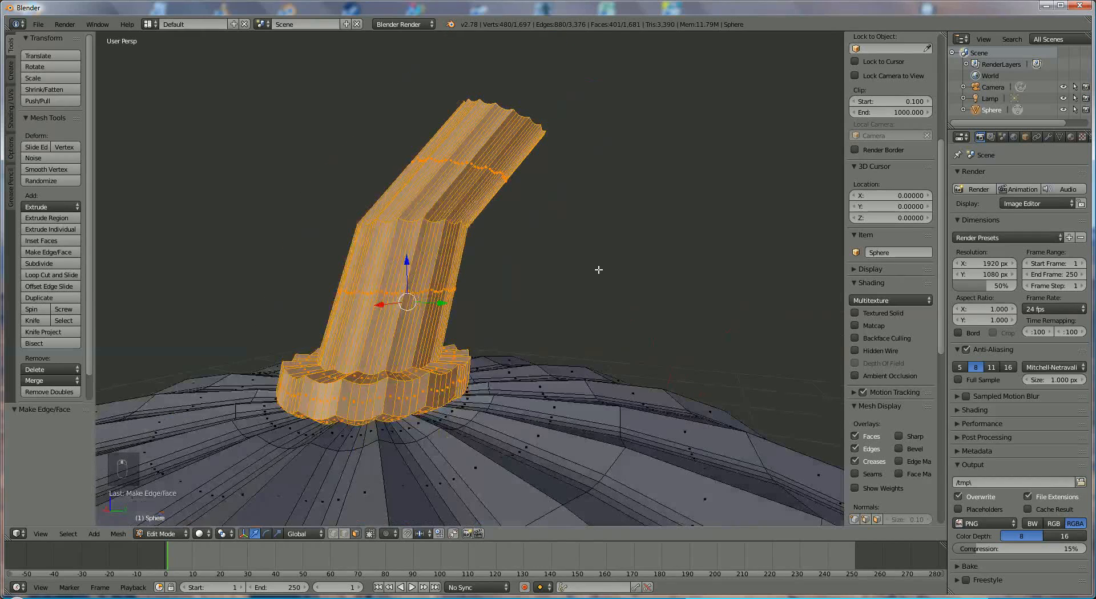
{"action": "key", "text": "p"}
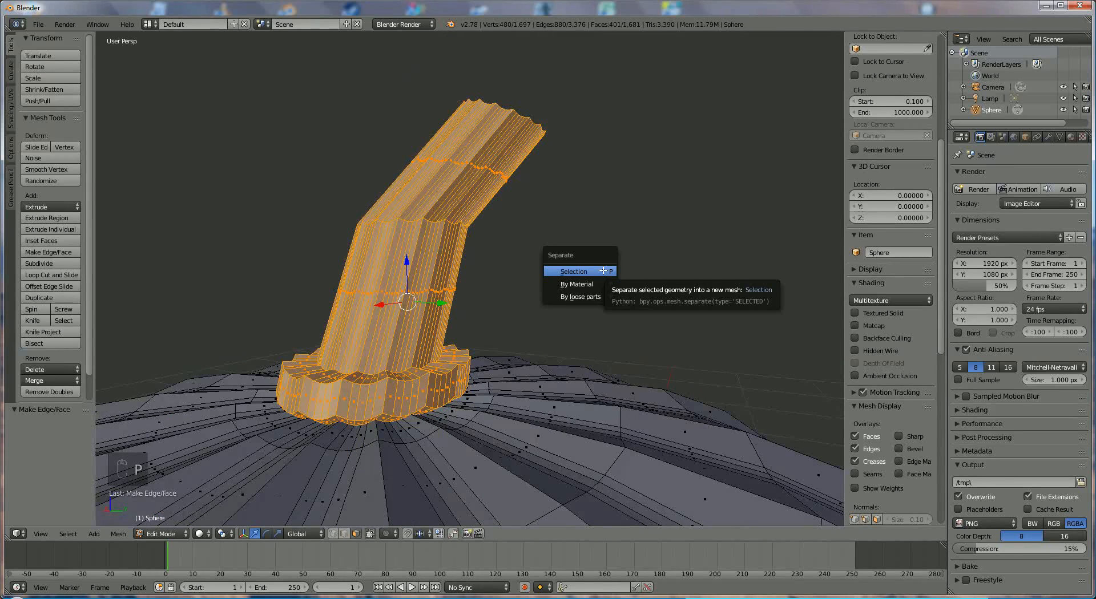
{"action": "left_click", "coordinate": [602, 270]}
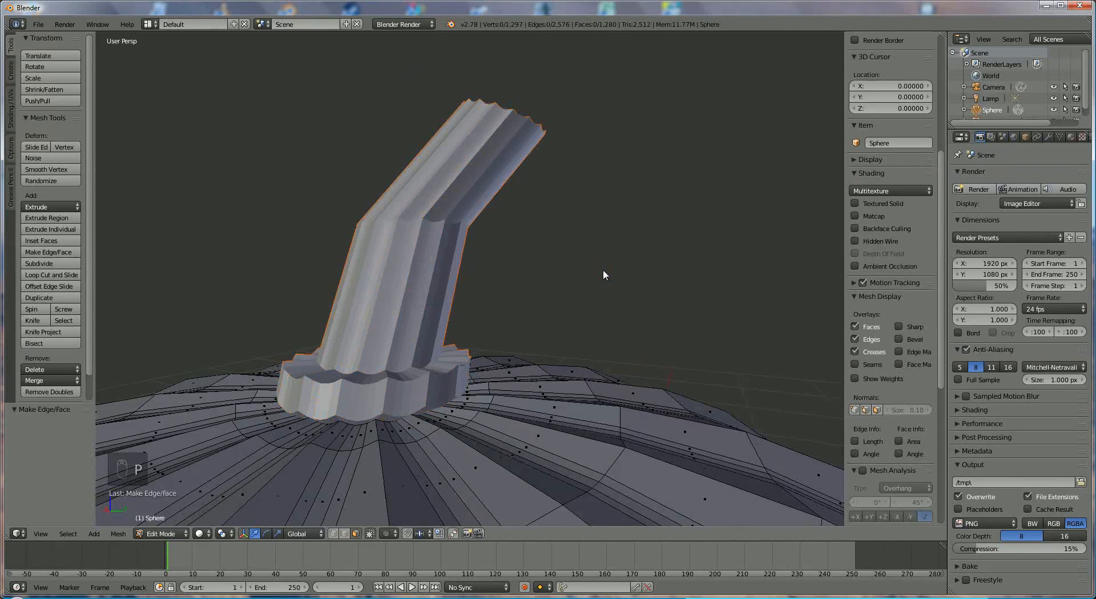
{"action": "scroll", "coordinate": [1078, 86], "scroll_direction": "down", "scroll_amount": 1}
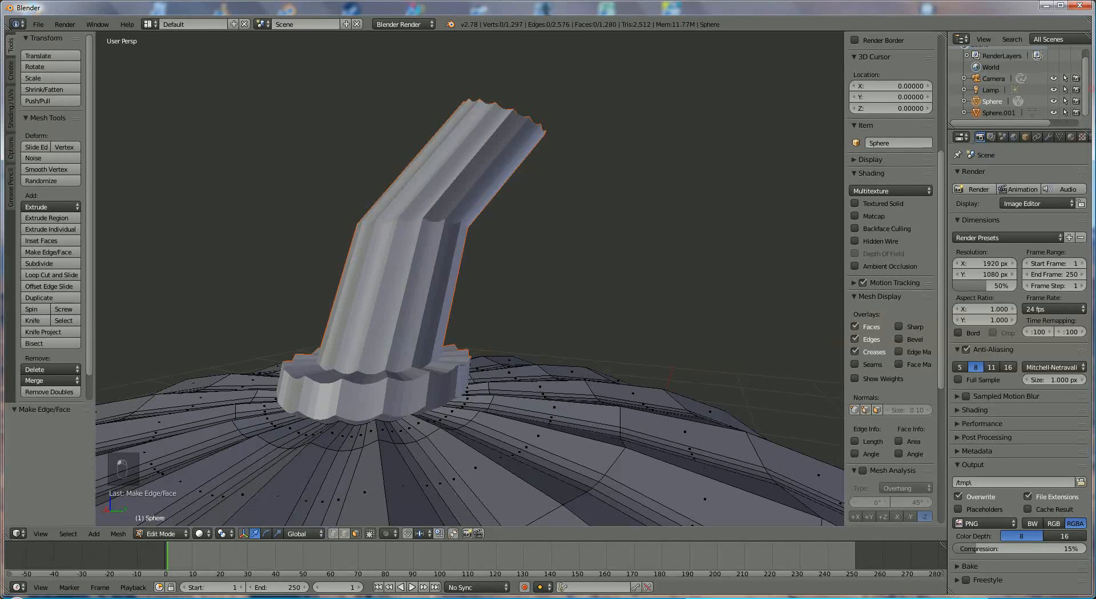
- Switch to Object Mode, select the separated stem object and give it a new material
{"action": "left_click", "coordinate": [1003, 113]}
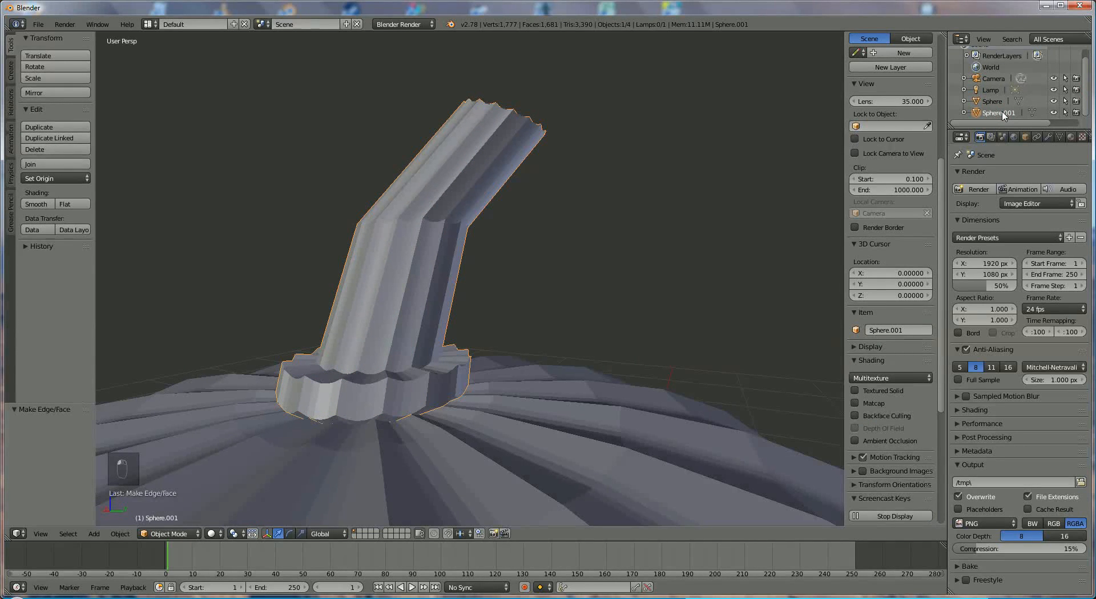
{"action": "left_click", "coordinate": [993, 103]}
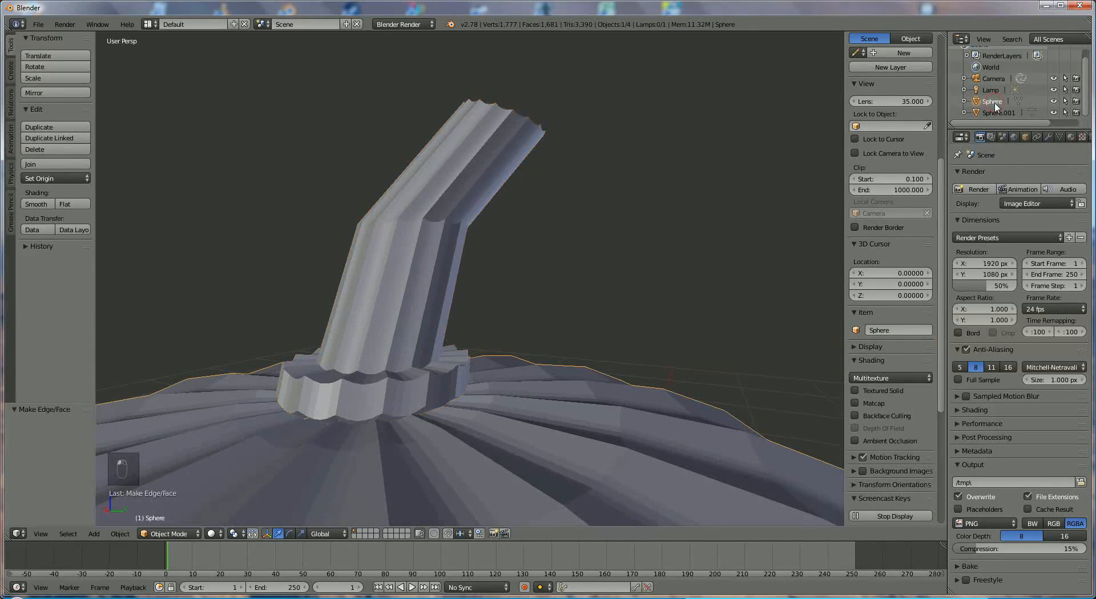
{"action": "left_click", "coordinate": [1003, 114]}
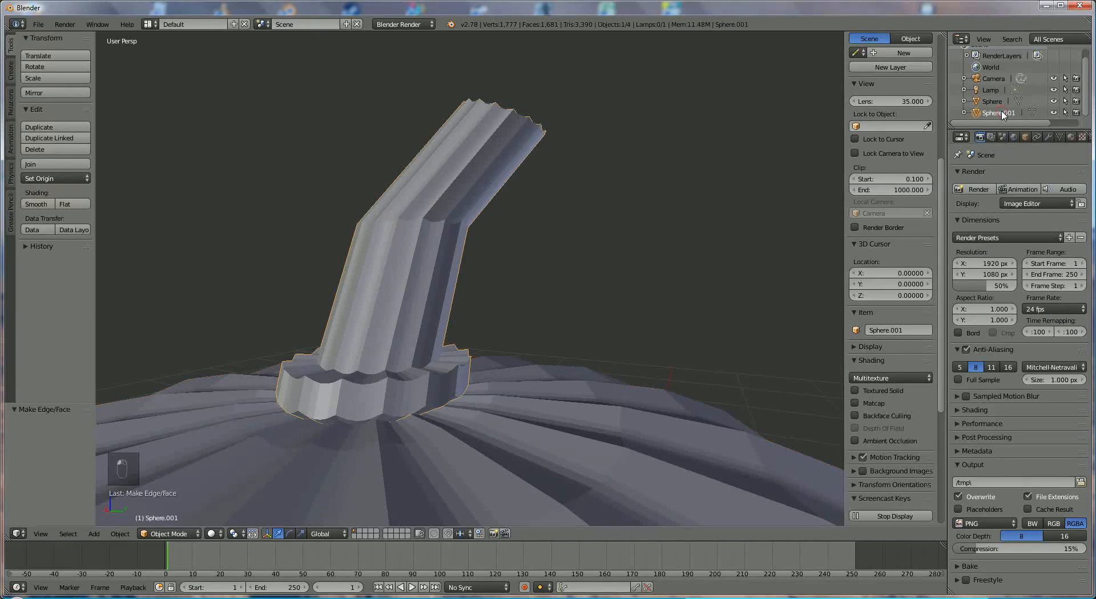
{"action": "left_click", "coordinate": [1071, 137]}
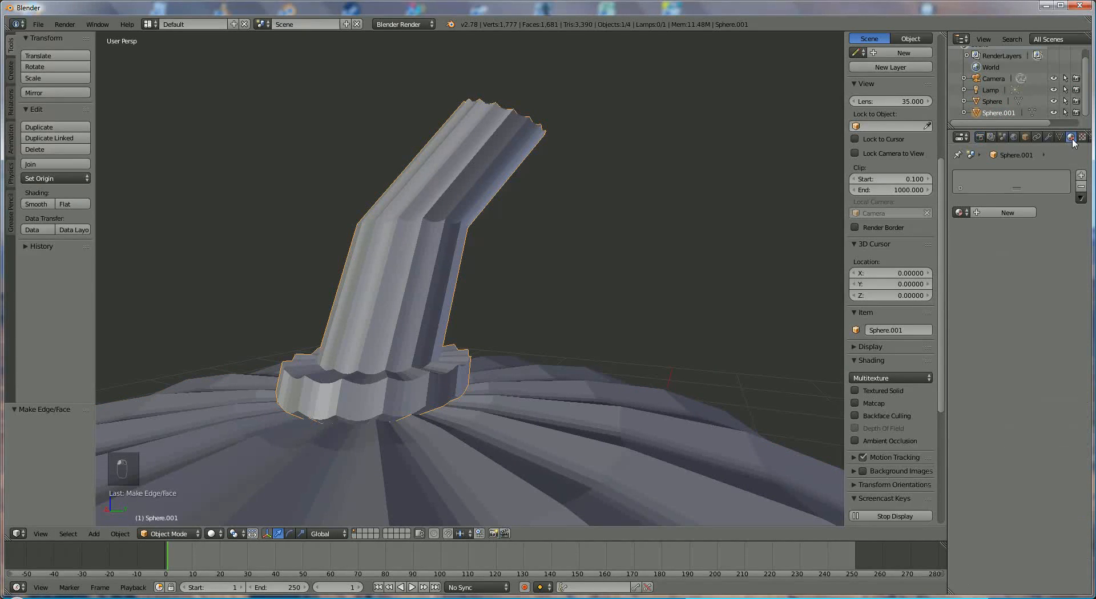
{"action": "left_click", "coordinate": [1005, 212]}
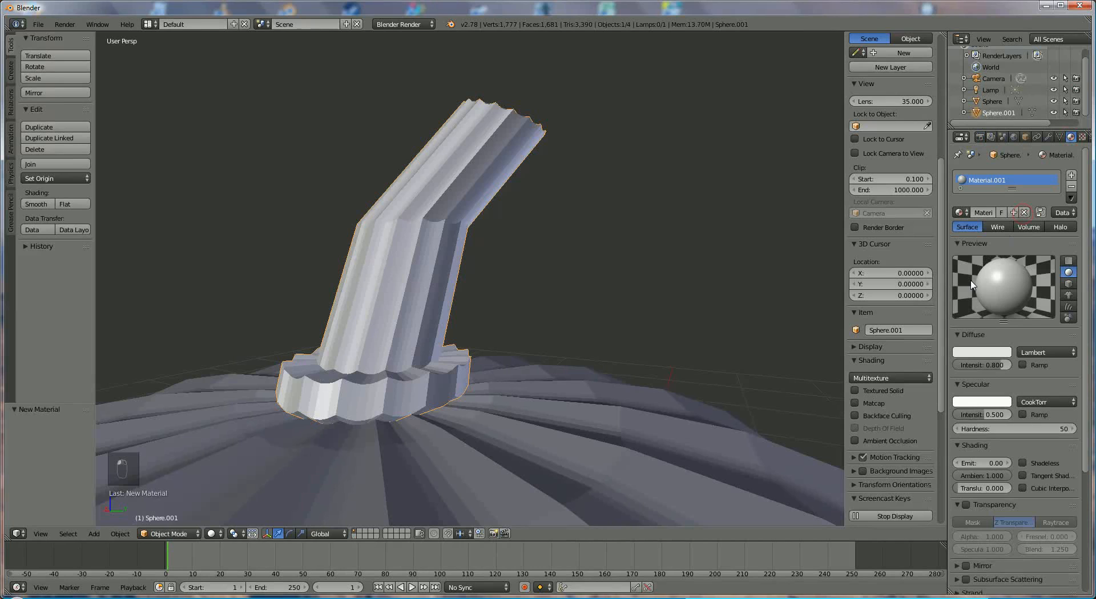
- Set the stem material's diffuse colour to a light brown, about R 0.615, G 0.383, B 0.260, keeping the 0.8 intensity
{"action": "left_click", "coordinate": [997, 350]}
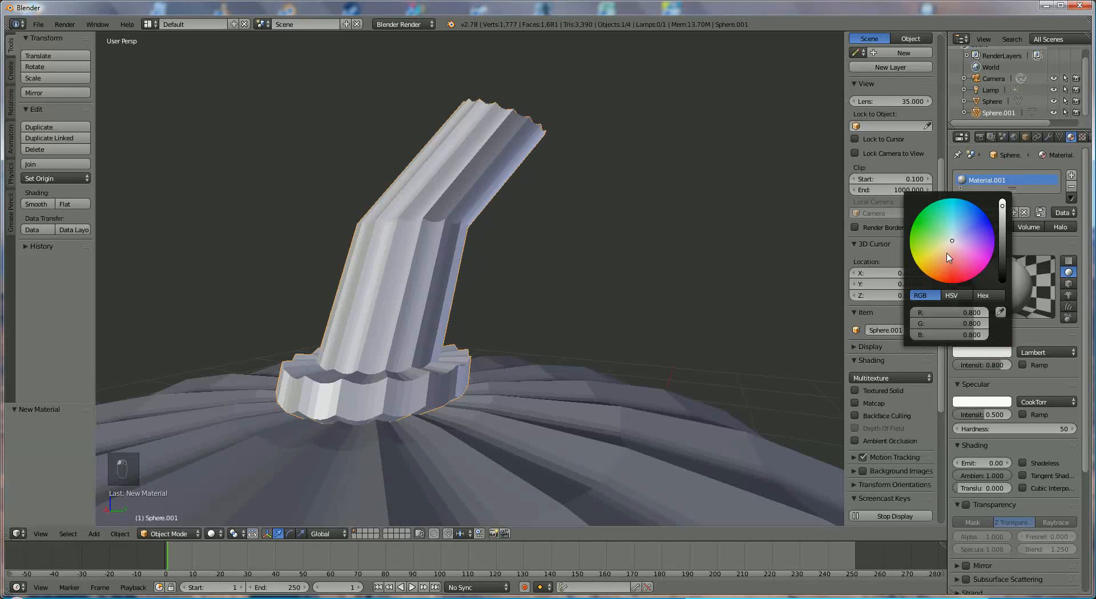
{"action": "left_click", "coordinate": [946, 253]}
{"action": "left_click_drag", "start_coordinate": [1002, 205], "coordinate": [1005, 215]}
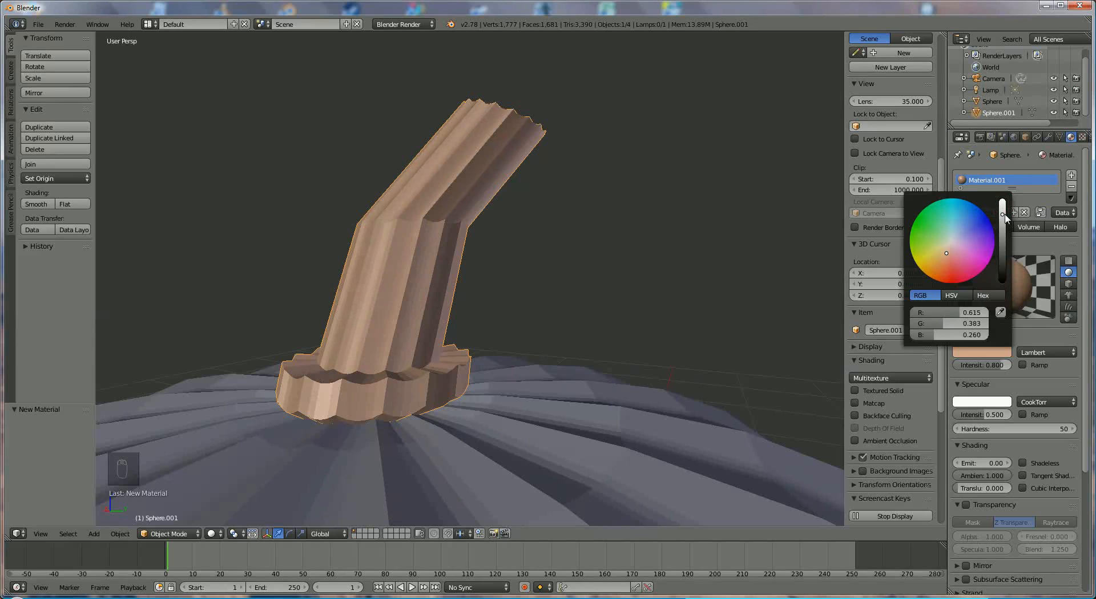
{"action": "left_click", "coordinate": [998, 364]}
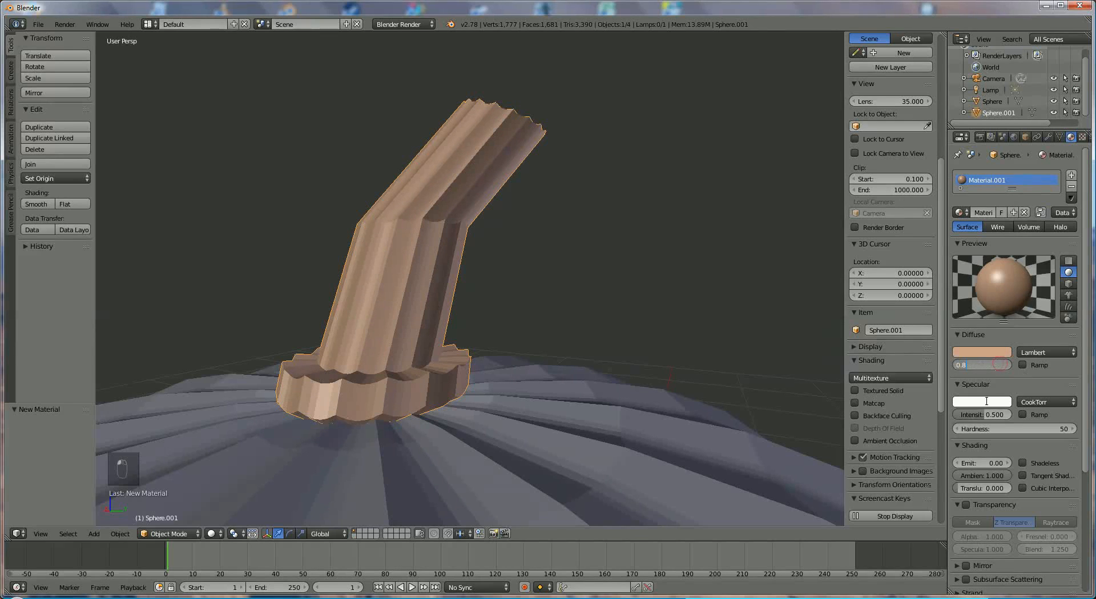
{"action": "key", "text": "Return"}
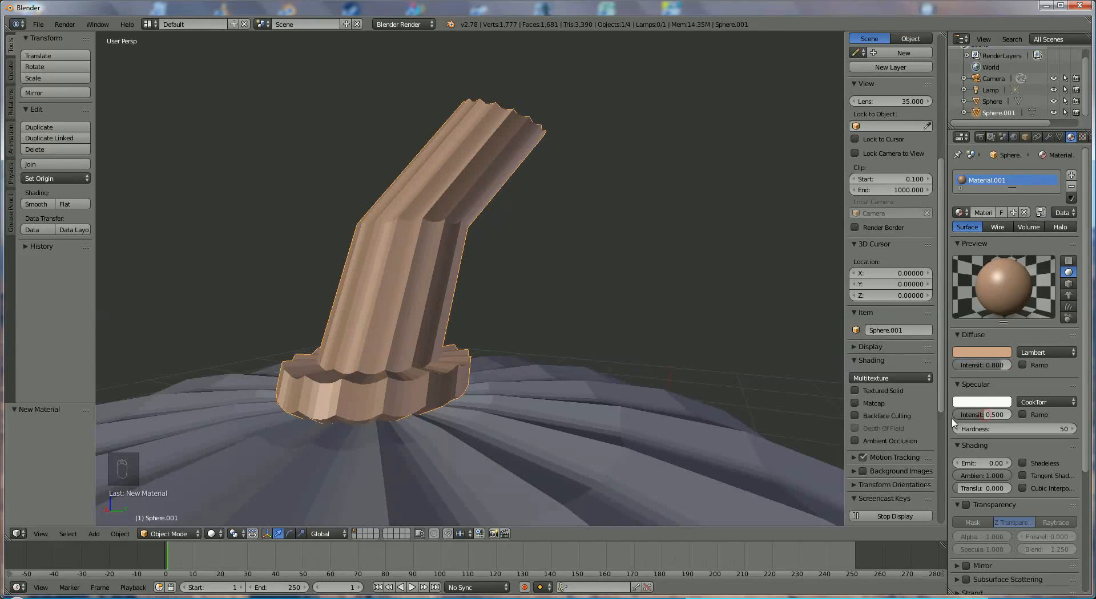
- Lower the stem material's specular intensity to about 0.089 and turn off its shadow casting
{"action": "left_click_drag", "start_coordinate": [982, 416], "coordinate": [958, 421]}
{"action": "scroll", "coordinate": [974, 421], "scroll_direction": "down", "scroll_amount": 6}
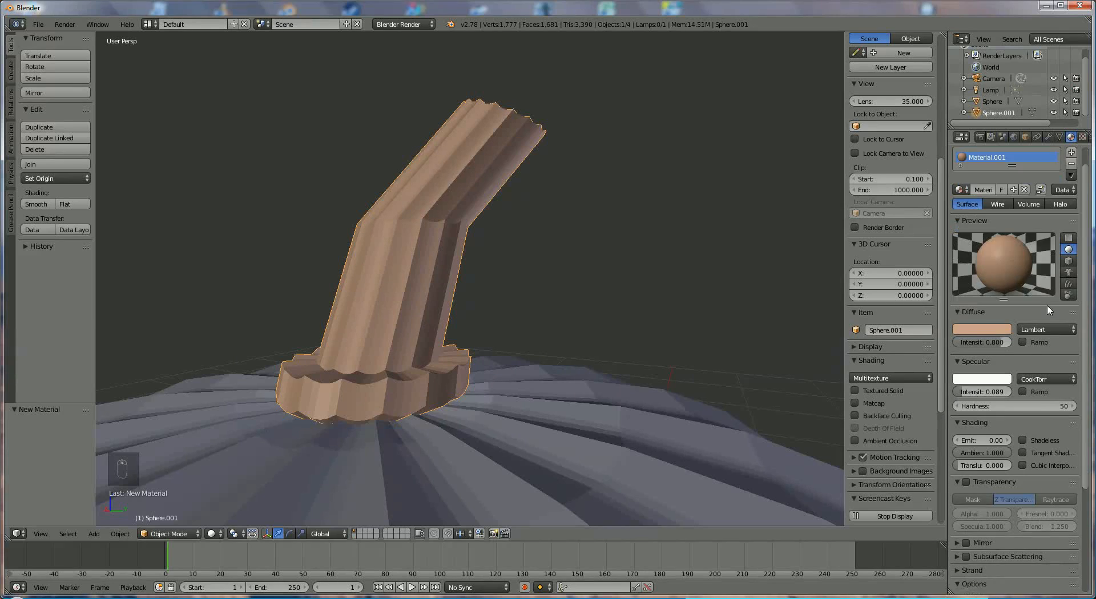
{"action": "scroll", "coordinate": [1032, 375], "scroll_direction": "down", "scroll_amount": 1}
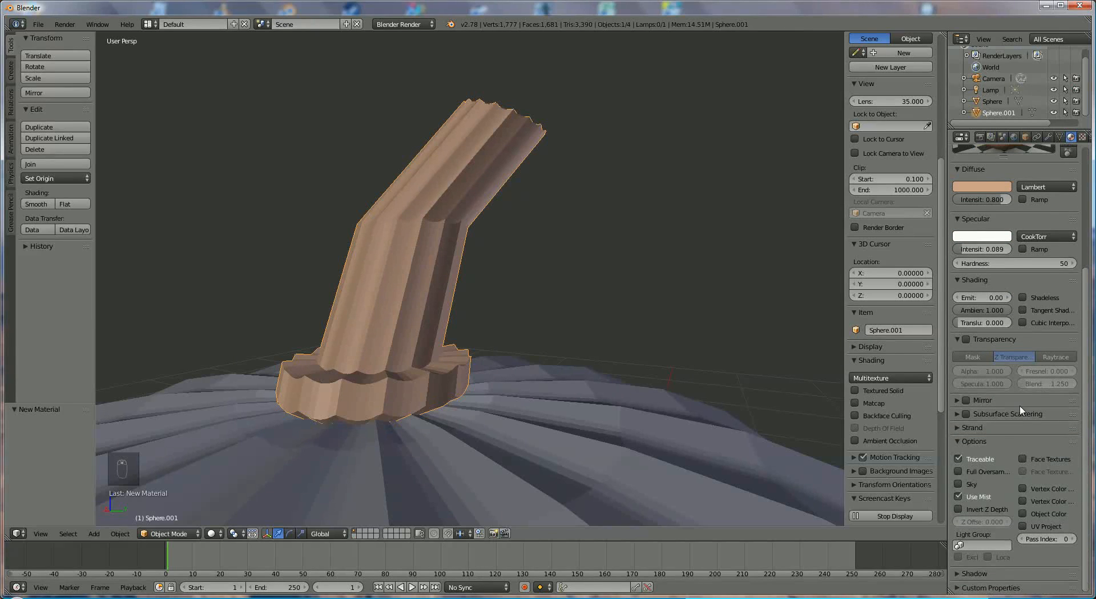
{"action": "left_click", "coordinate": [957, 573]}
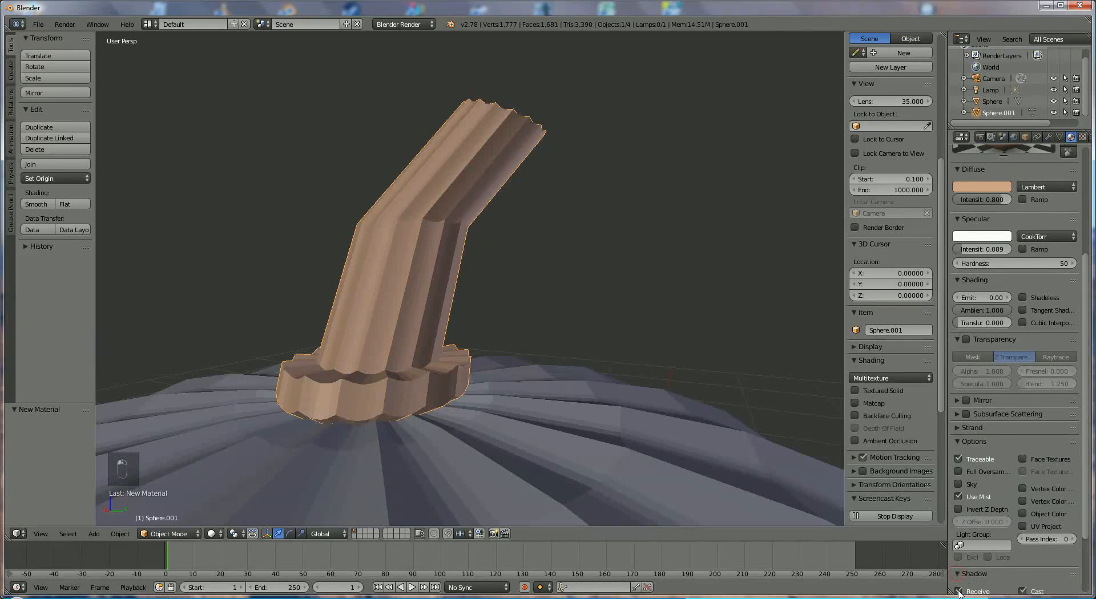
{"action": "left_click", "coordinate": [1022, 591]}
{"action": "left_click_drag", "start_coordinate": [1086, 470], "coordinate": [1084, 296]}
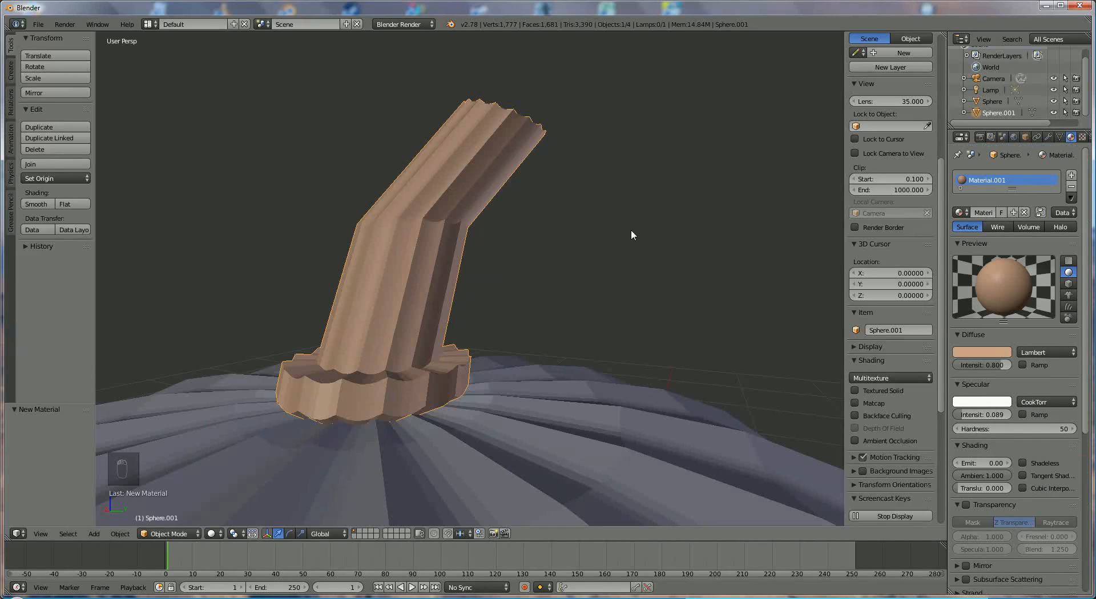
- Give the pumpkin body a new material with an orange diffuse colour and a diffuse intensity of 1.0
{"action": "right_click", "coordinate": [608, 406]}
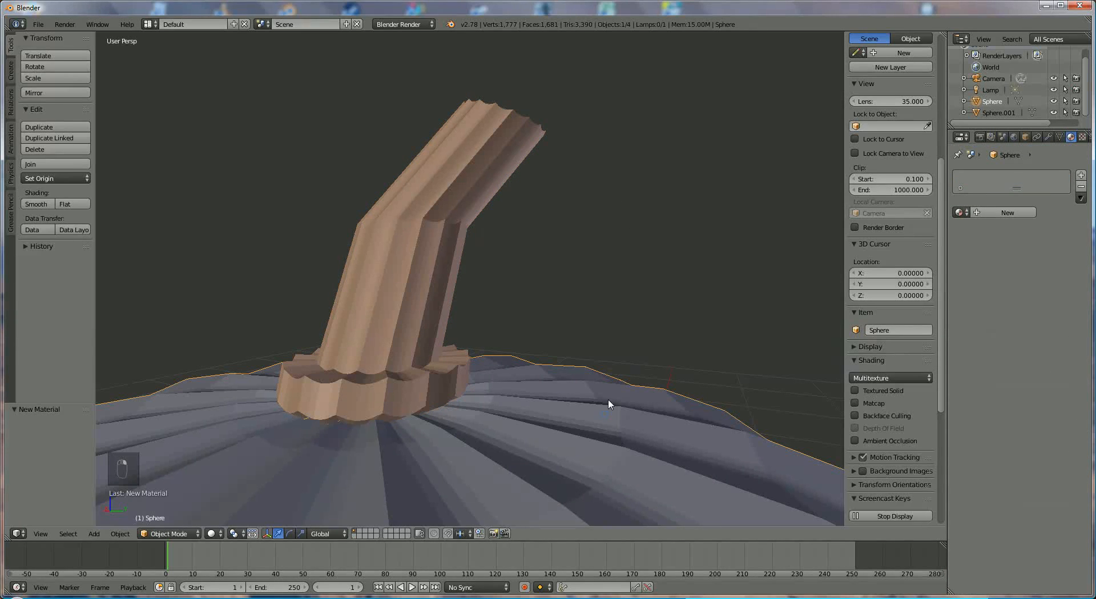
{"action": "left_click", "coordinate": [1007, 213]}
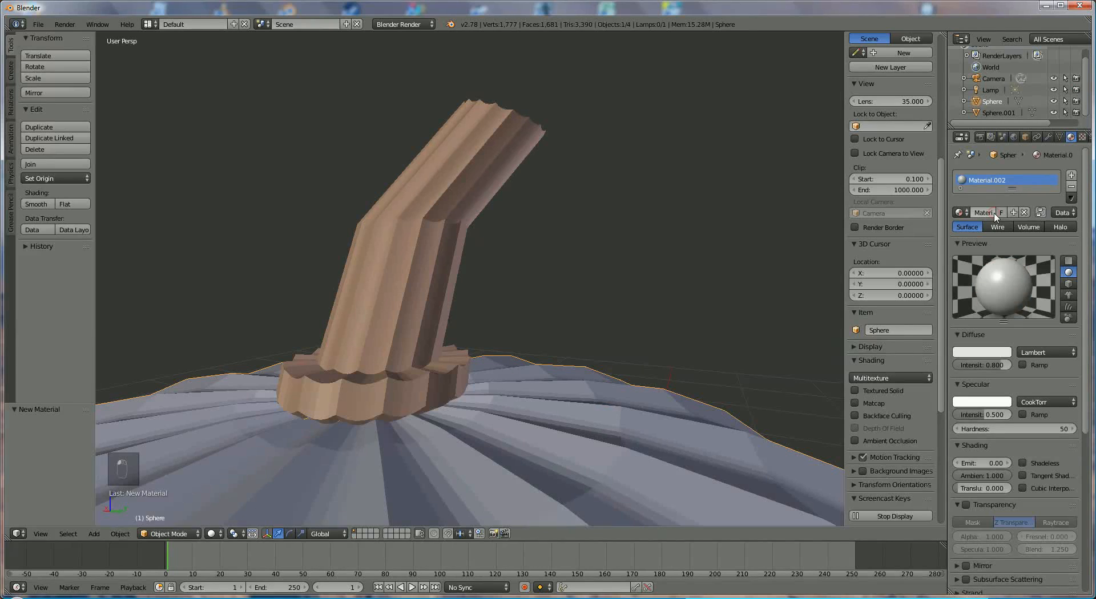
{"action": "left_click", "coordinate": [999, 353]}
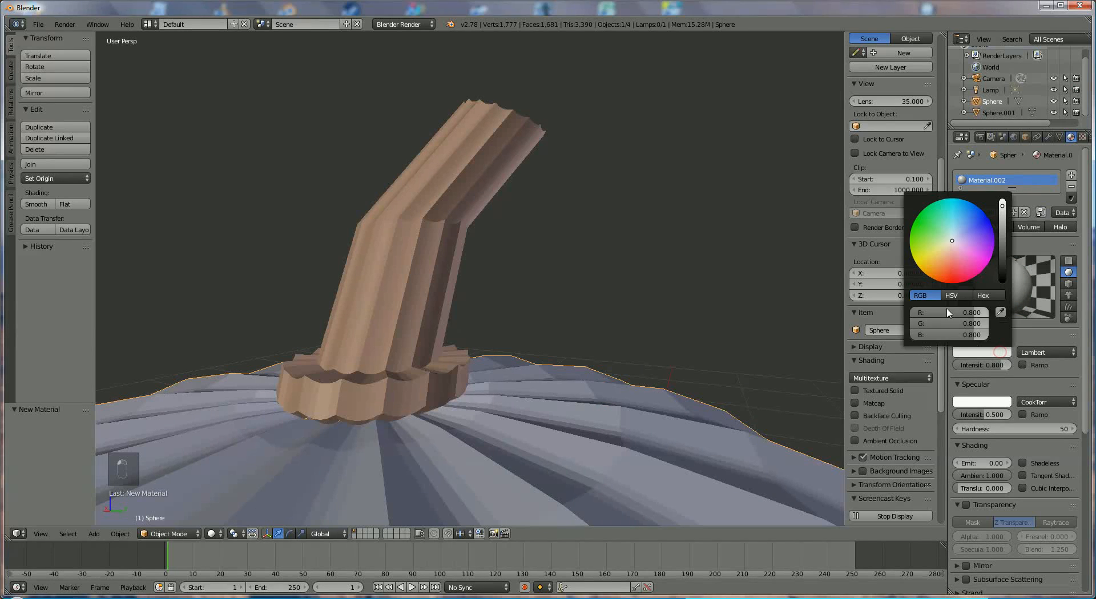
{"action": "left_click", "coordinate": [937, 266]}
{"action": "mouse_move", "coordinate": [998, 366]}
{"action": "left_mouse_down"}
{"action": "mouse_move", "coordinate": [1024, 370]}
{"action": "mouse_move", "coordinate": [1014, 374]}
{"action": "left_mouse_up"}
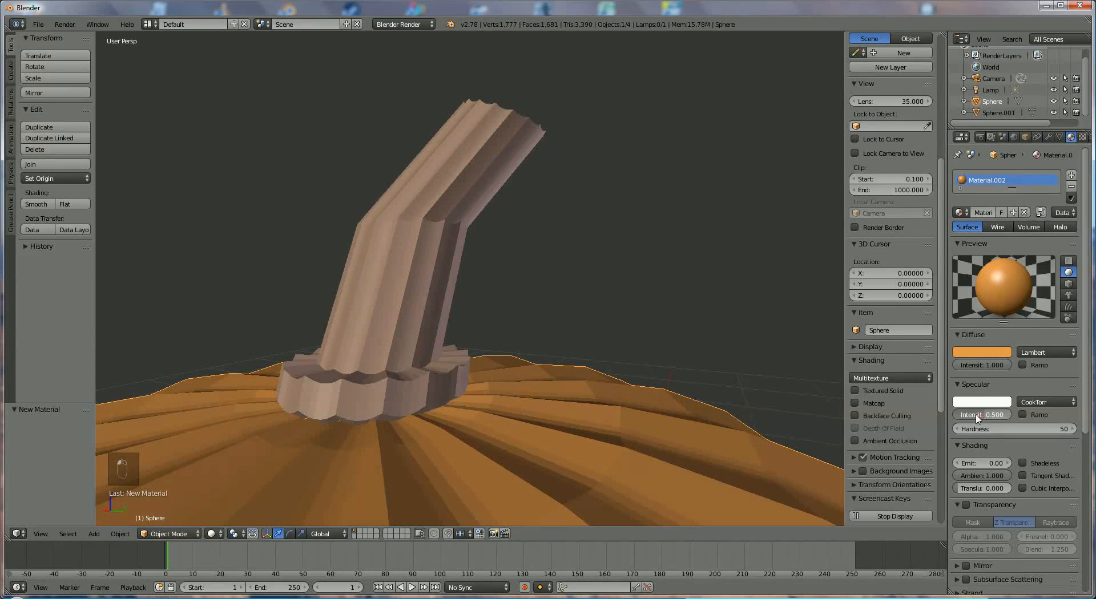
- Lower the pumpkin material's specular intensity to about 0.163 and turn off its shadow receiving and casting
{"action": "left_click_drag", "start_coordinate": [954, 415], "coordinate": [958, 415]}
{"action": "scroll", "coordinate": [1072, 298], "scroll_direction": "down", "scroll_amount": 10}
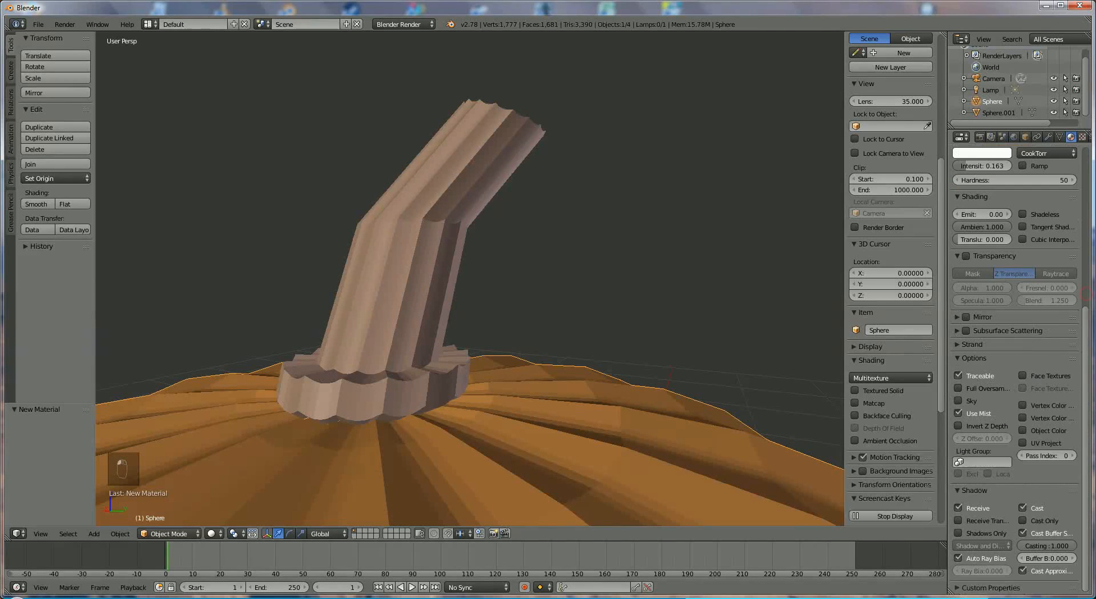
{"action": "left_click", "coordinate": [986, 510]}
{"action": "left_click", "coordinate": [1022, 508]}
{"action": "left_click_drag", "start_coordinate": [1081, 524], "coordinate": [1073, 274]}
{"action": "left_click_drag", "start_coordinate": [1086, 328], "coordinate": [1088, 148]}
{"action": "scroll", "coordinate": [690, 300], "scroll_direction": "down", "scroll_amount": 8}
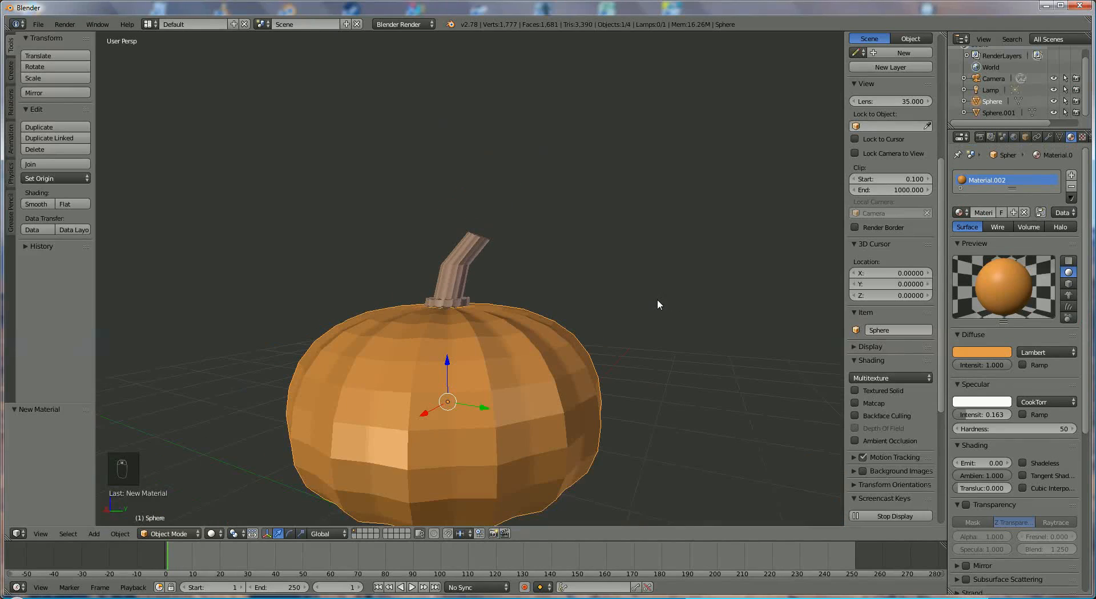
{"action": "middle_click_drag", "start_coordinate": [581, 305], "coordinate": [599, 317]}
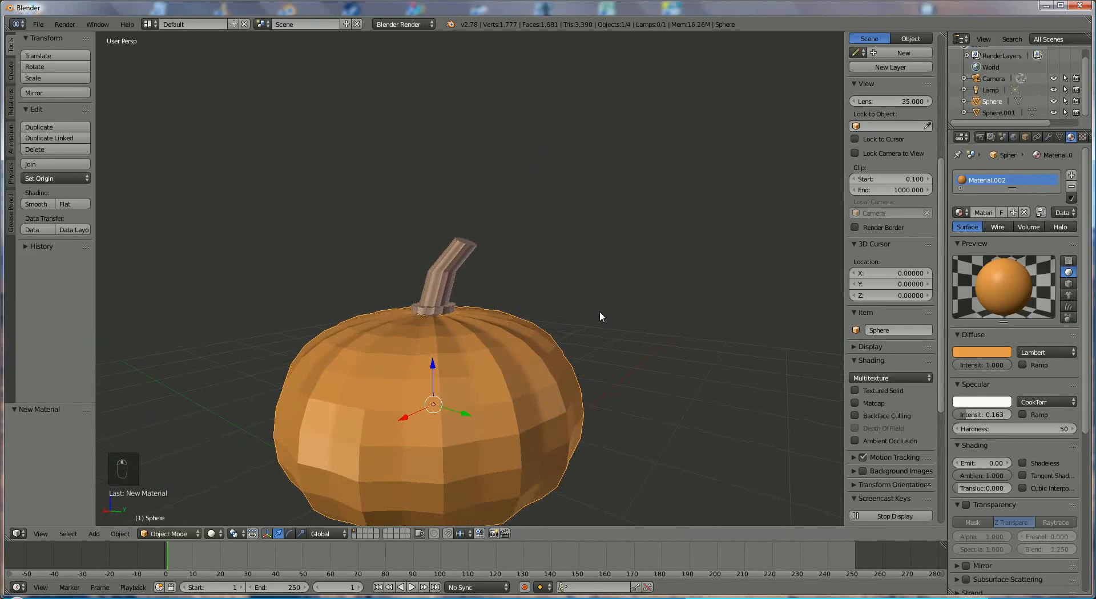
- Add a Subdivision Surface modifier with 2 view subdivisions to the pumpkin body and shade it smooth
{"action": "left_click", "coordinate": [1048, 138]}
{"action": "left_click", "coordinate": [982, 175]}
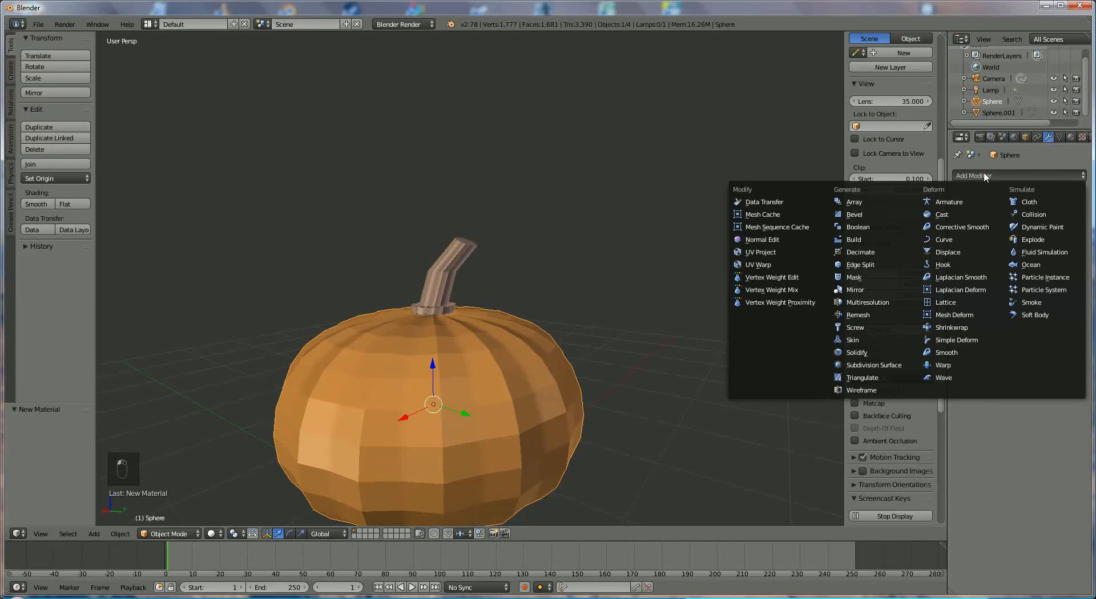
{"action": "left_click", "coordinate": [885, 365]}
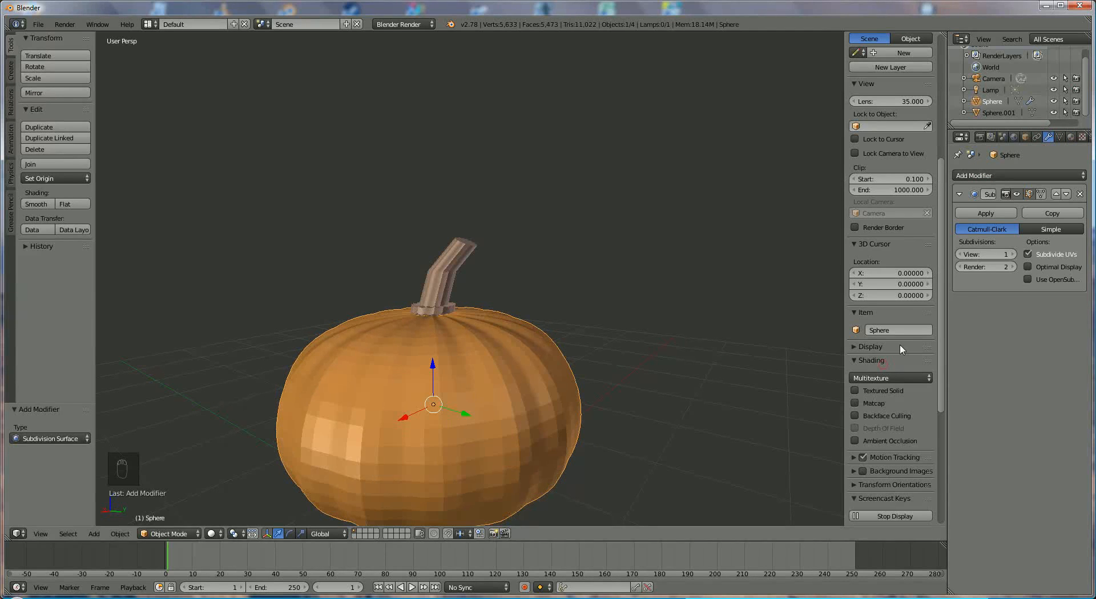
{"action": "left_click", "coordinate": [1012, 254]}
{"action": "left_click", "coordinate": [1012, 267]}
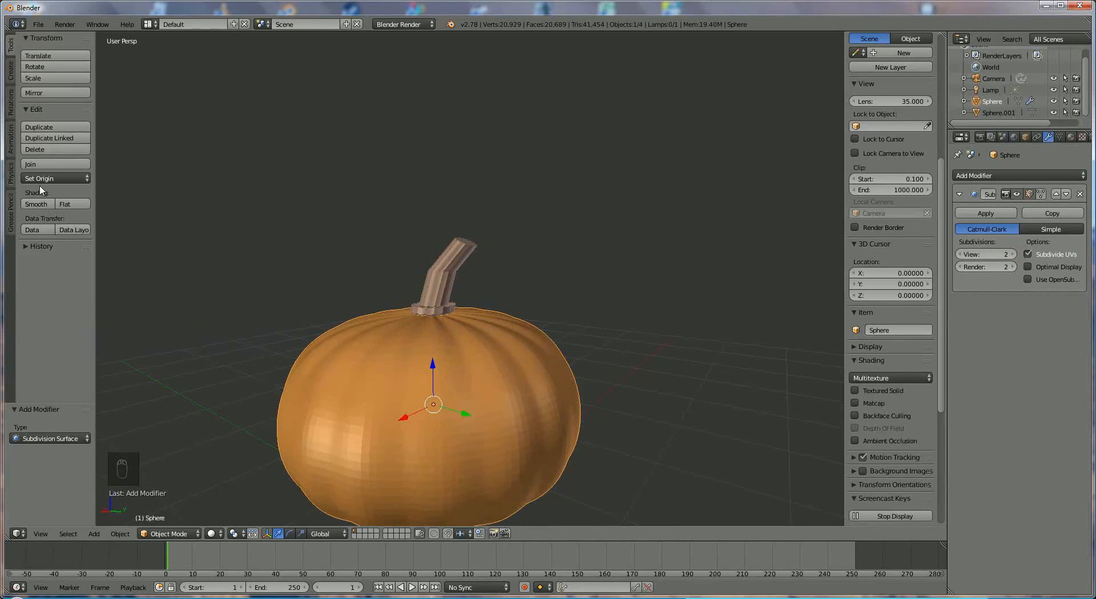
{"action": "left_click", "coordinate": [36, 203]}
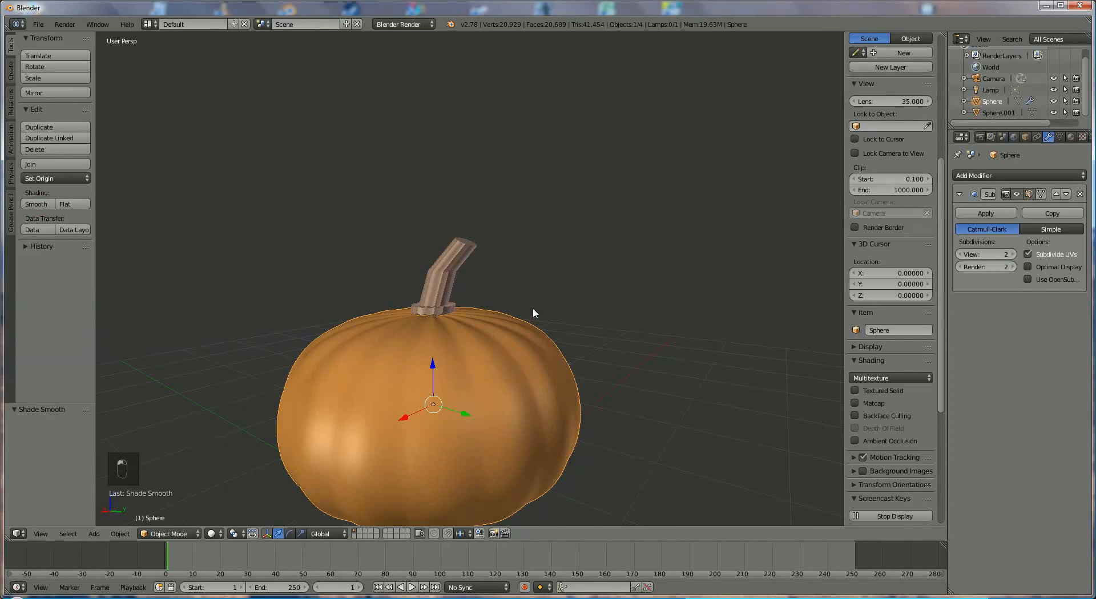
- Add a plane beneath the pumpkin and scale it up by about 3.65, then again by about 4.72
{"action": "middle_click_drag", "start_coordinate": [532, 307], "coordinate": [536, 329]}
{"action": "scroll", "coordinate": [536, 329], "scroll_direction": "down", "scroll_amount": 4}
{"action": "mouse_move", "coordinate": [410, 345]}
{"action": "middle_mouse_down"}
{"action": "mouse_move", "coordinate": [369, 339]}
{"action": "mouse_move", "coordinate": [424, 344]}
{"action": "middle_mouse_up"}
{"action": "scroll", "coordinate": [455, 357], "scroll_direction": "down", "scroll_amount": 2}
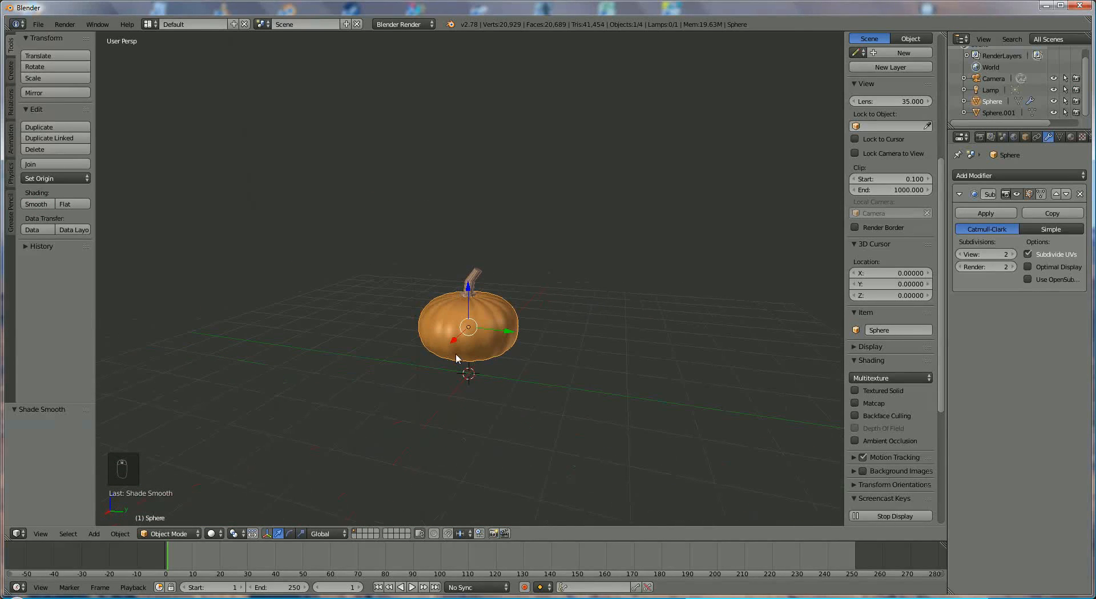
{"action": "left_click", "coordinate": [93, 533]}
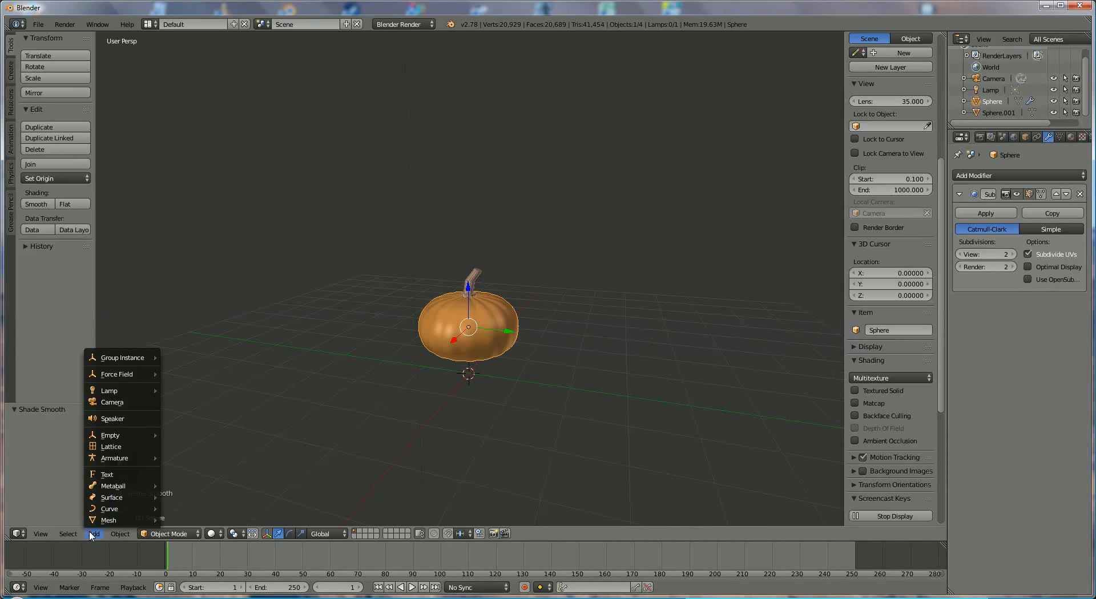
{"action": "mouse_move", "coordinate": [106, 520]}
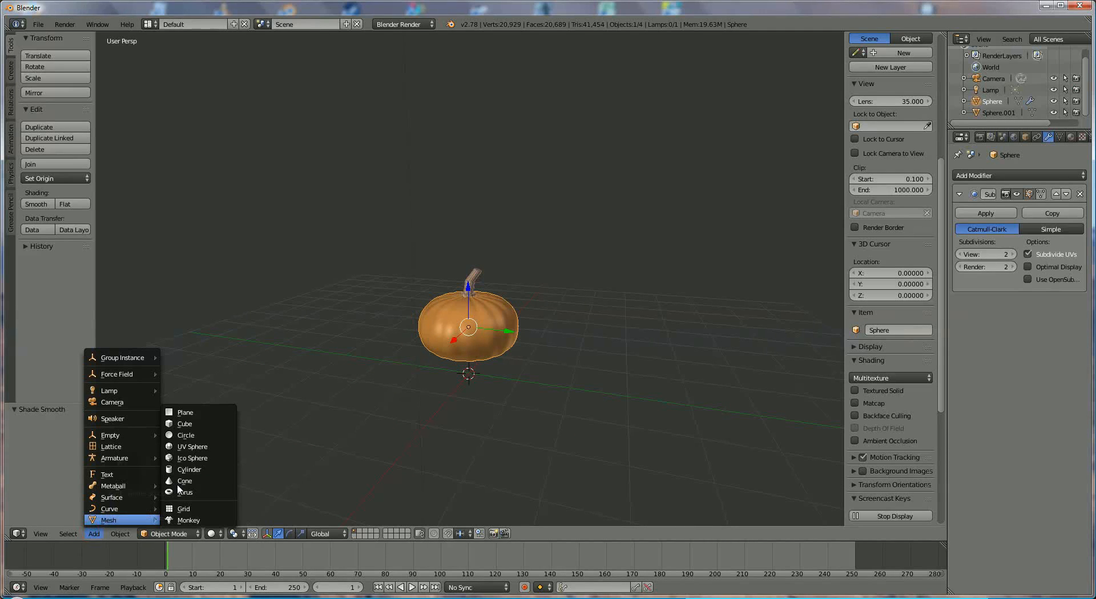
{"action": "left_click", "coordinate": [185, 412]}
{"action": "key", "text": "s"}
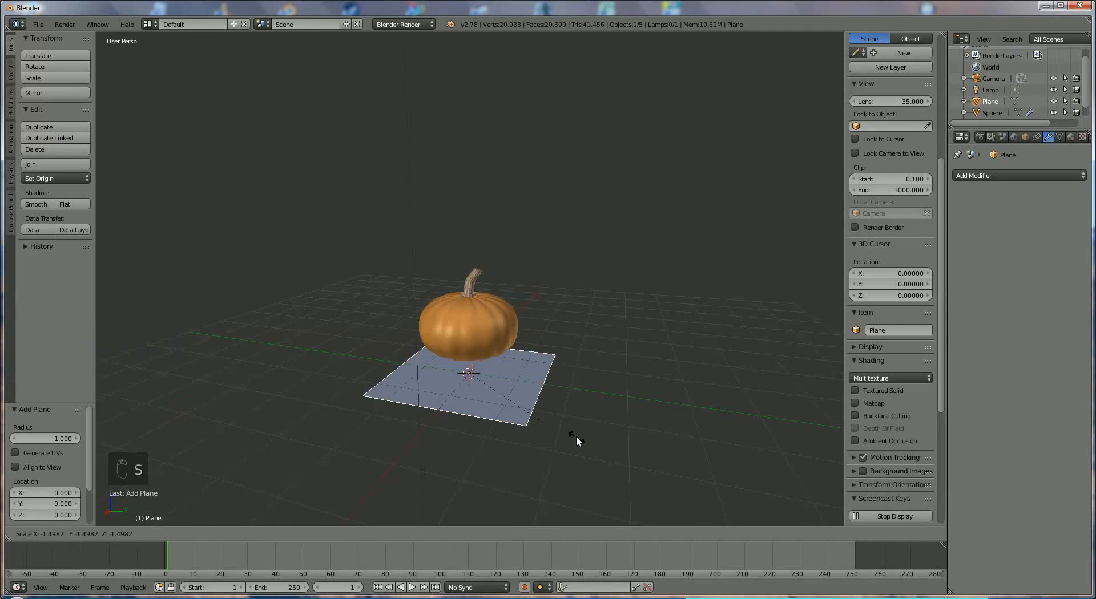
{"action": "left_click", "coordinate": [655, 492]}
{"action": "key", "text": "s"}
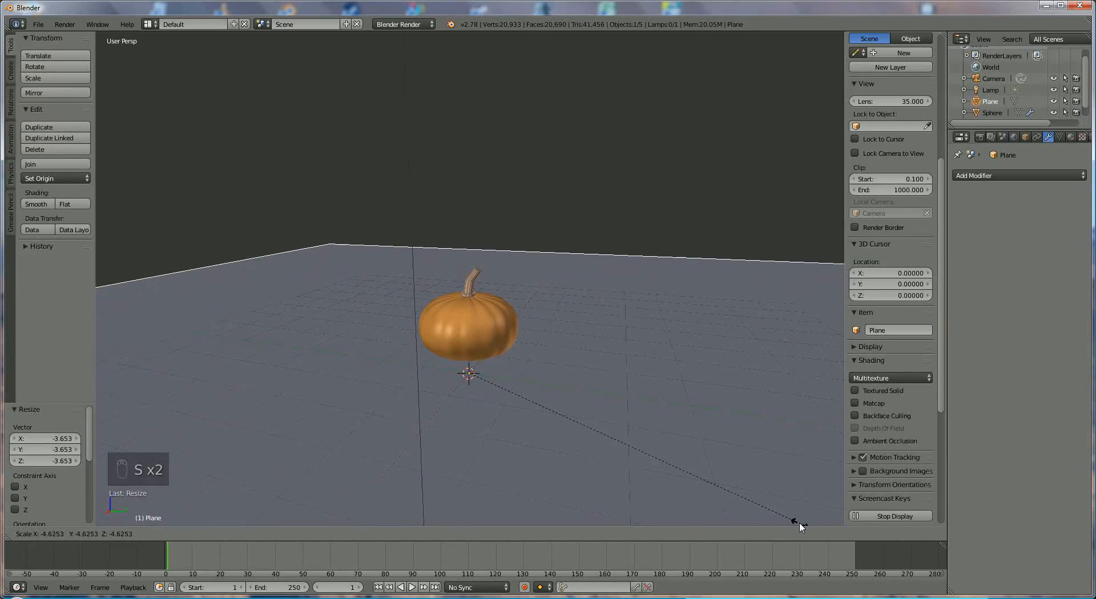
{"action": "left_click", "coordinate": [802, 522]}
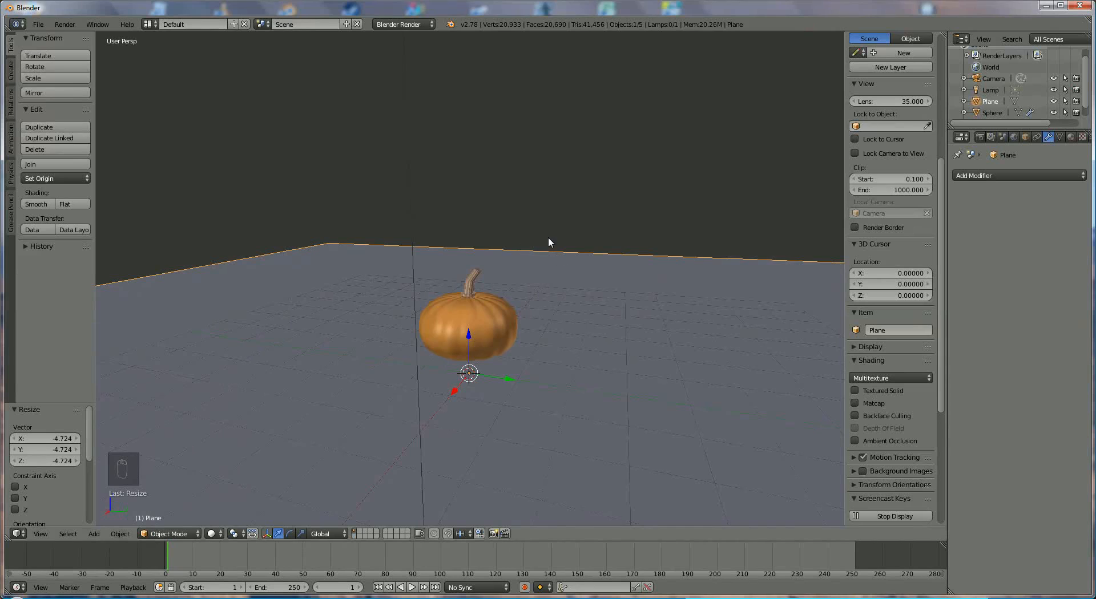
- Raise the ground plane about 0.25 along Z to meet the pumpkin's base
{"action": "middle_click_drag", "start_coordinate": [548, 238], "coordinate": [531, 205]}
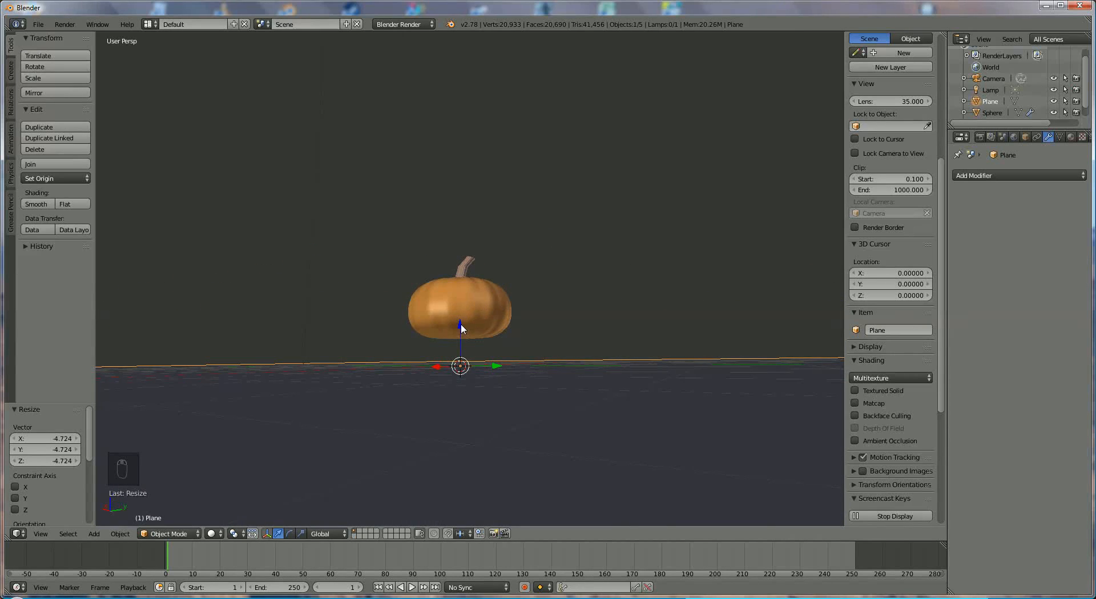
{"action": "left_click_drag", "start_coordinate": [461, 327], "coordinate": [456, 319]}
{"action": "middle_click_drag", "start_coordinate": [313, 254], "coordinate": [358, 300]}
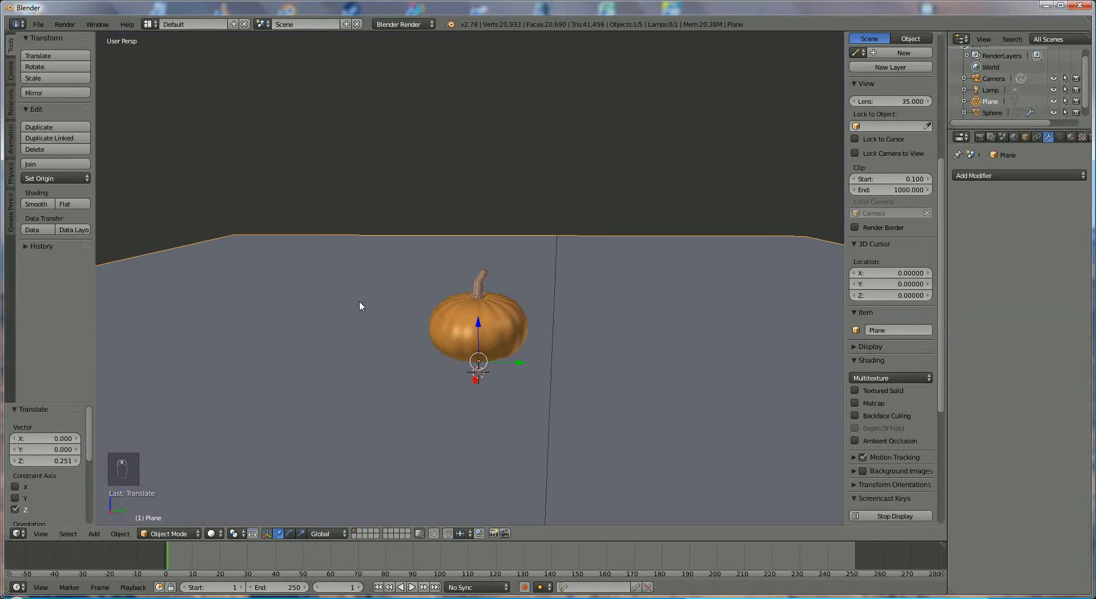
- Rotate the ground plane by about -17.3° in the view and scale it up by about 3.32
{"action": "scroll", "coordinate": [394, 305], "scroll_direction": "down", "scroll_amount": 5}
{"action": "middle_click_drag", "start_coordinate": [406, 264], "coordinate": [355, 253]}
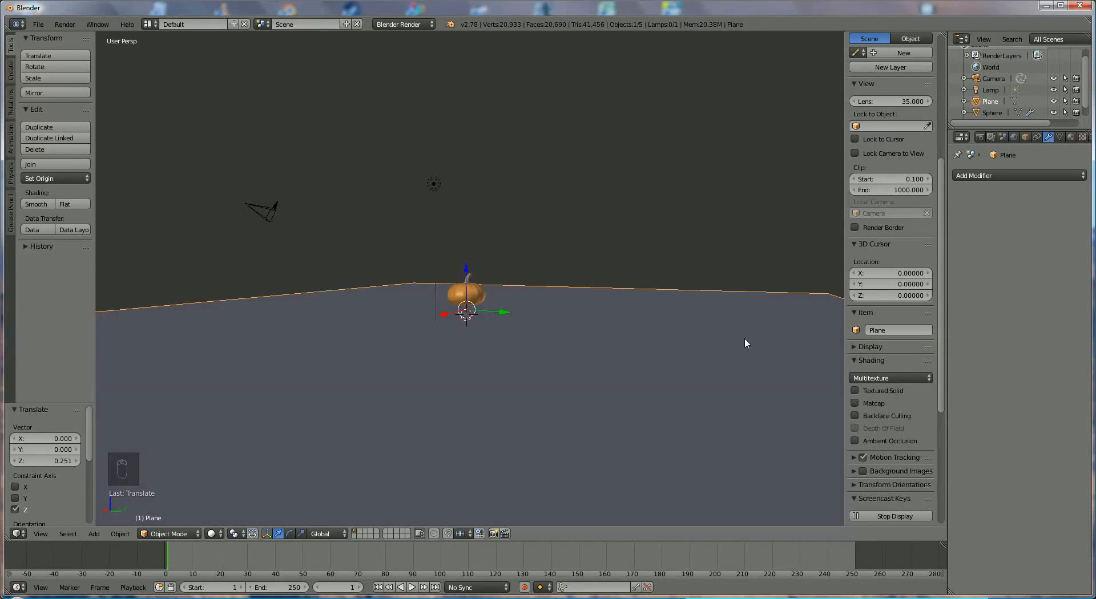
{"action": "key", "text": "r"}
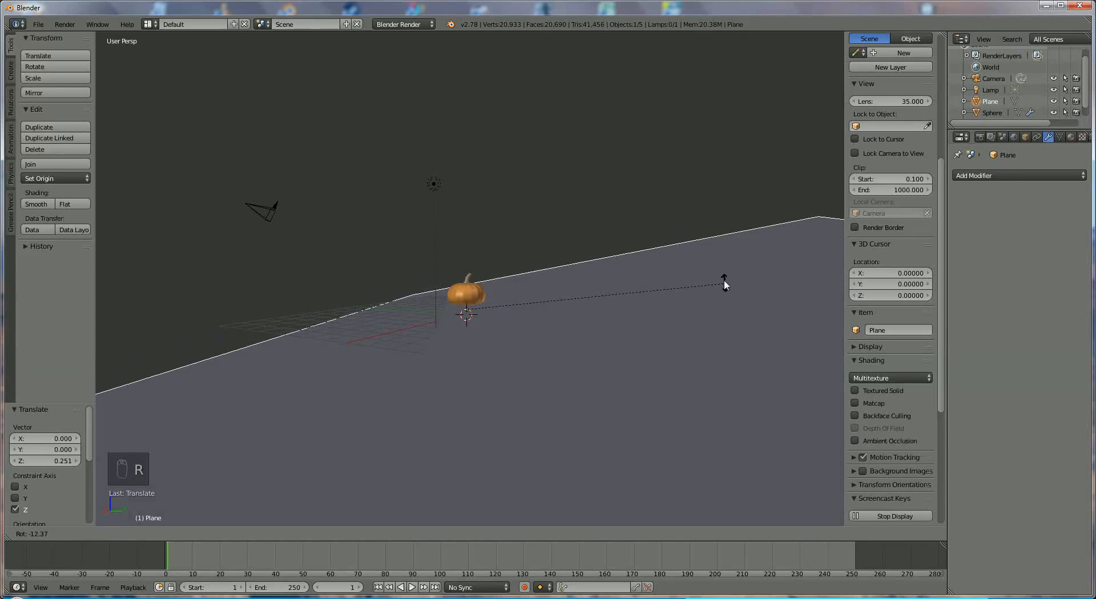
{"action": "left_click", "coordinate": [716, 262]}
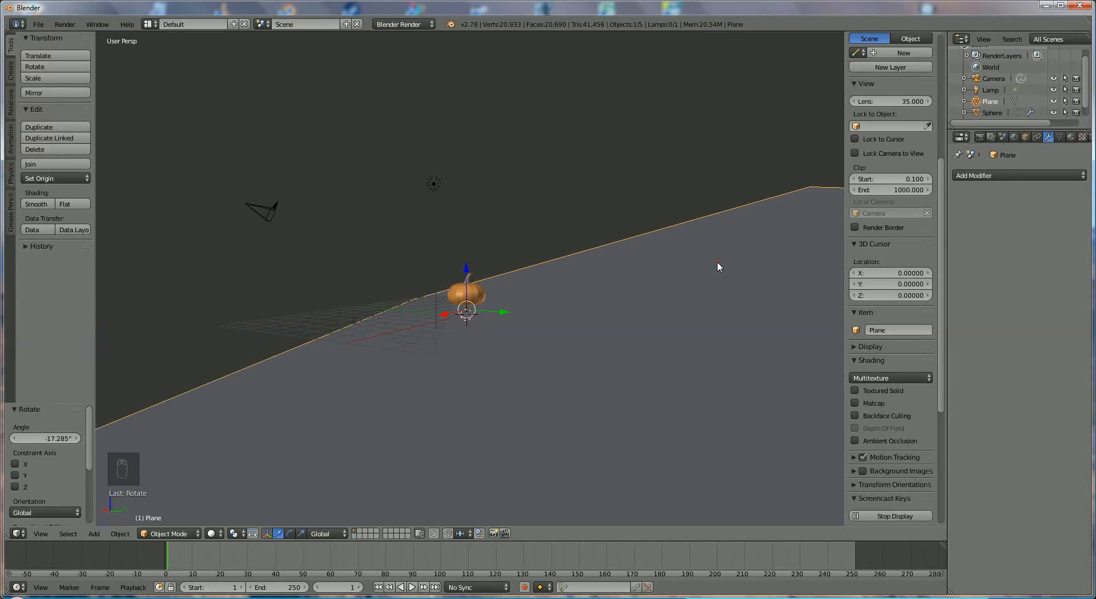
{"action": "middle_click_drag", "start_coordinate": [717, 262], "coordinate": [482, 407]}
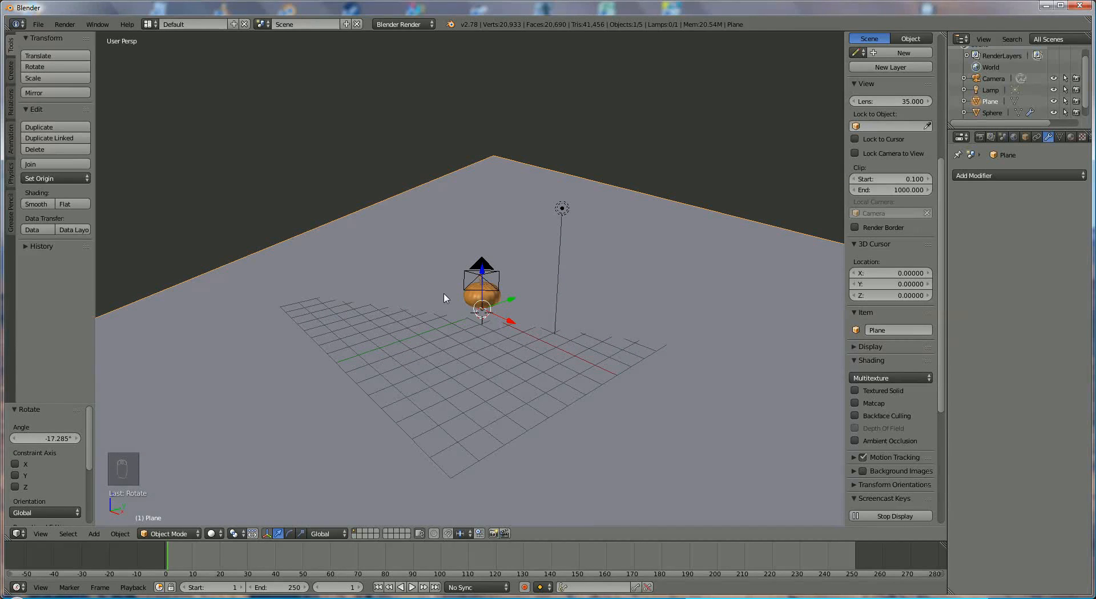
{"action": "key", "text": "s"}
{"action": "left_click", "coordinate": [422, 245]}
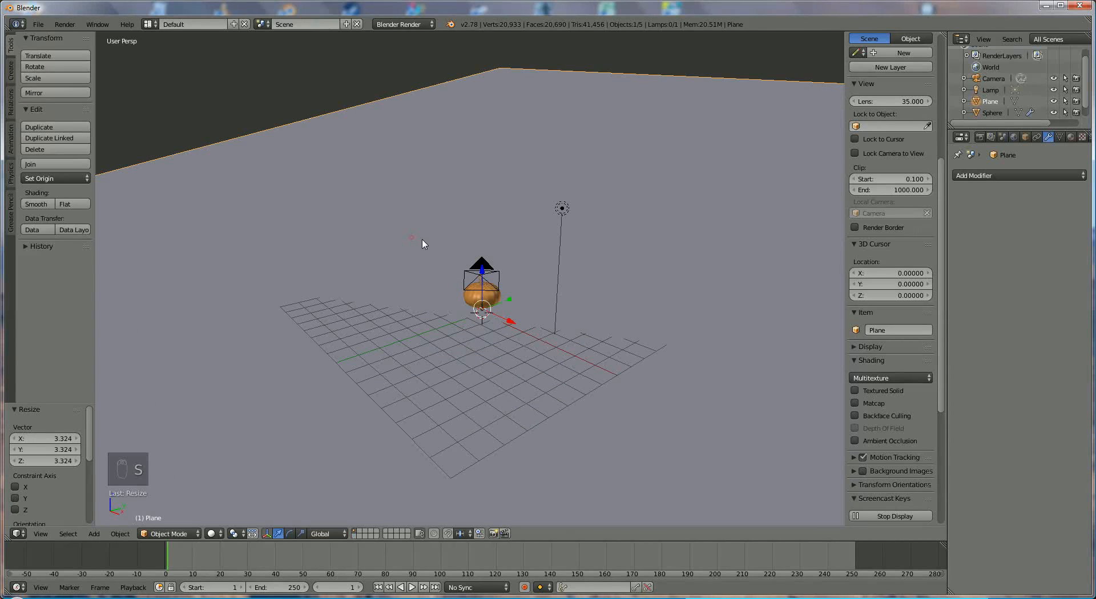
- Give the ground plane a new material with a light green diffuse colour and a diffuse intensity of 1.0
{"action": "left_click", "coordinate": [1071, 139]}
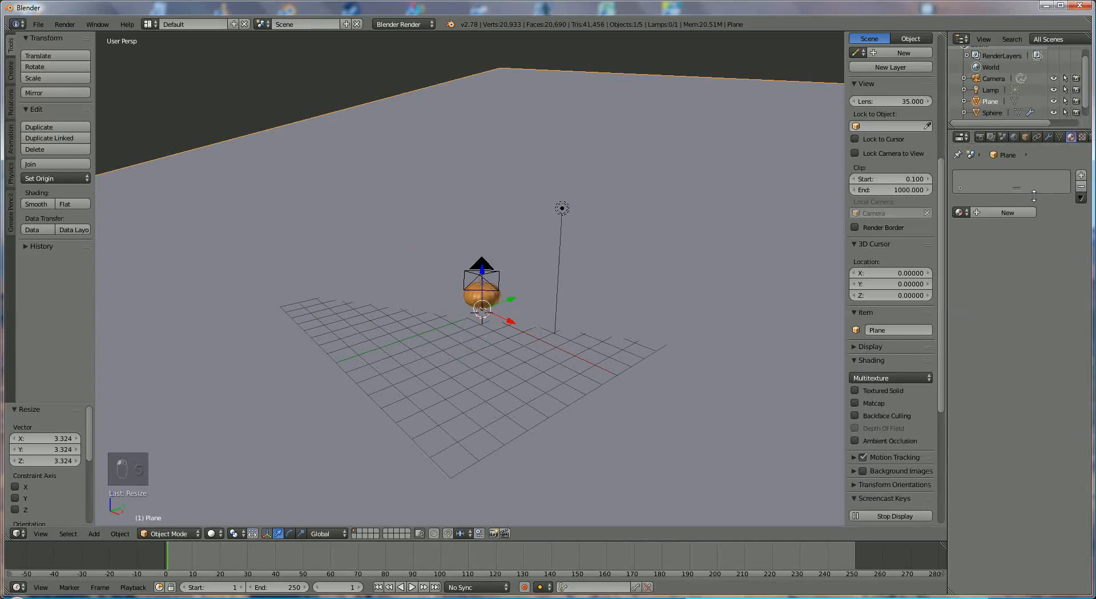
{"action": "left_click", "coordinate": [1002, 213]}
{"action": "left_click", "coordinate": [974, 351]}
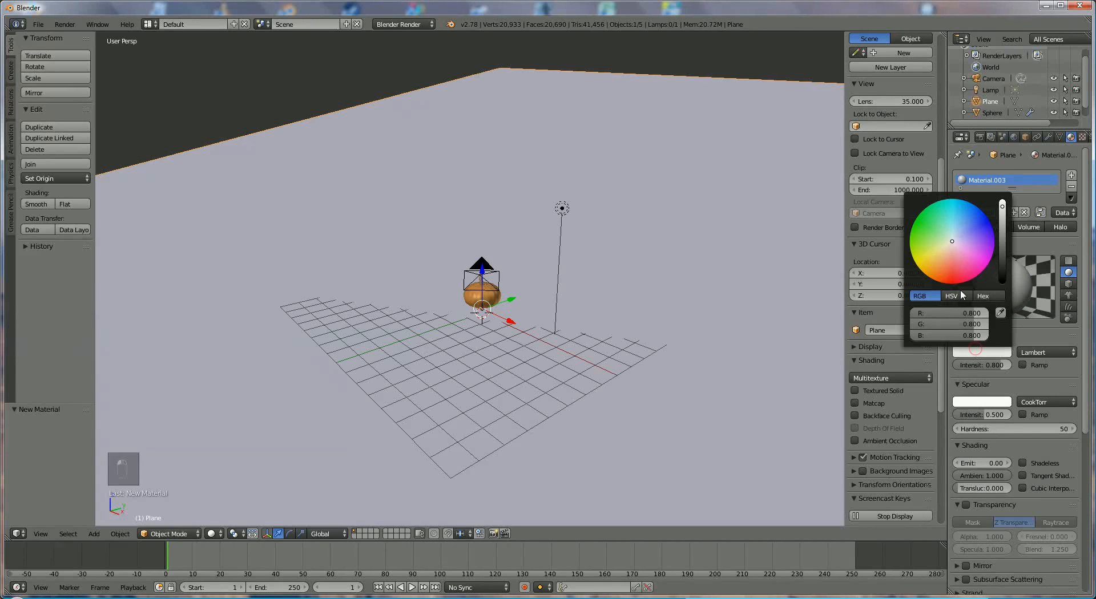
{"action": "left_click", "coordinate": [927, 249]}
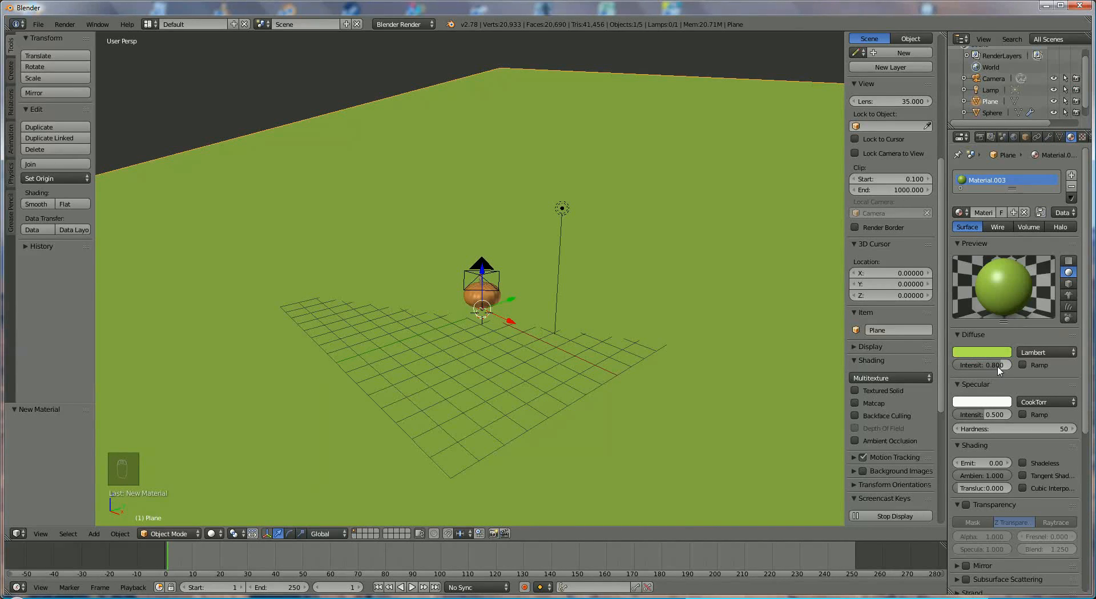
{"action": "left_click_drag", "start_coordinate": [997, 368], "coordinate": [1006, 372]}
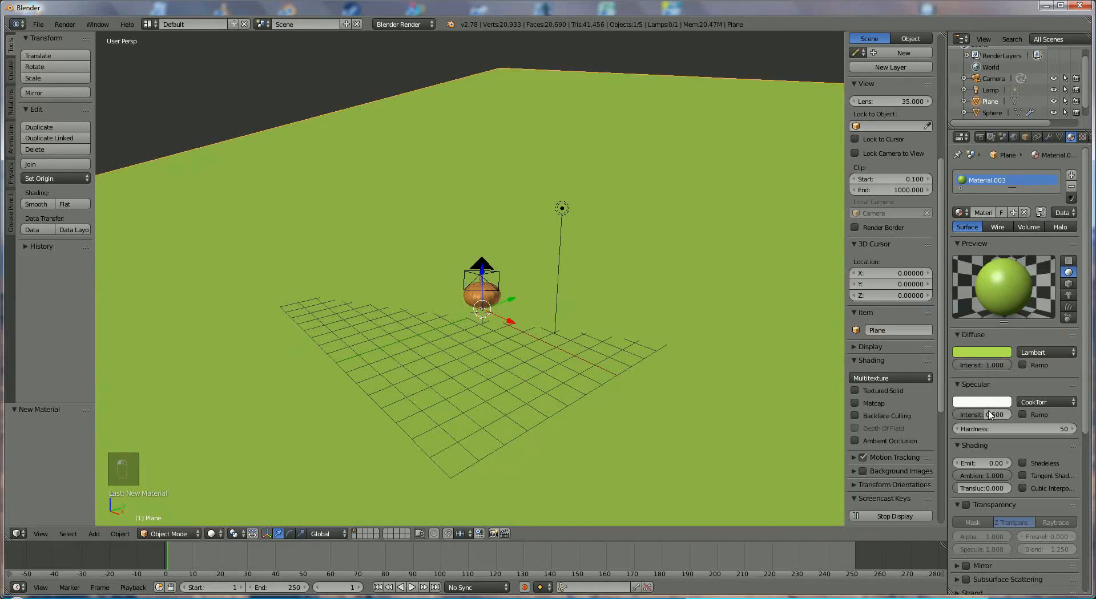
- Set the green material's specular intensity to 0 and turn off its shadow receiving and casting
{"action": "left_click_drag", "start_coordinate": [989, 415], "coordinate": [925, 420]}
{"action": "scroll", "coordinate": [1075, 339], "scroll_direction": "down", "scroll_amount": 10}
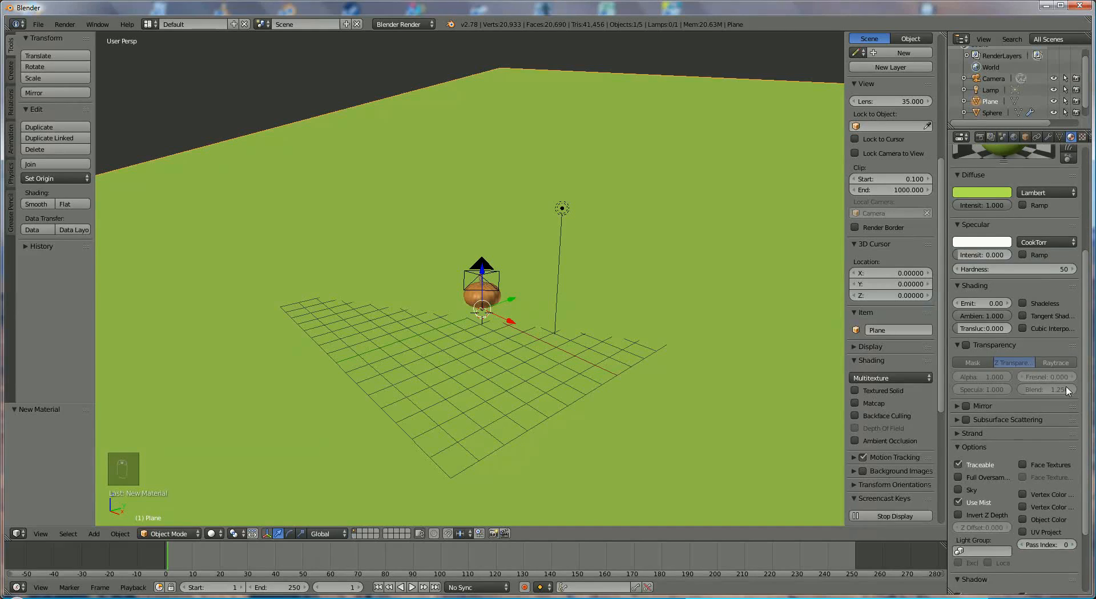
{"action": "left_click", "coordinate": [958, 508]}
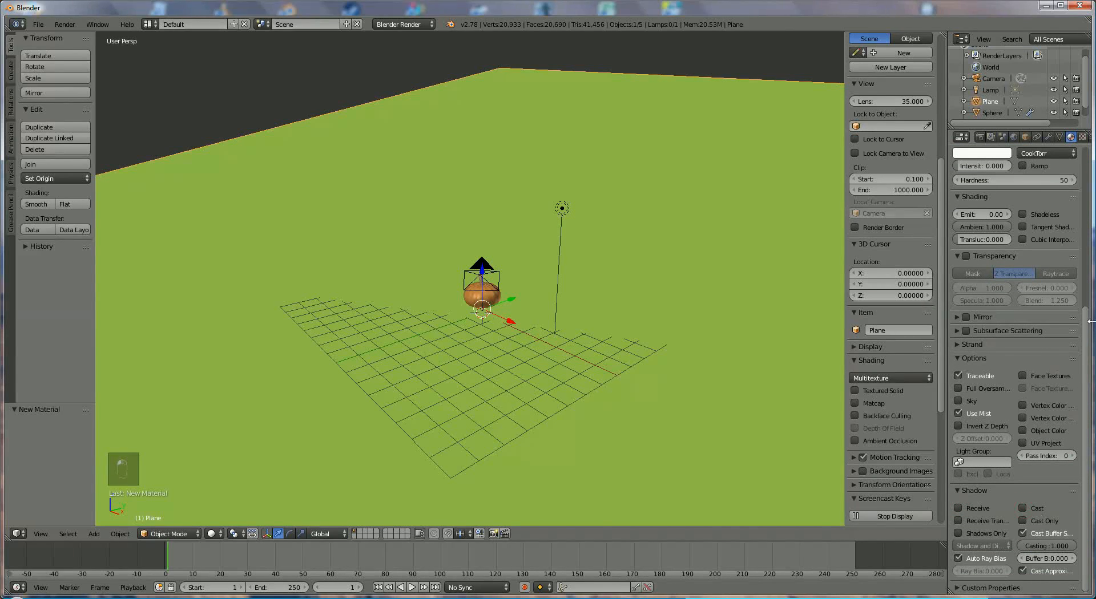
{"action": "left_click_drag", "start_coordinate": [1085, 314], "coordinate": [1084, 171]}
- Move the lamp about -3.33 along Y and lower it about 1.43 along Z
{"action": "middle_click_drag", "start_coordinate": [661, 352], "coordinate": [585, 311]}
{"action": "right_click", "coordinate": [595, 221]}
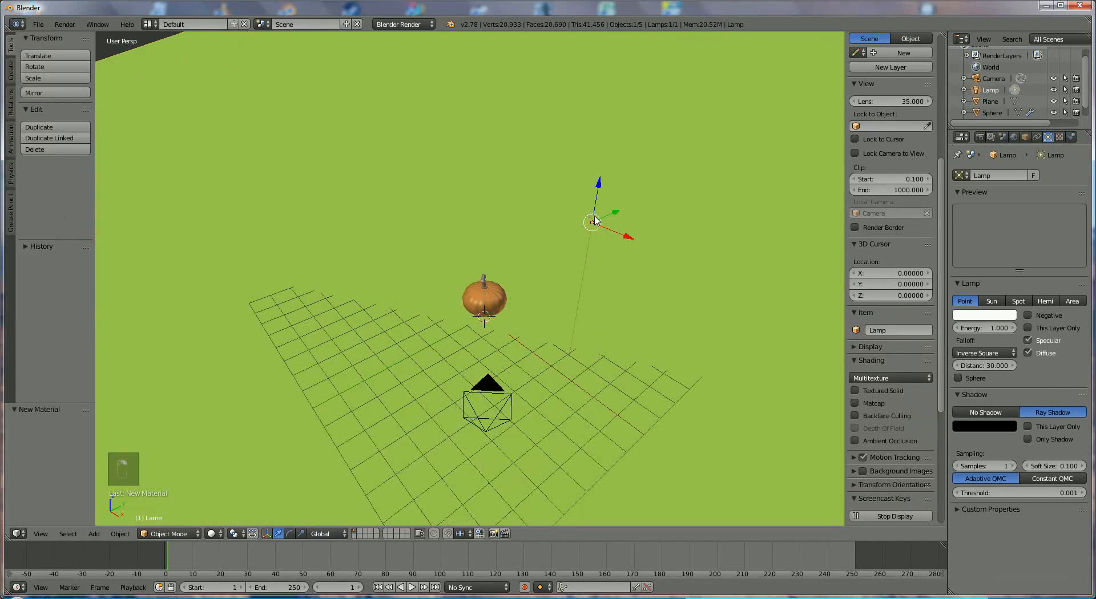
{"action": "middle_click_drag", "start_coordinate": [595, 220], "coordinate": [560, 333]}
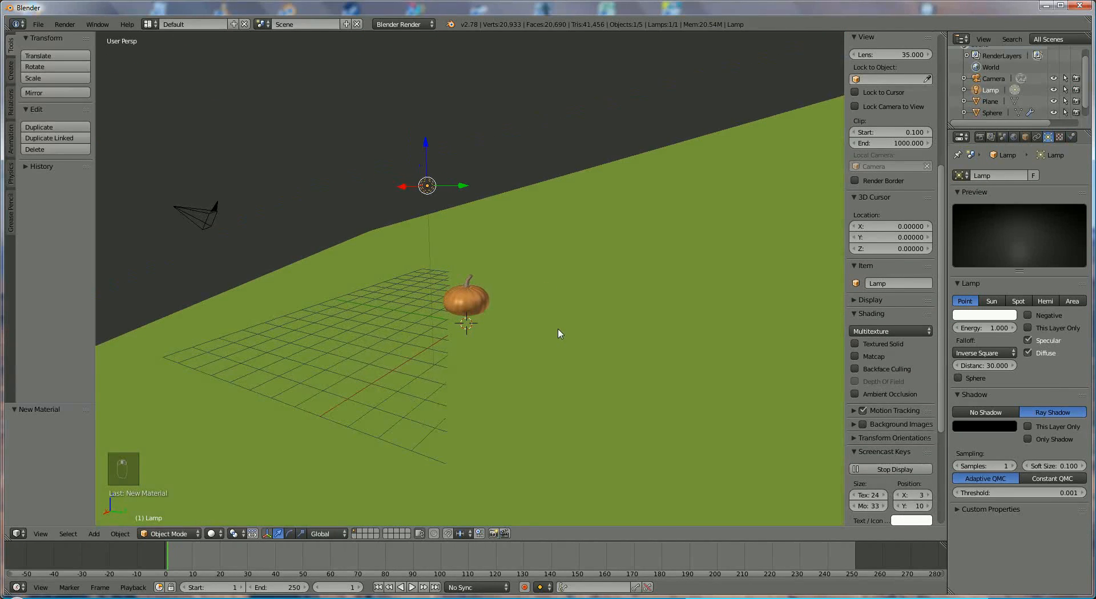
{"action": "left_click_drag", "start_coordinate": [458, 195], "coordinate": [376, 202]}
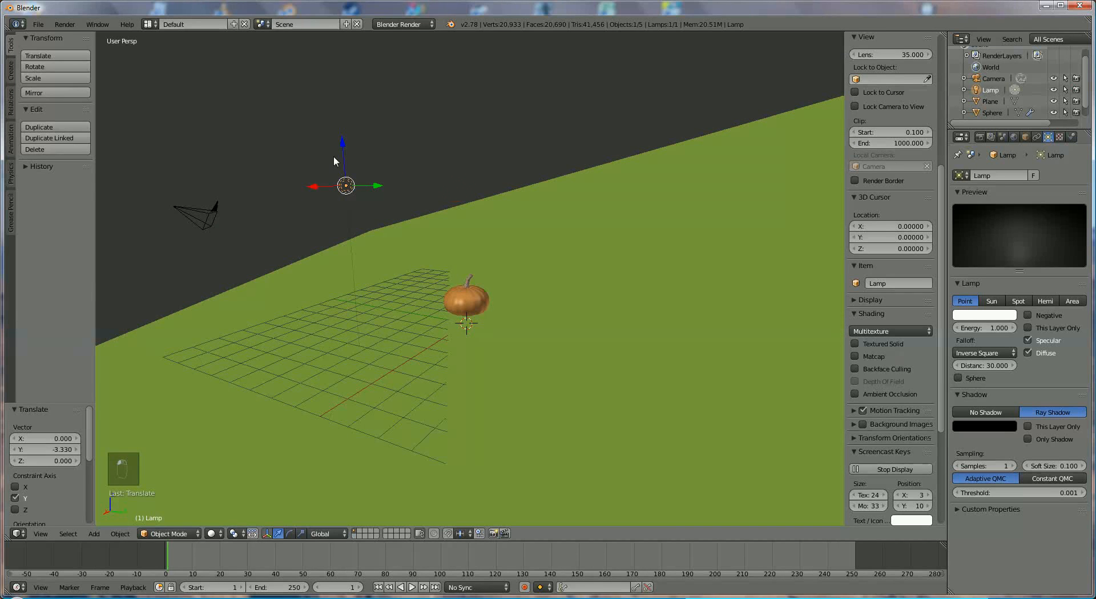
{"action": "left_click_drag", "start_coordinate": [342, 150], "coordinate": [352, 186]}
- Duplicate the lamp to the other side of the pumpkin, offset about -3.24 in X, -2.52 in Y and -0.39 in Z
{"action": "middle_click_drag", "start_coordinate": [348, 318], "coordinate": [464, 326]}
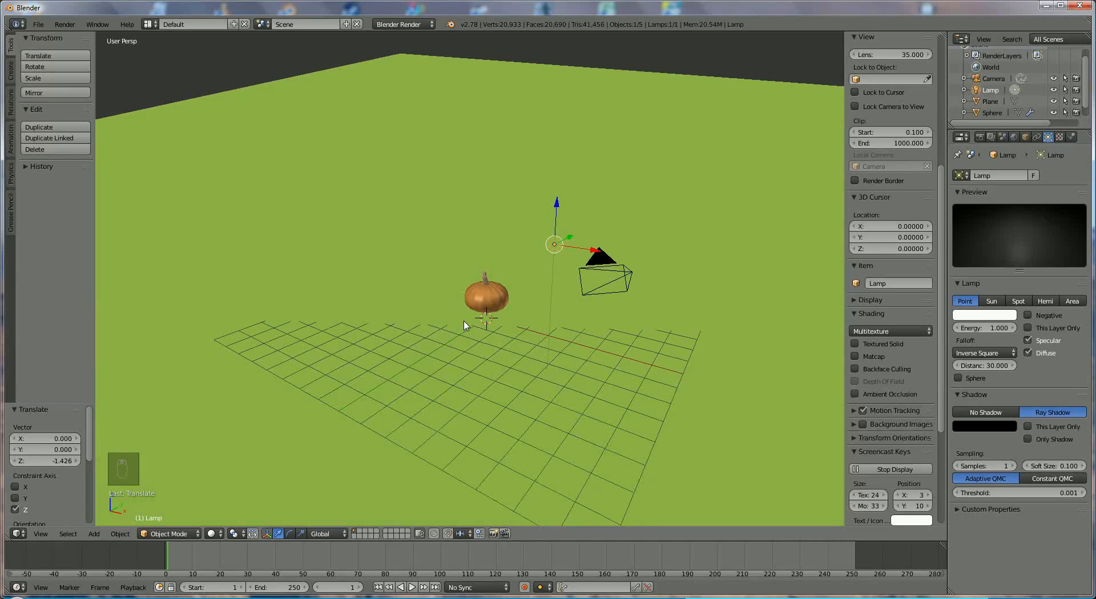
{"action": "key", "text": "shift+d"}
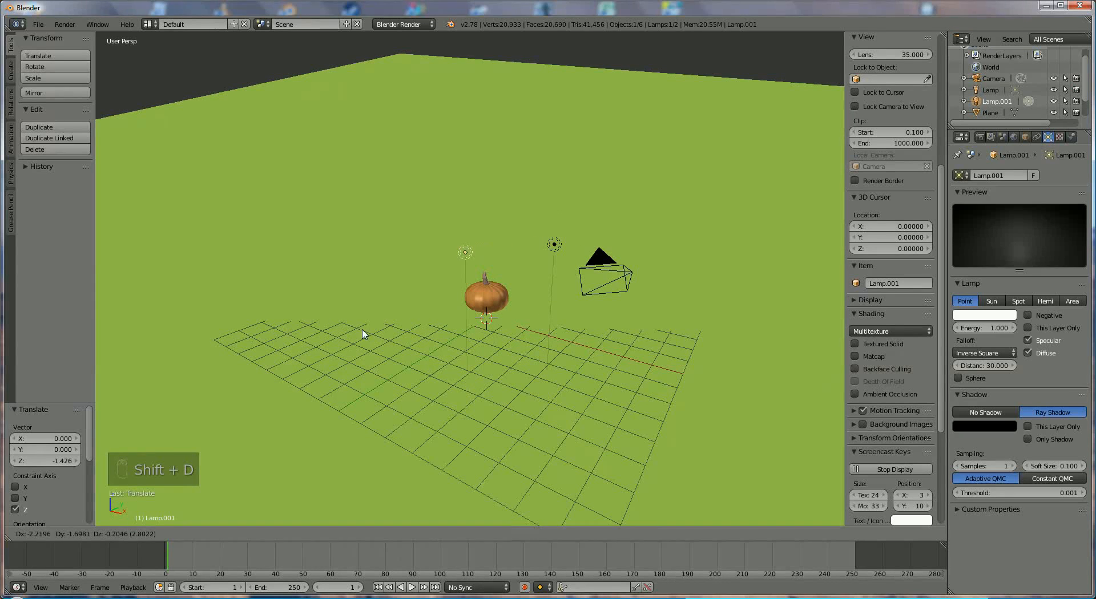
{"action": "left_click", "coordinate": [336, 334]}
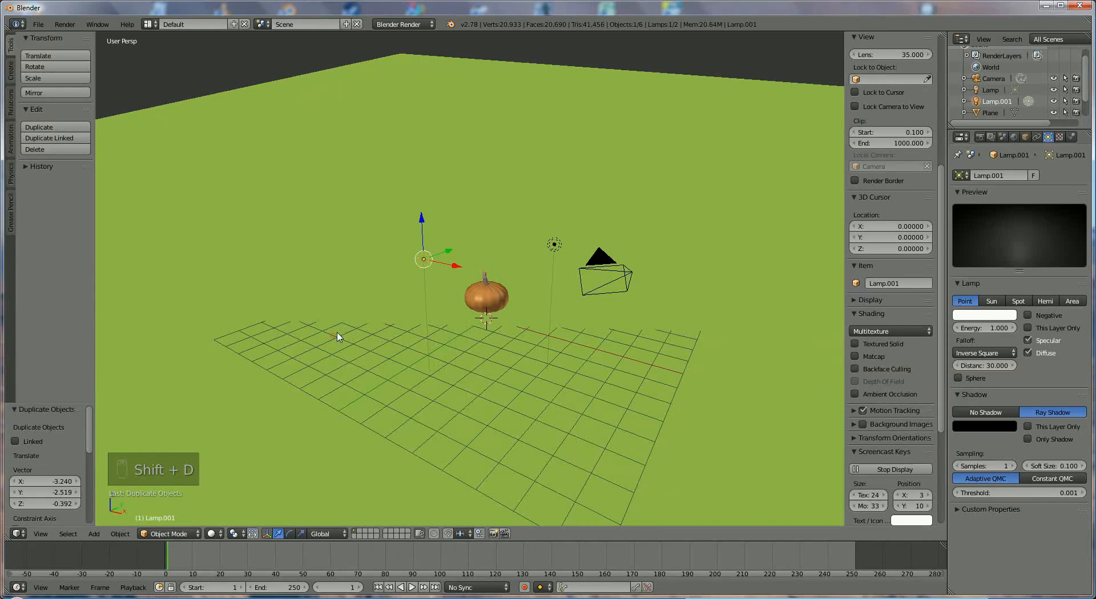
- Shift the original lamp about 0.98 along X and about 0.51 along Y
{"action": "middle_click_drag", "start_coordinate": [334, 335], "coordinate": [482, 385]}
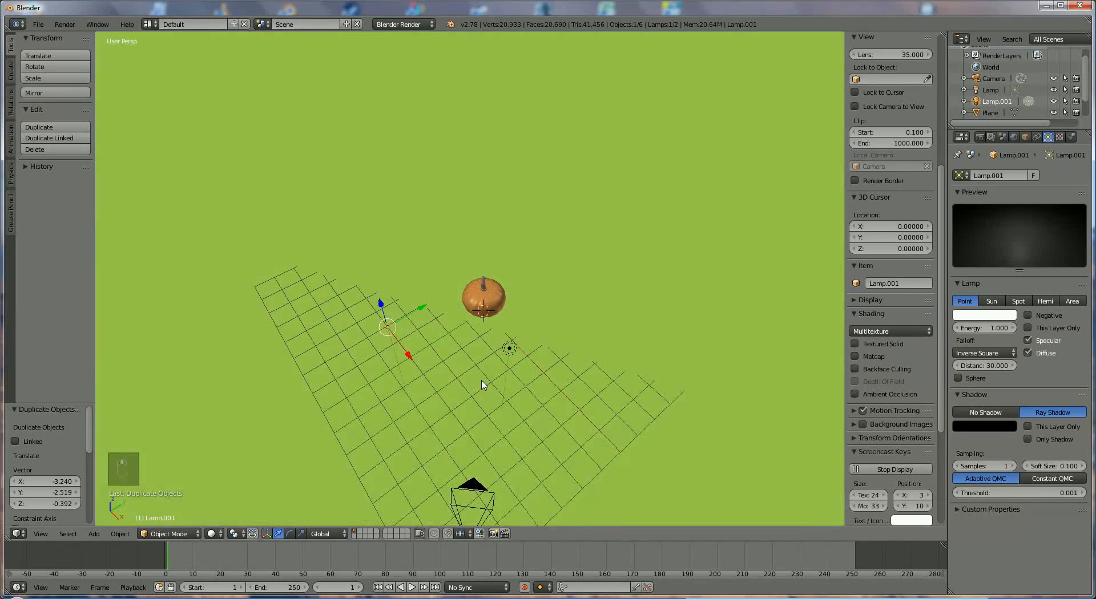
{"action": "right_click", "coordinate": [510, 349]}
{"action": "left_click_drag", "start_coordinate": [541, 331], "coordinate": [585, 383]}
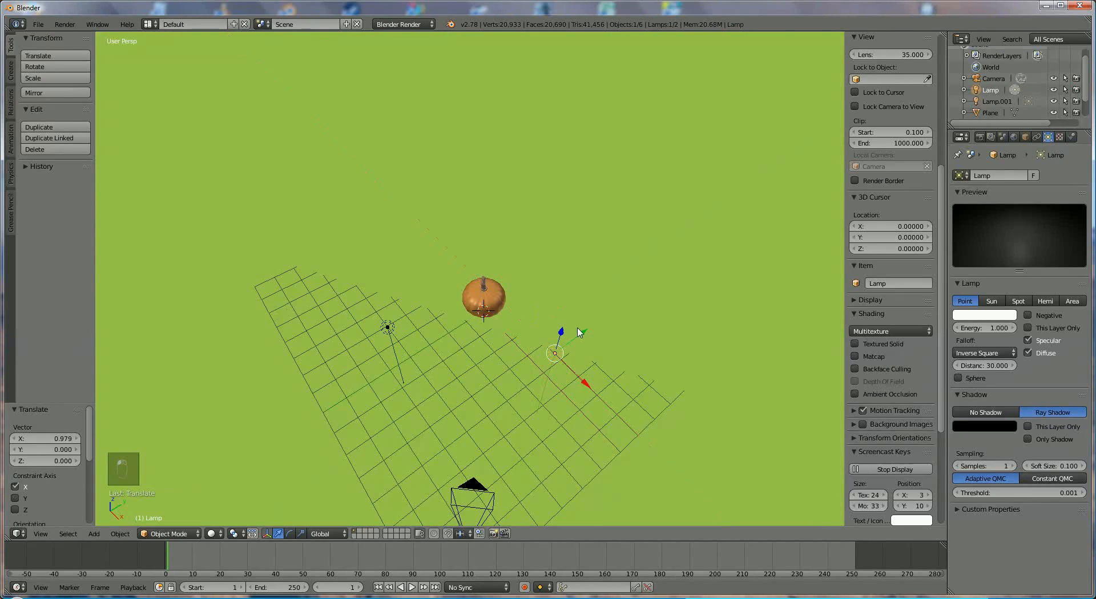
{"action": "left_click_drag", "start_coordinate": [584, 336], "coordinate": [596, 323]}
- Duplicate the original lamp as a third one toward the camera, offset about -0.12 in X, -3.22 in Y and -1.55 in Z
{"action": "key", "text": "shift+d"}
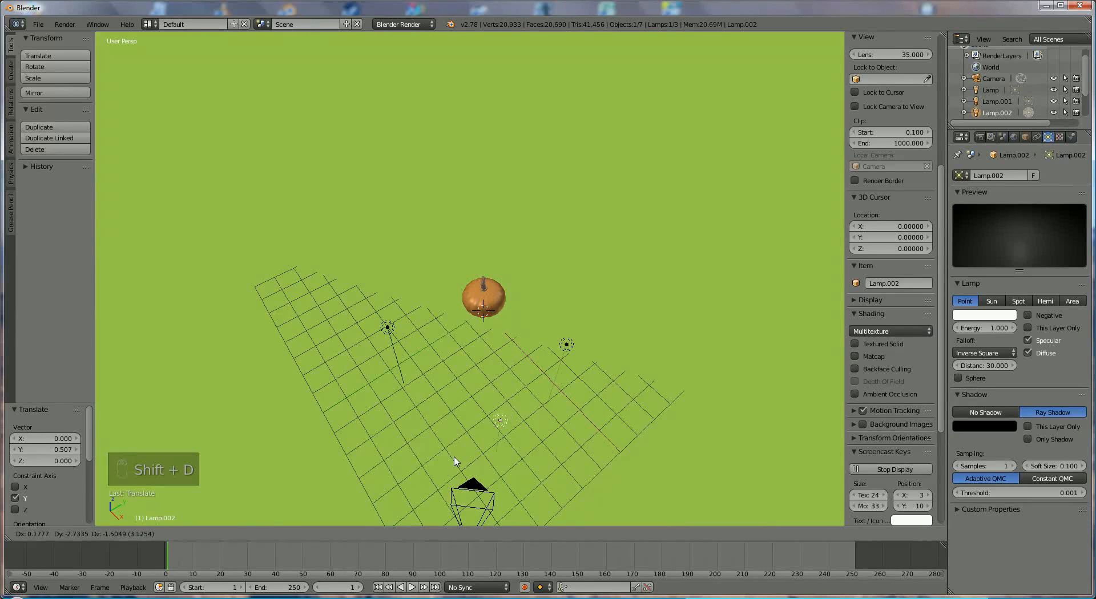
{"action": "left_click", "coordinate": [443, 462]}
{"action": "middle_click_drag", "start_coordinate": [519, 388], "coordinate": [515, 260]}
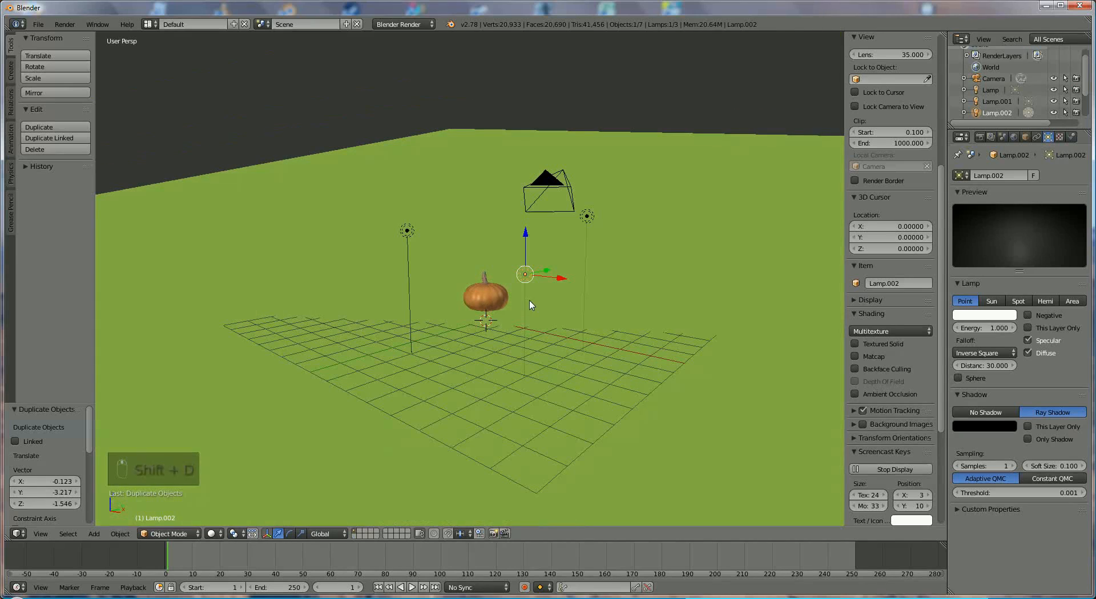
- Lower the third lamp to near grid level in front of the pumpkin and shift it about -0.52 along X
{"action": "left_click_drag", "start_coordinate": [521, 238], "coordinate": [525, 329]}
{"action": "middle_click_drag", "start_coordinate": [526, 329], "coordinate": [514, 289]}
{"action": "left_click_drag", "start_coordinate": [510, 287], "coordinate": [511, 291]}
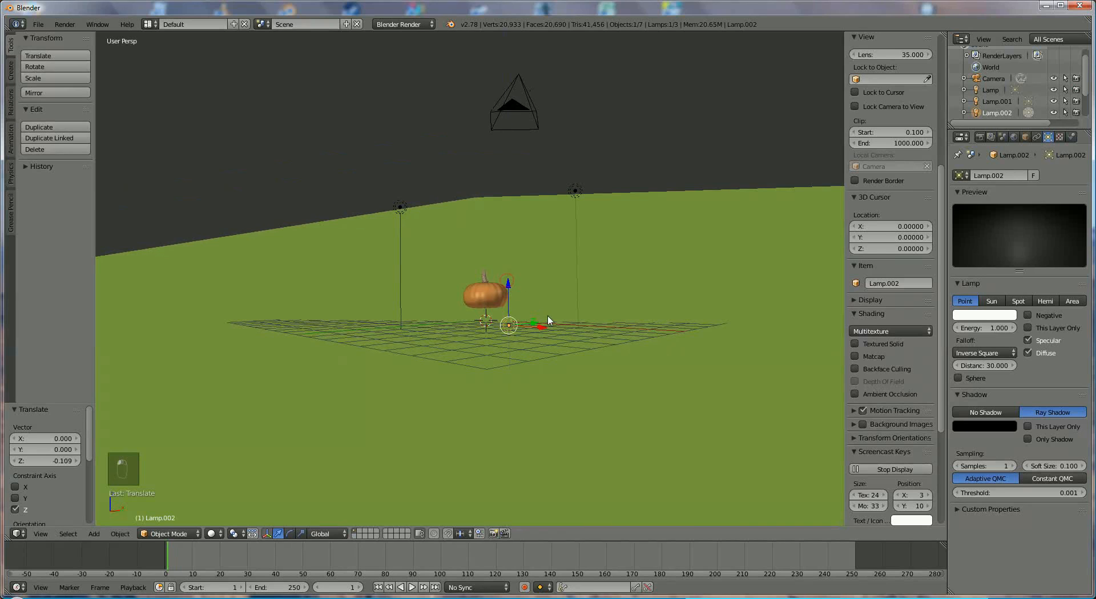
{"action": "left_click_drag", "start_coordinate": [544, 329], "coordinate": [531, 326]}
{"action": "middle_click_drag", "start_coordinate": [517, 138], "coordinate": [512, 206]}
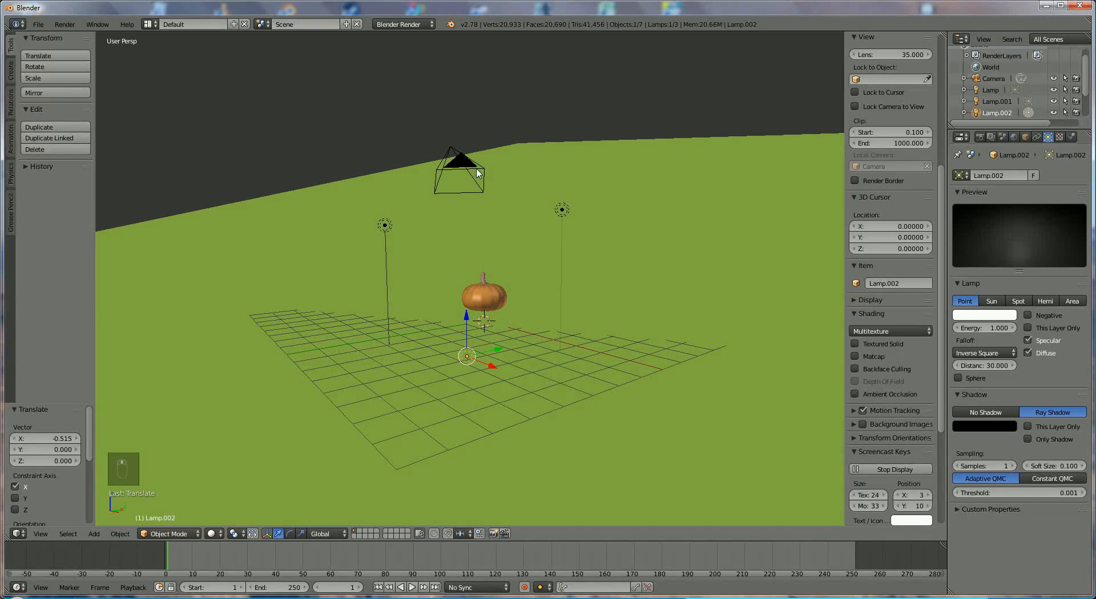
- Lock the camera to the view, frame the whole pumpkin with its stem in the camera shot, and unlock the camera
{"action": "right_click", "coordinate": [451, 149]}
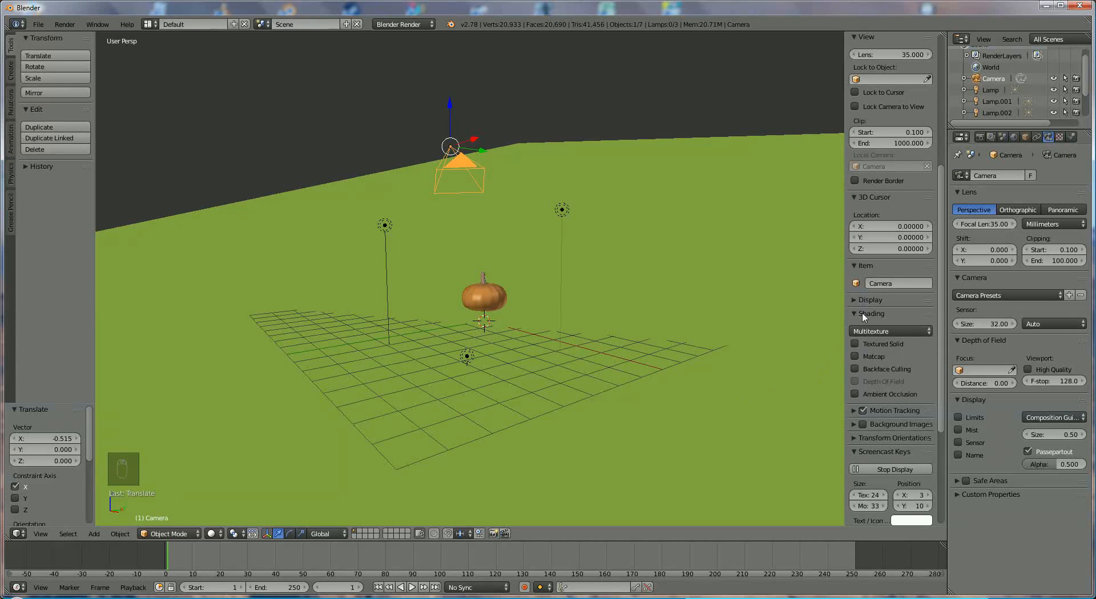
{"action": "scroll", "coordinate": [863, 209], "scroll_direction": "up", "scroll_amount": 3}
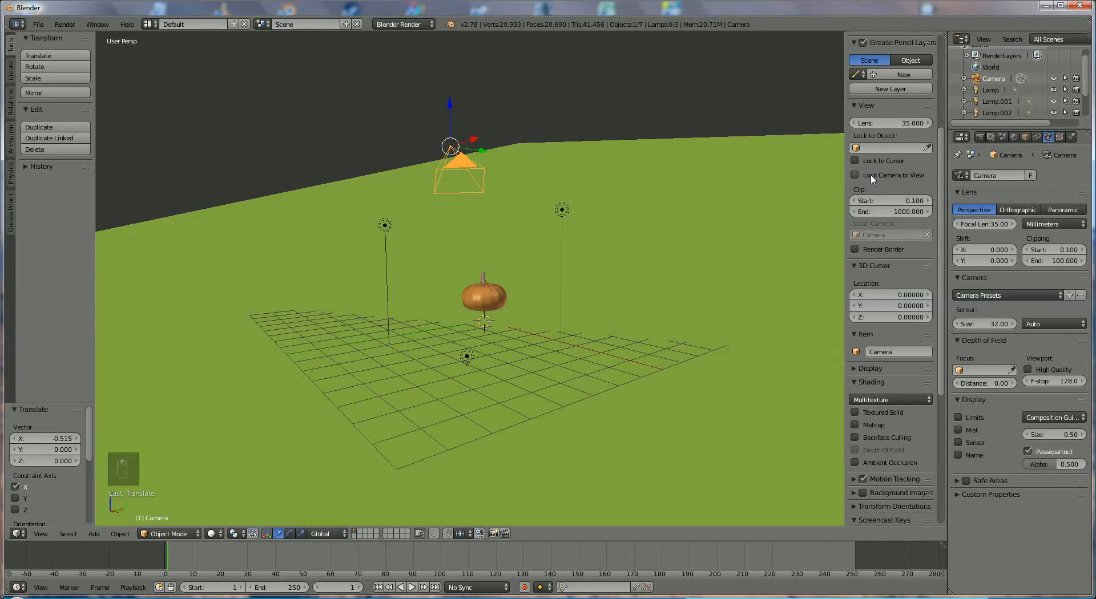
{"action": "left_click", "coordinate": [855, 175]}
{"action": "key", "text": "KP_0"}
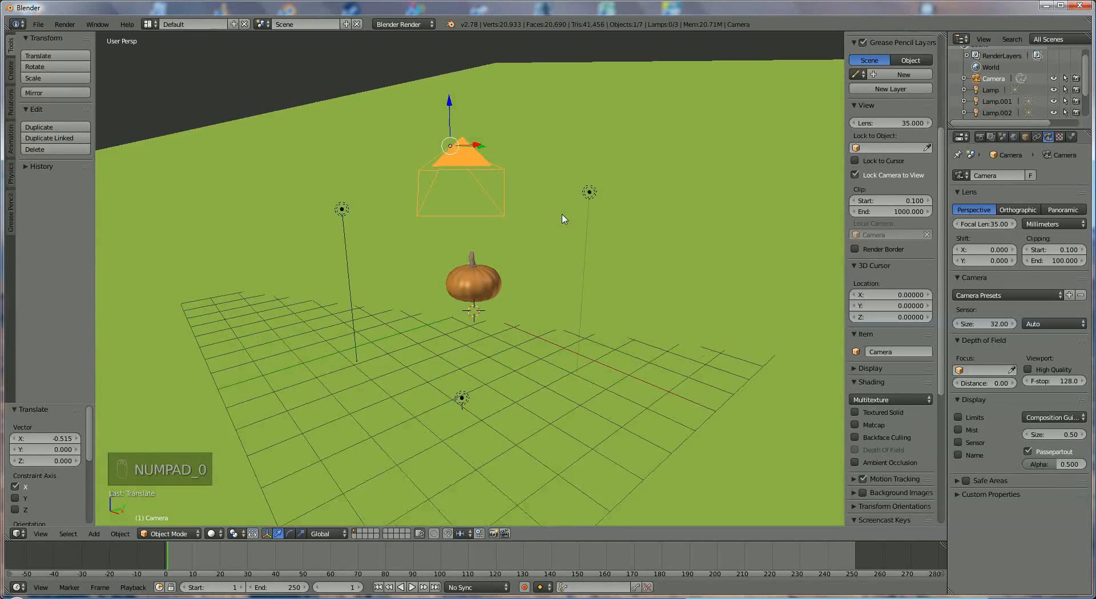
{"action": "scroll", "coordinate": [561, 243], "scroll_direction": "up", "scroll_amount": 5}
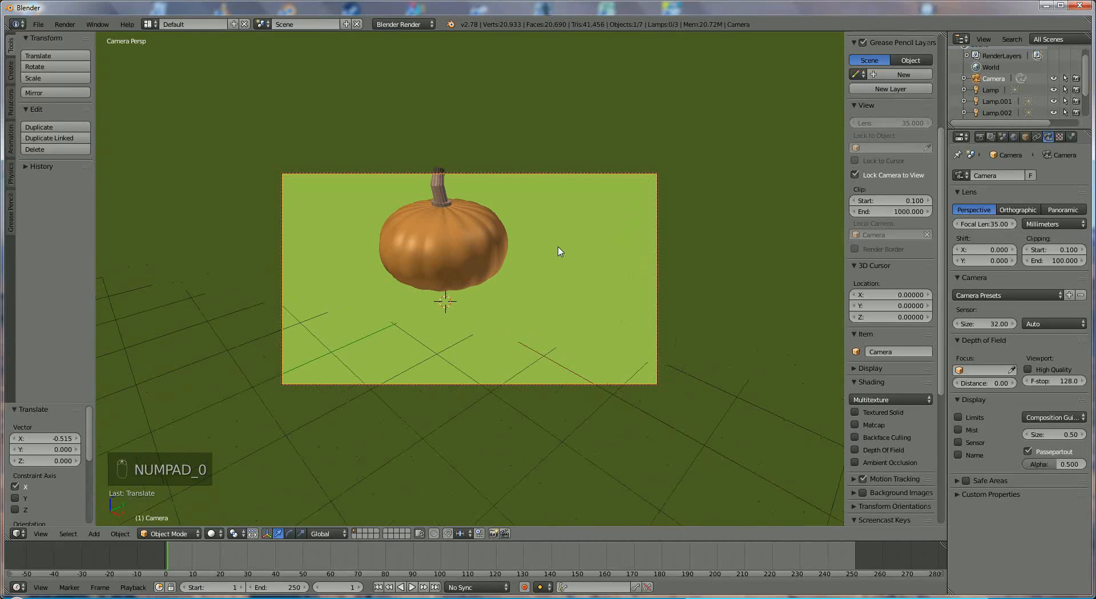
{"action": "middle_click_drag", "start_coordinate": [457, 218], "coordinate": [492, 332], "text": "shift"}
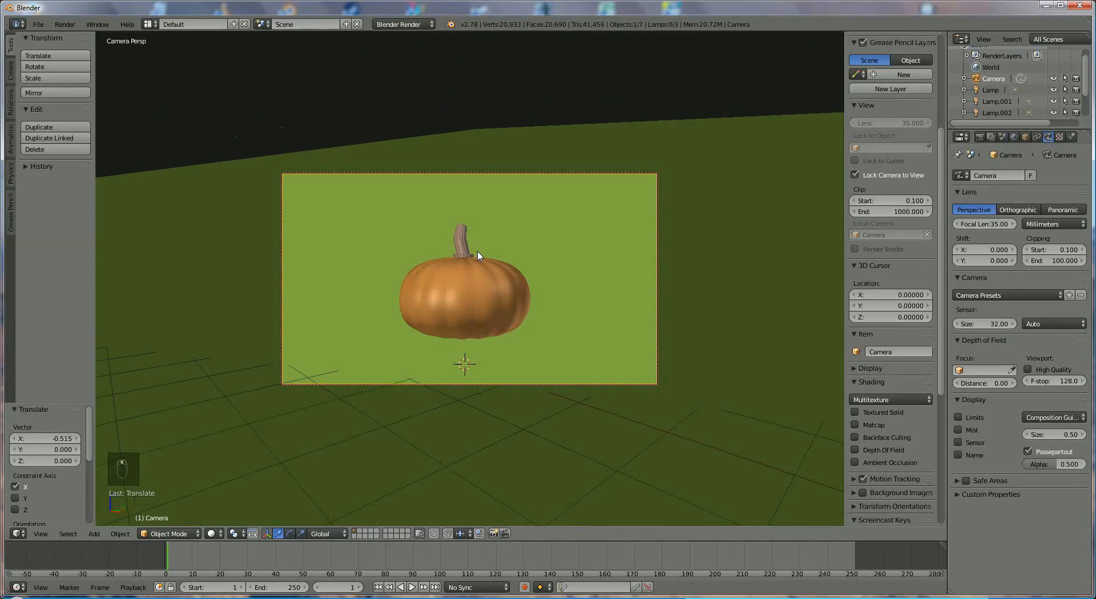
{"action": "scroll", "coordinate": [497, 276], "scroll_direction": "up", "scroll_amount": 3}
{"action": "scroll", "coordinate": [499, 278], "scroll_direction": "down", "scroll_amount": 2}
{"action": "scroll", "coordinate": [479, 289], "scroll_direction": "up", "scroll_amount": 1}
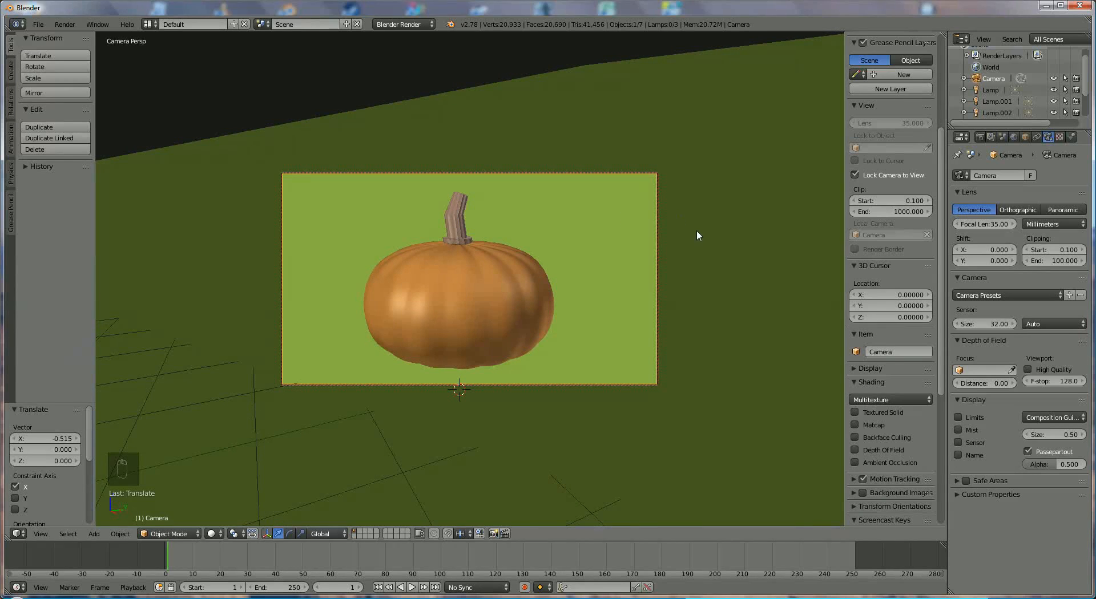
{"action": "left_click", "coordinate": [854, 175]}
{"action": "key", "text": "KP_0"}
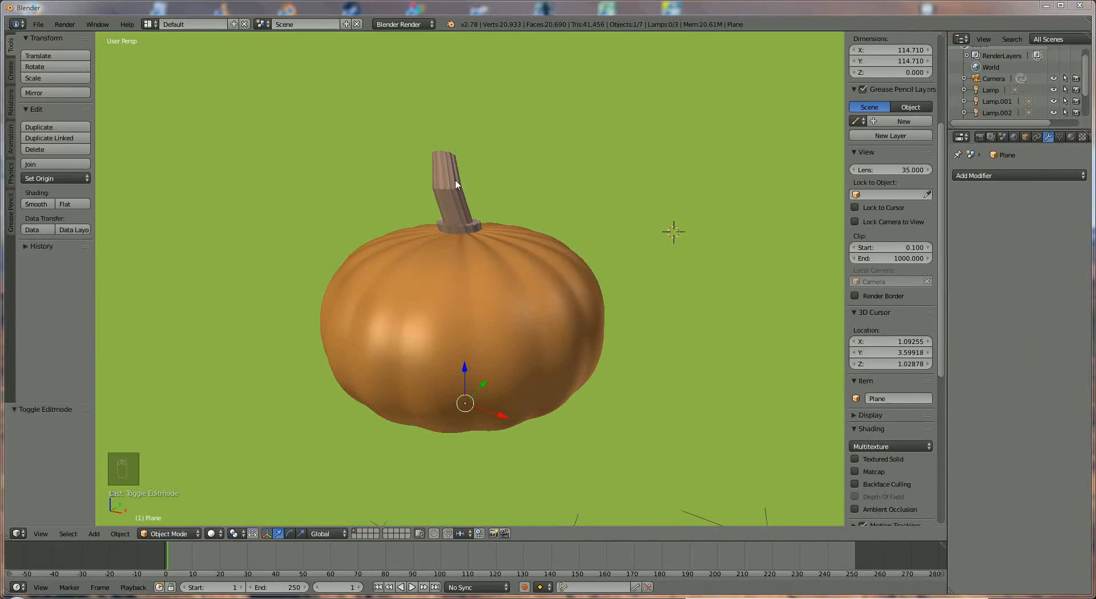
- Put the stem in Edit Mode and add a Subdivision Surface modifier with 2 view subdivisions
{"action": "middle_click_drag", "start_coordinate": [488, 190], "coordinate": [421, 197]}
{"action": "left_click", "coordinate": [167, 533]}
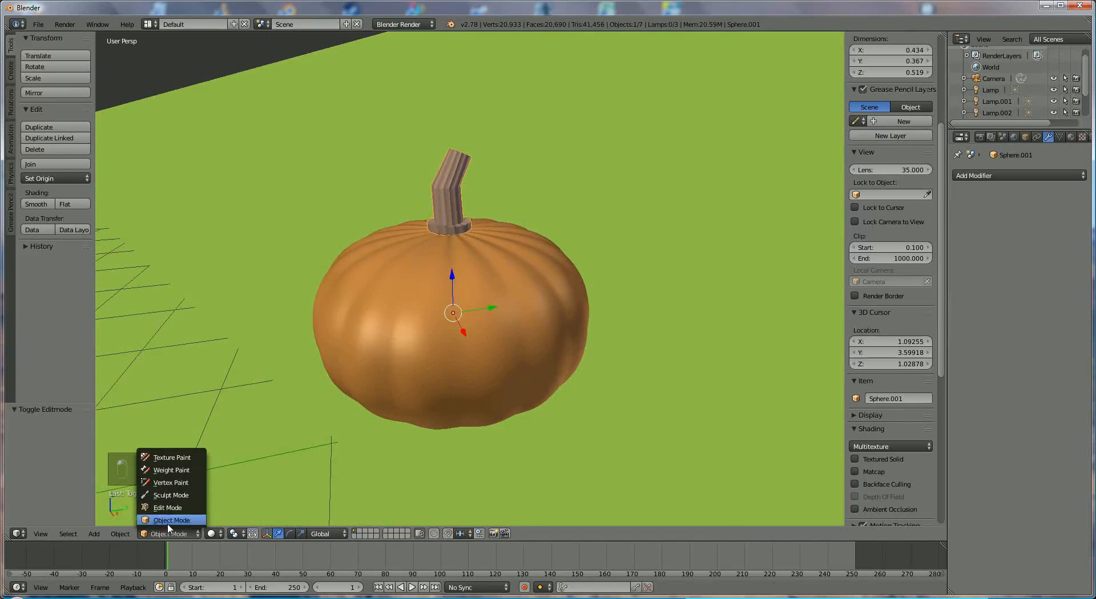
{"action": "left_click", "coordinate": [171, 508]}
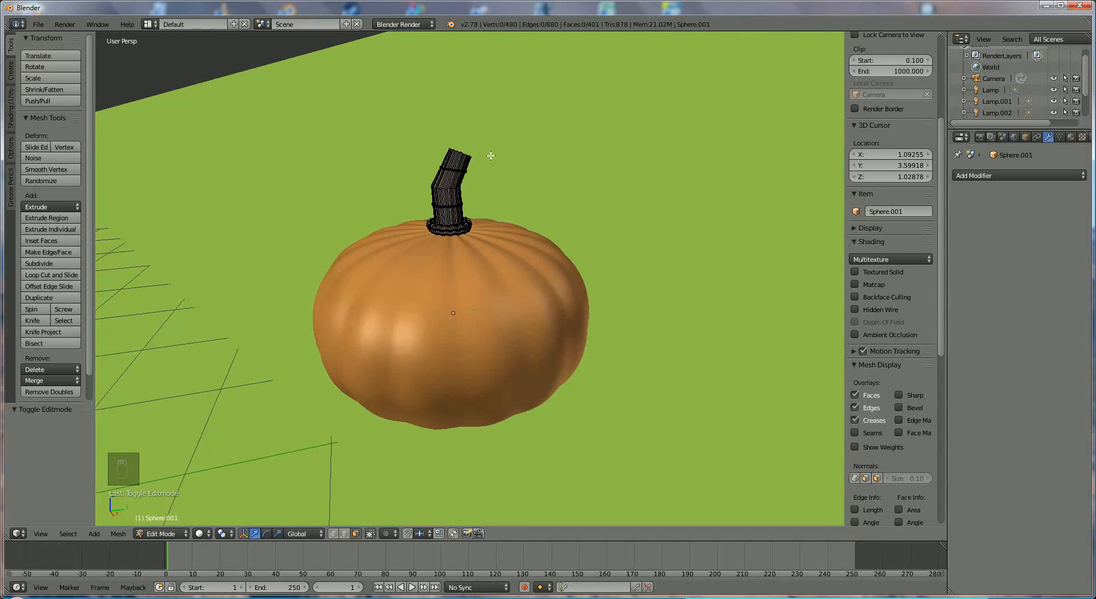
{"action": "scroll", "coordinate": [509, 195], "scroll_direction": "up", "scroll_amount": 5}
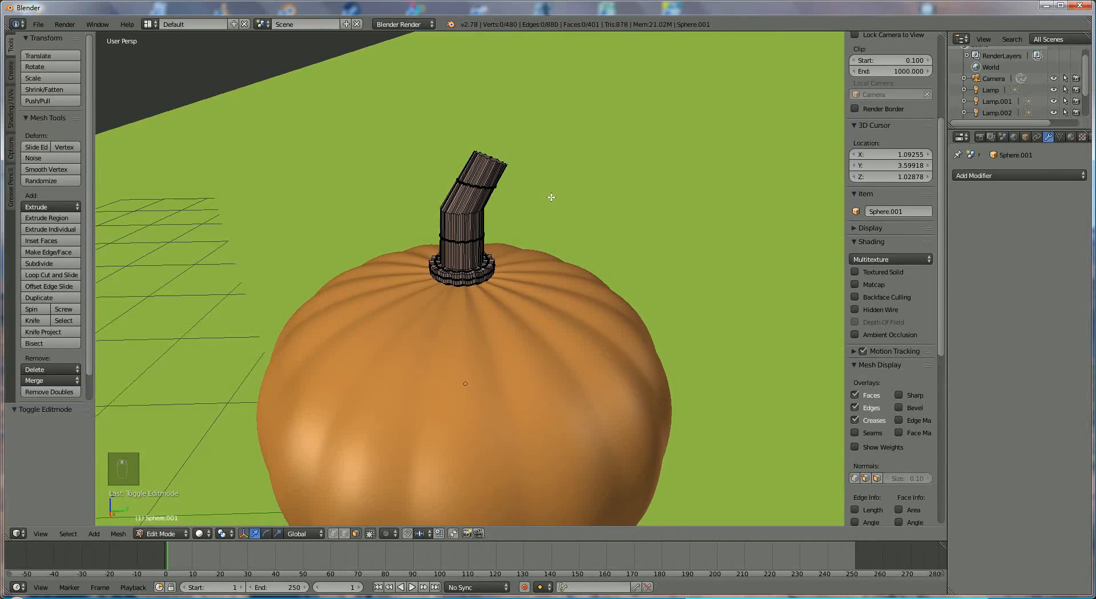
{"action": "middle_click_drag", "start_coordinate": [550, 197], "coordinate": [571, 182]}
{"action": "left_click", "coordinate": [1002, 174]}
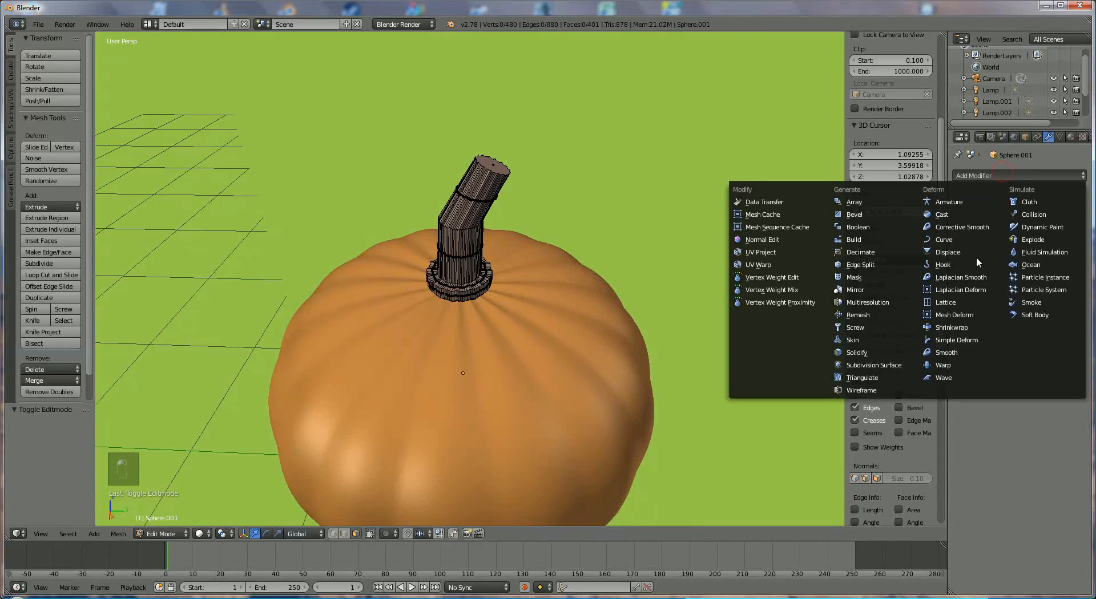
{"action": "left_click", "coordinate": [873, 365]}
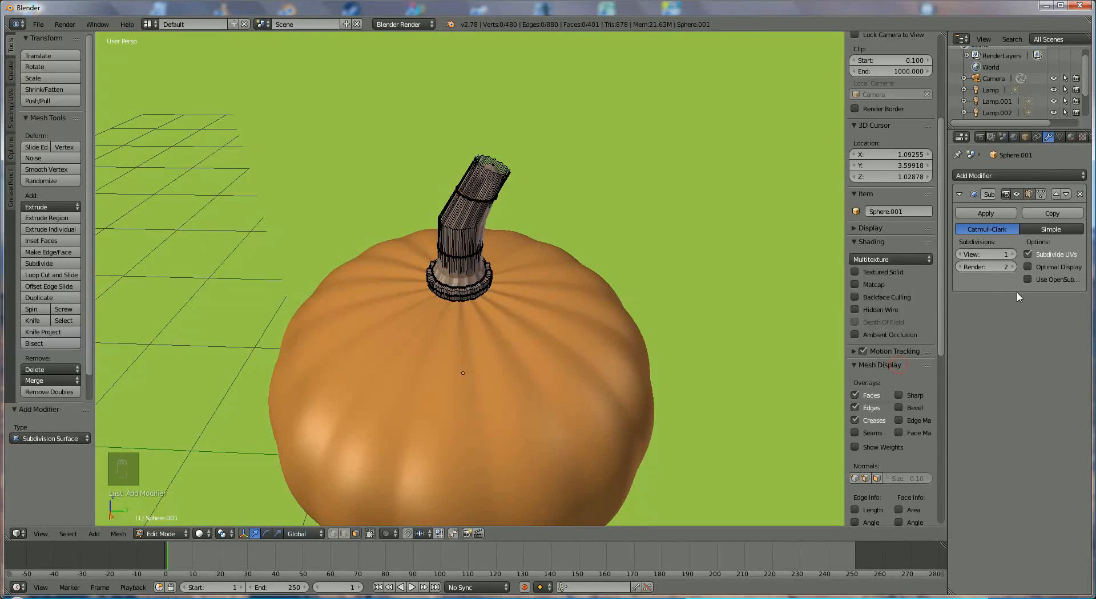
{"action": "left_click", "coordinate": [1011, 254]}
- Add one loop cut around the stem's upper section and slide it about 0.61 toward the tip
{"action": "middle_click_drag", "start_coordinate": [616, 257], "coordinate": [623, 261]}
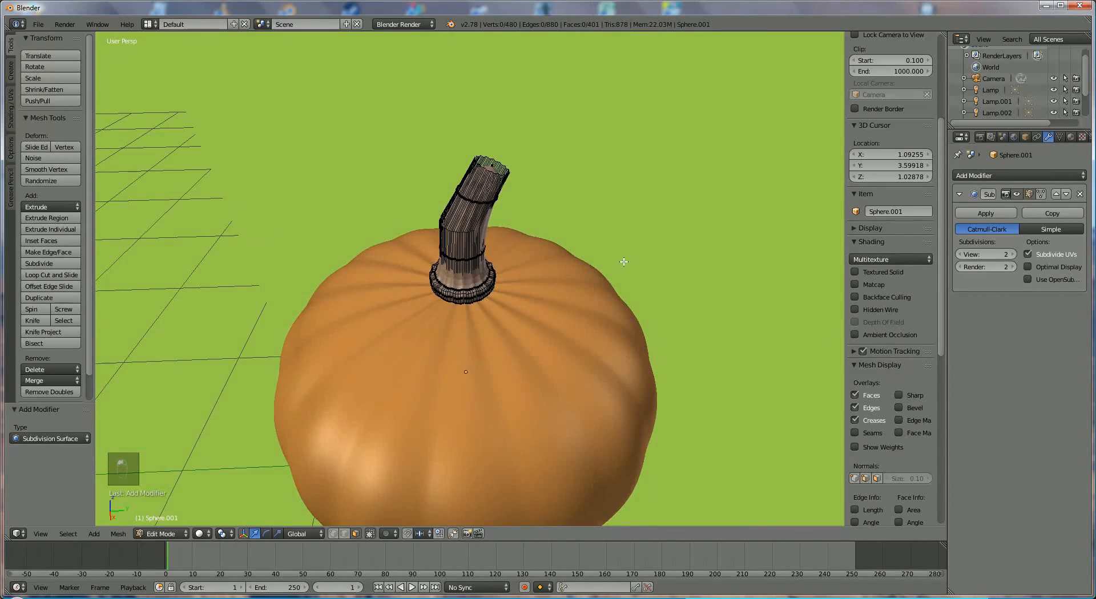
{"action": "scroll", "coordinate": [608, 200], "scroll_direction": "up", "scroll_amount": 2}
{"action": "middle_click_drag", "start_coordinate": [608, 200], "coordinate": [595, 197]}
{"action": "scroll", "coordinate": [597, 202], "scroll_direction": "up", "scroll_amount": 2}
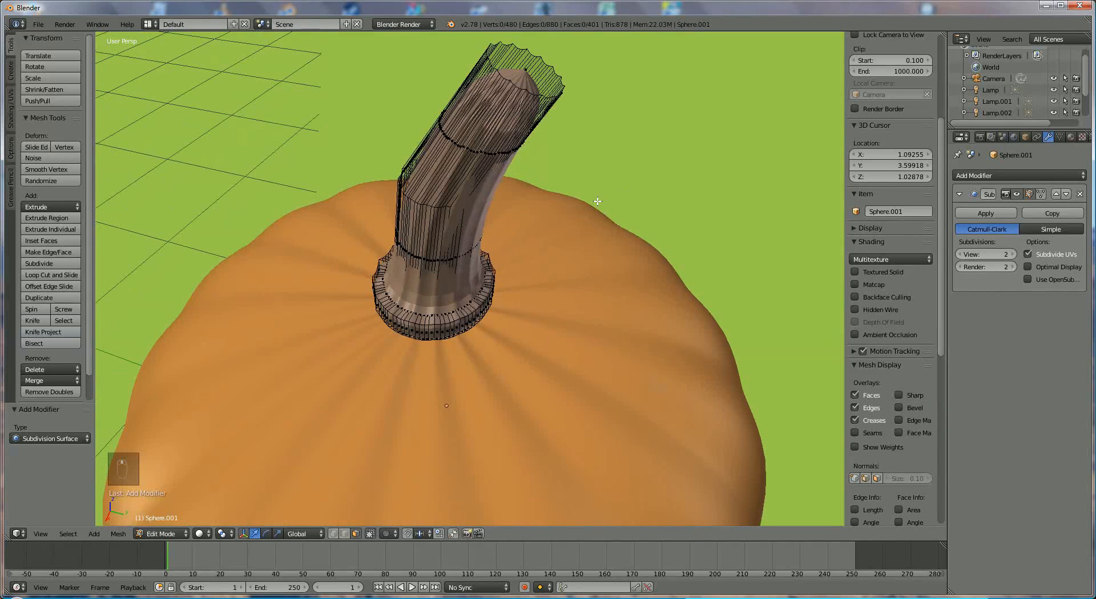
{"action": "key", "text": "ctrl+r"}
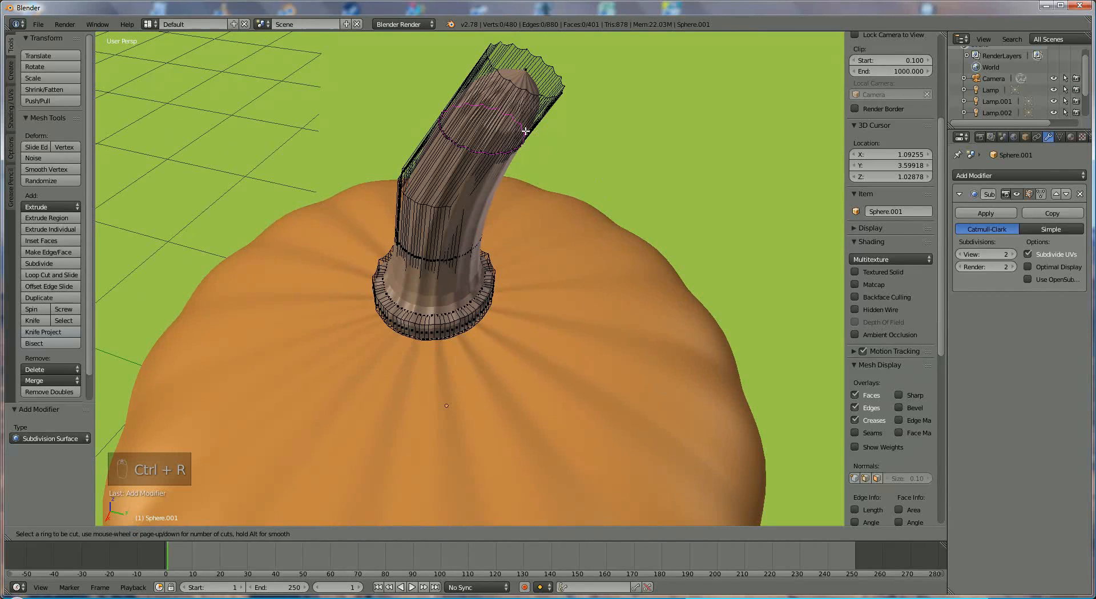
{"action": "left_click", "coordinate": [521, 109]}
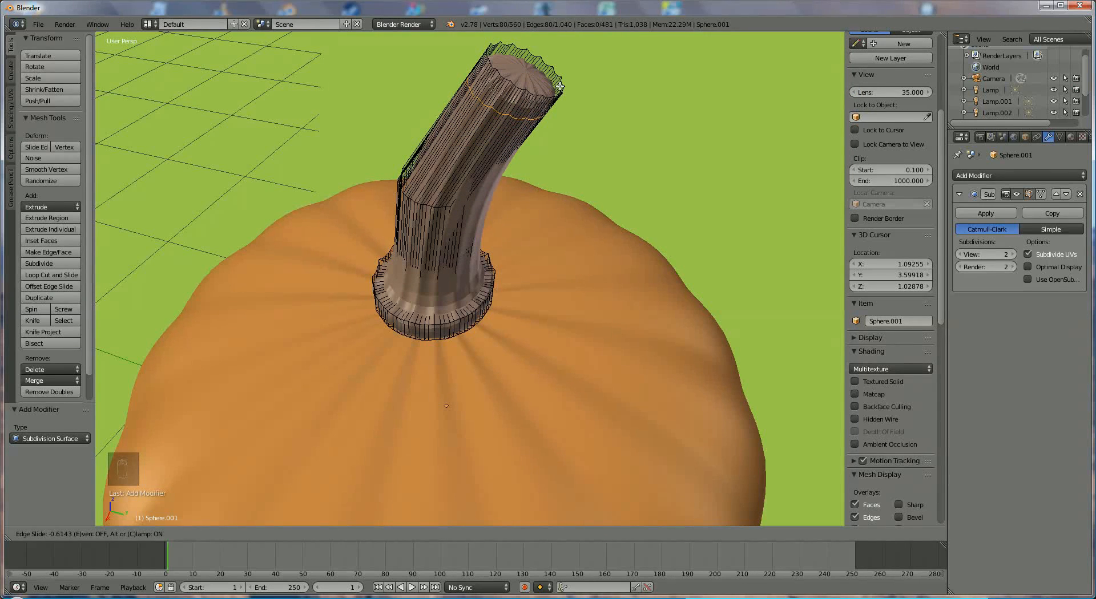
{"action": "left_click", "coordinate": [559, 87]}
{"action": "middle_click_drag", "start_coordinate": [531, 194], "coordinate": [569, 163]}
{"action": "scroll", "coordinate": [664, 213], "scroll_direction": "down", "scroll_amount": 2}
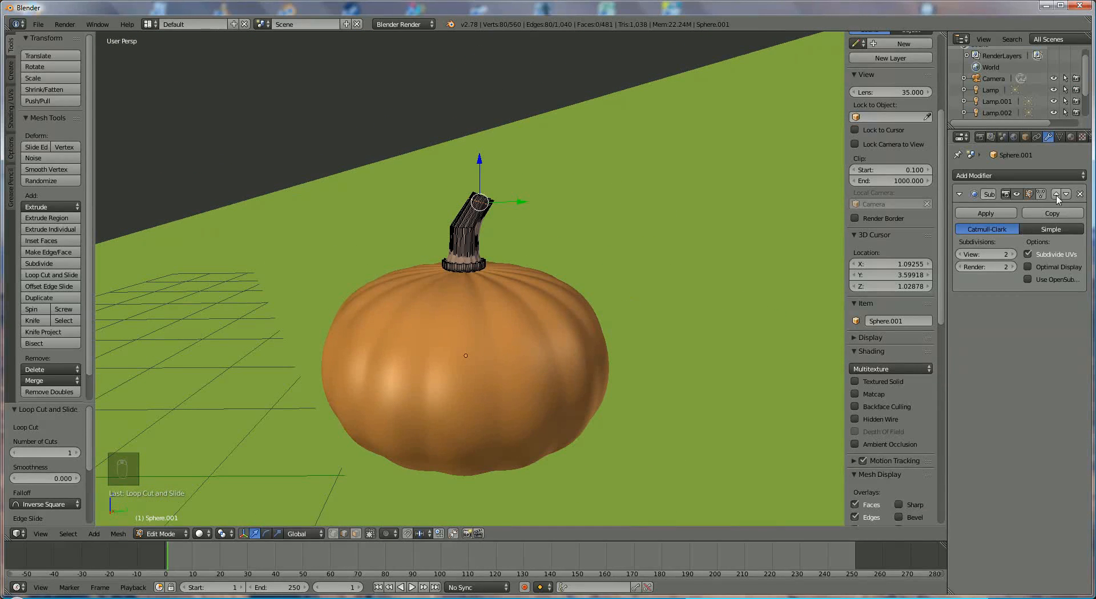
- Return the stem to Object Mode and apply smooth shading to it
{"action": "left_click", "coordinate": [166, 534]}
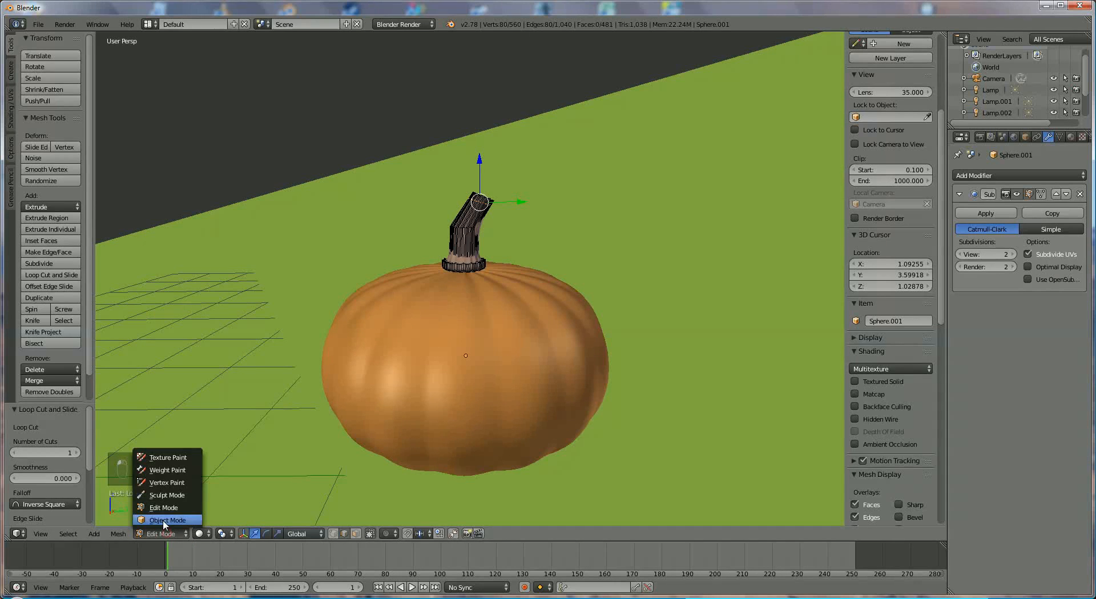
{"action": "left_click", "coordinate": [165, 521]}
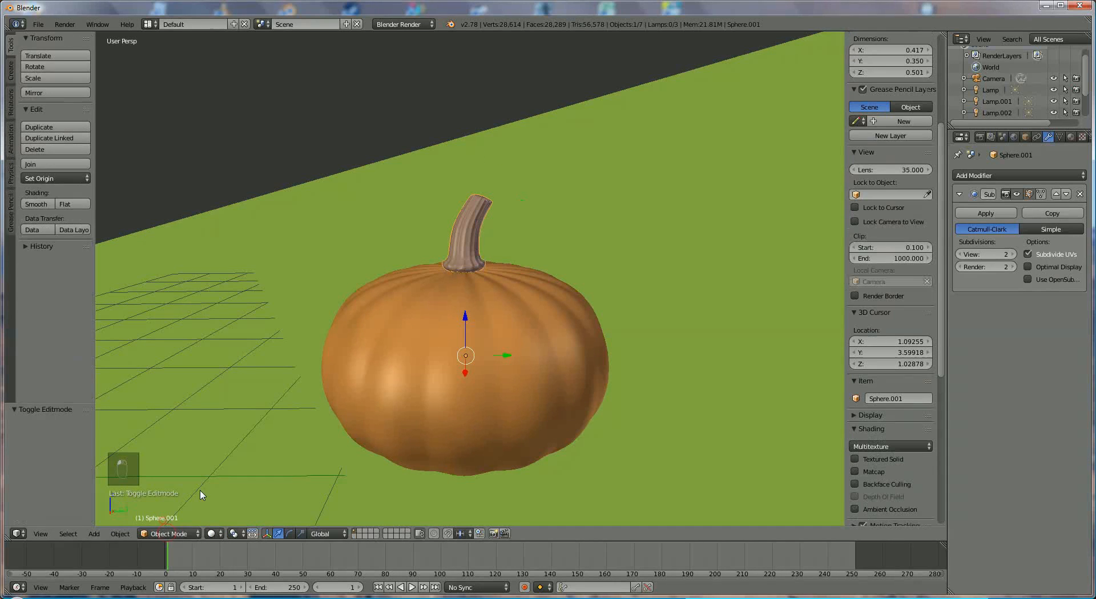
{"action": "left_click", "coordinate": [41, 204]}
- Lock the camera to the view again and orbit the camera shot slightly around the pumpkin
{"action": "scroll", "coordinate": [632, 290], "scroll_direction": "down", "scroll_amount": 4}
{"action": "middle_click_drag", "start_coordinate": [372, 296], "coordinate": [423, 307]}
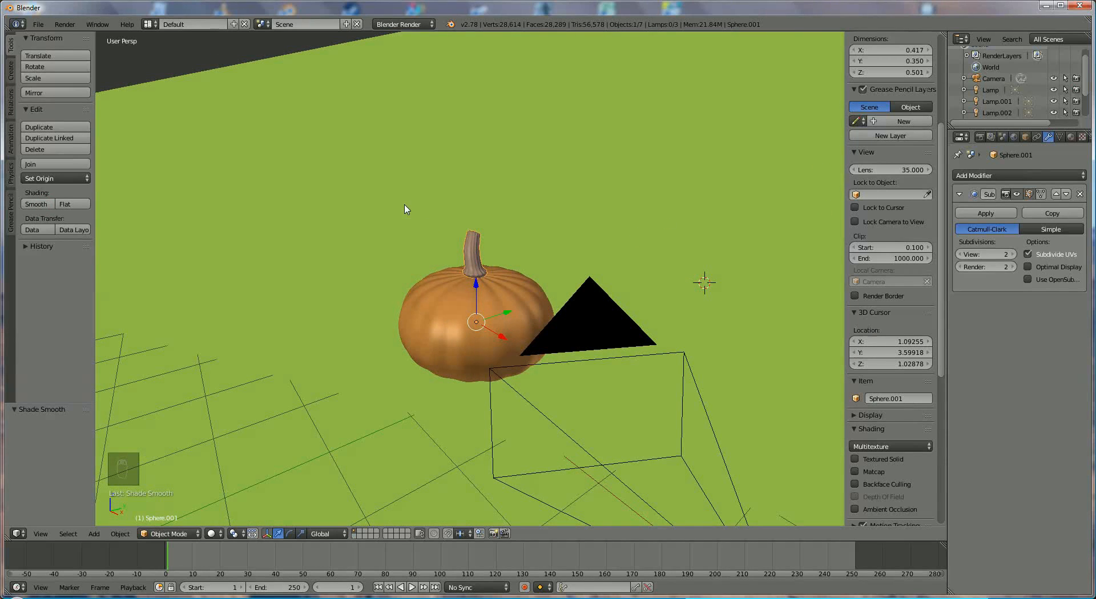
{"action": "left_click", "coordinate": [854, 221]}
{"action": "key", "text": "KP_0"}
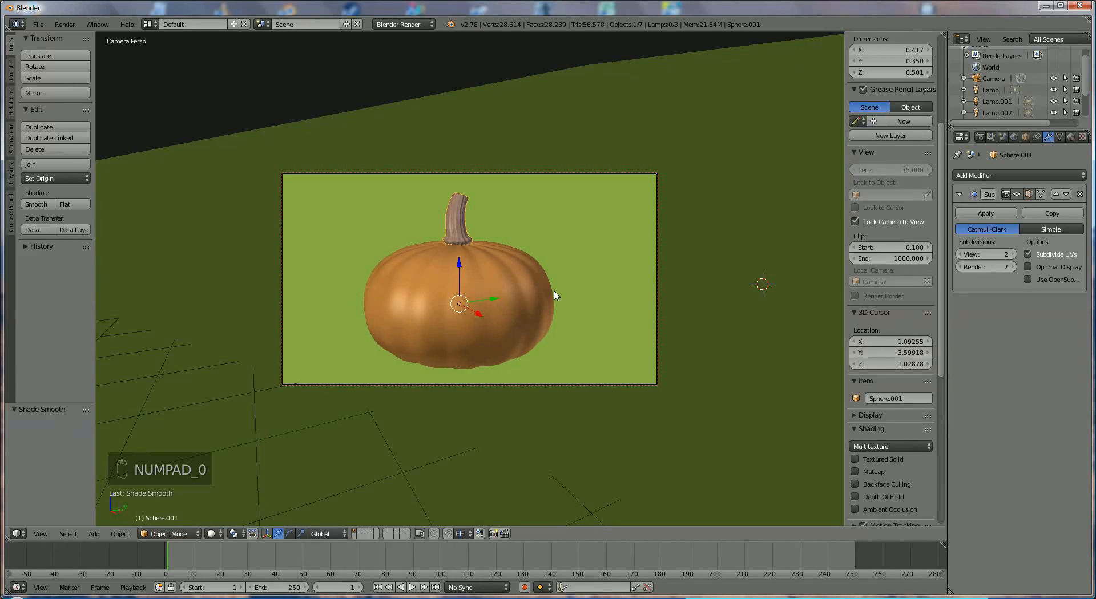
{"action": "middle_click_drag", "start_coordinate": [483, 297], "coordinate": [485, 303]}
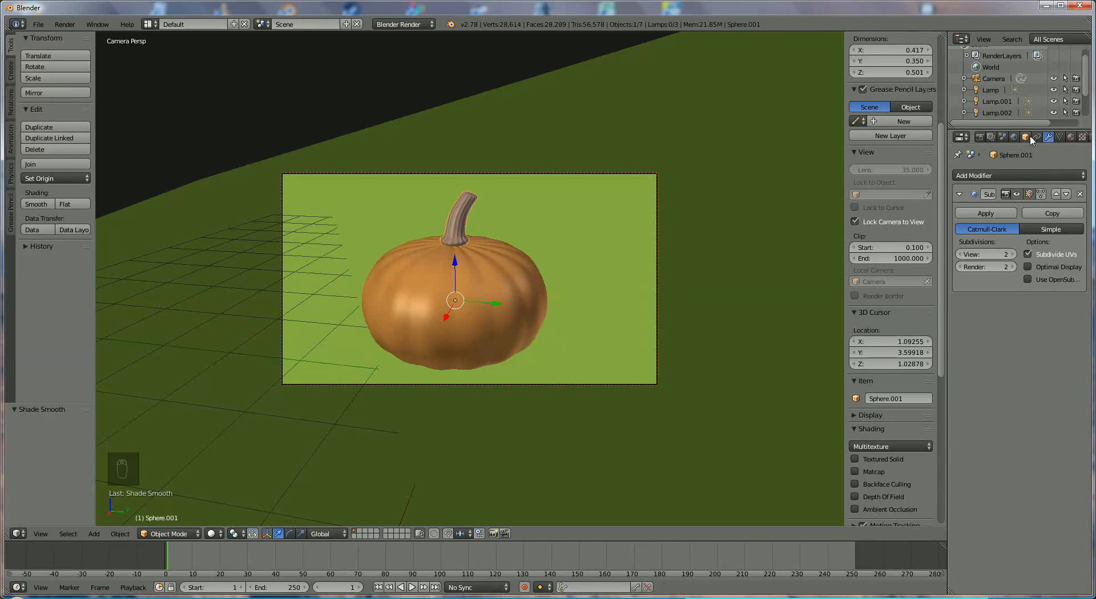
- Set the render output format to JPEG, render the pumpkin image and return to the 3D view
{"action": "left_click", "coordinate": [980, 137]}
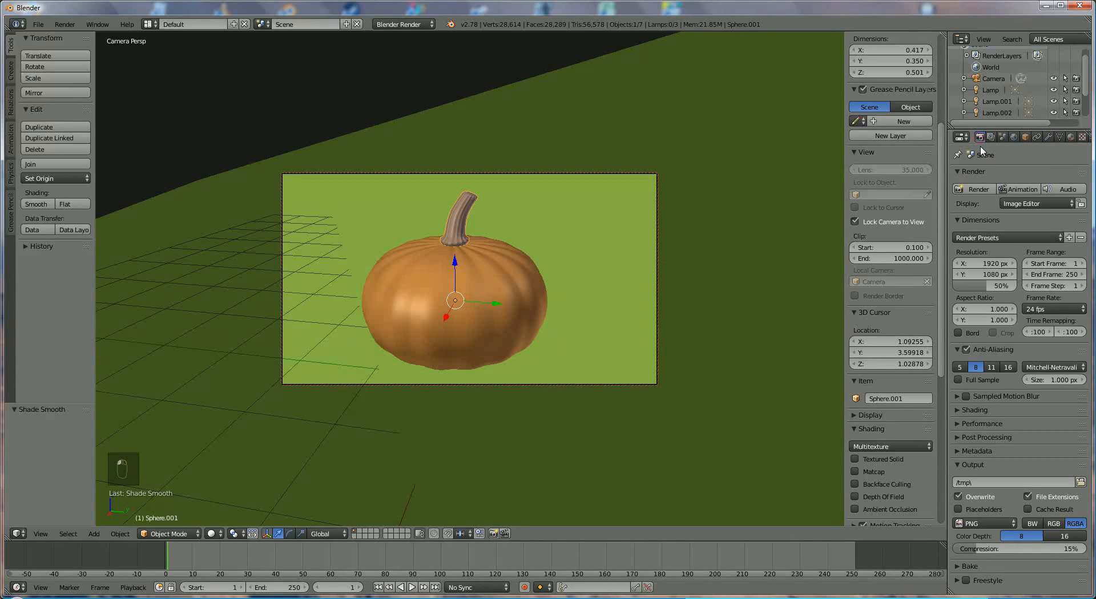
{"action": "left_click", "coordinate": [989, 524]}
{"action": "left_click", "coordinate": [818, 473]}
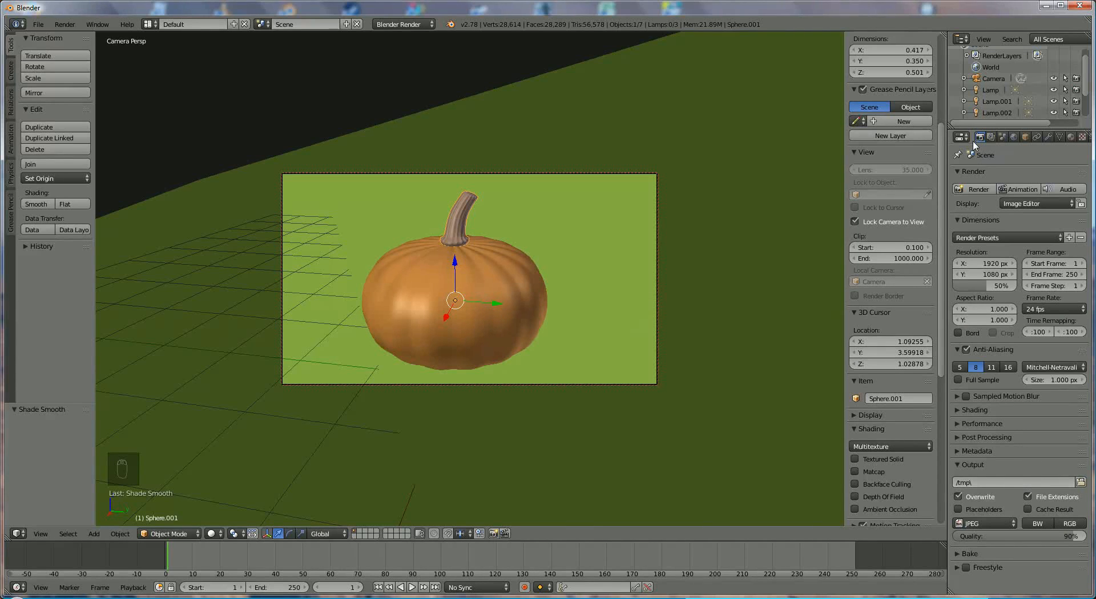
{"action": "left_click", "coordinate": [975, 189]}
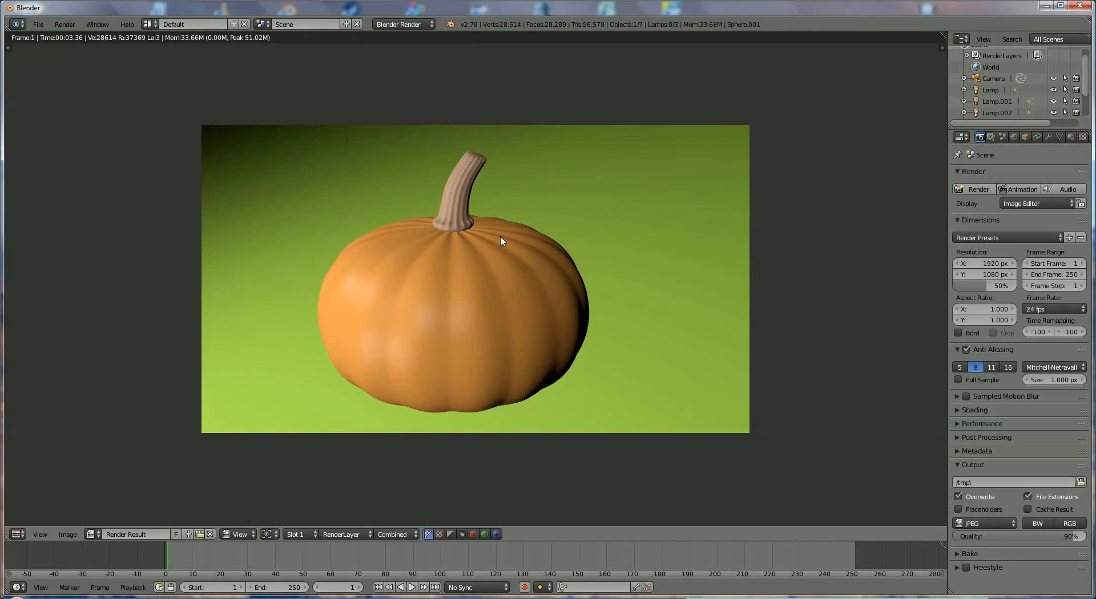
{"action": "left_click", "coordinate": [17, 533]}
{"action": "left_click", "coordinate": [30, 519]}
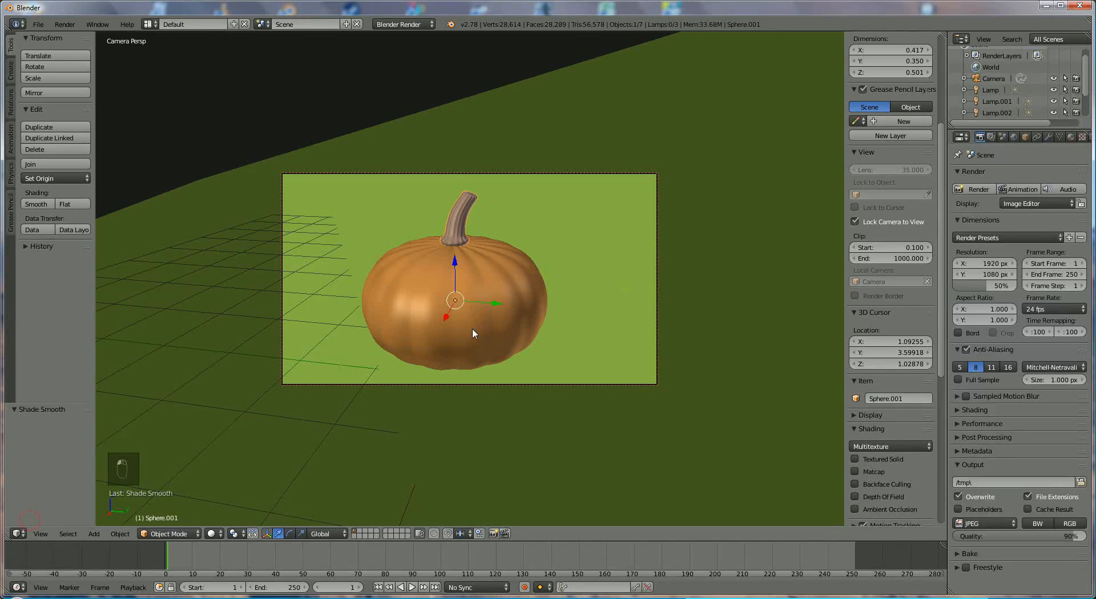
- Leave the camera view, move the original lamp about 2.71 along Y and shift it toward the pumpkin along X
{"action": "key", "text": "KP_0"}
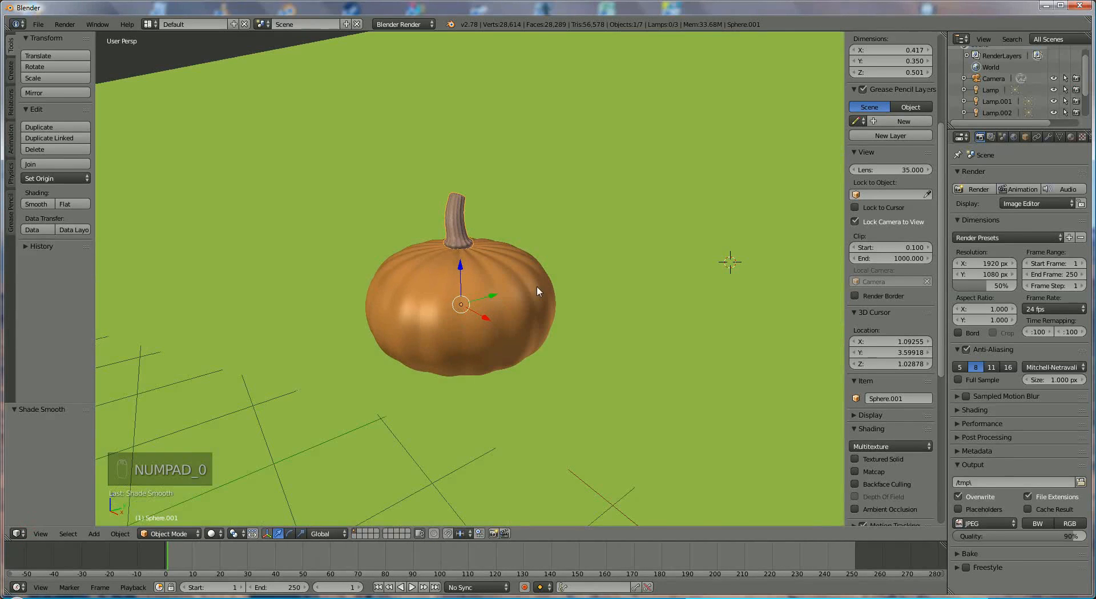
{"action": "scroll", "coordinate": [547, 317], "scroll_direction": "down", "scroll_amount": 4}
{"action": "middle_click_drag", "start_coordinate": [545, 317], "coordinate": [503, 377]}
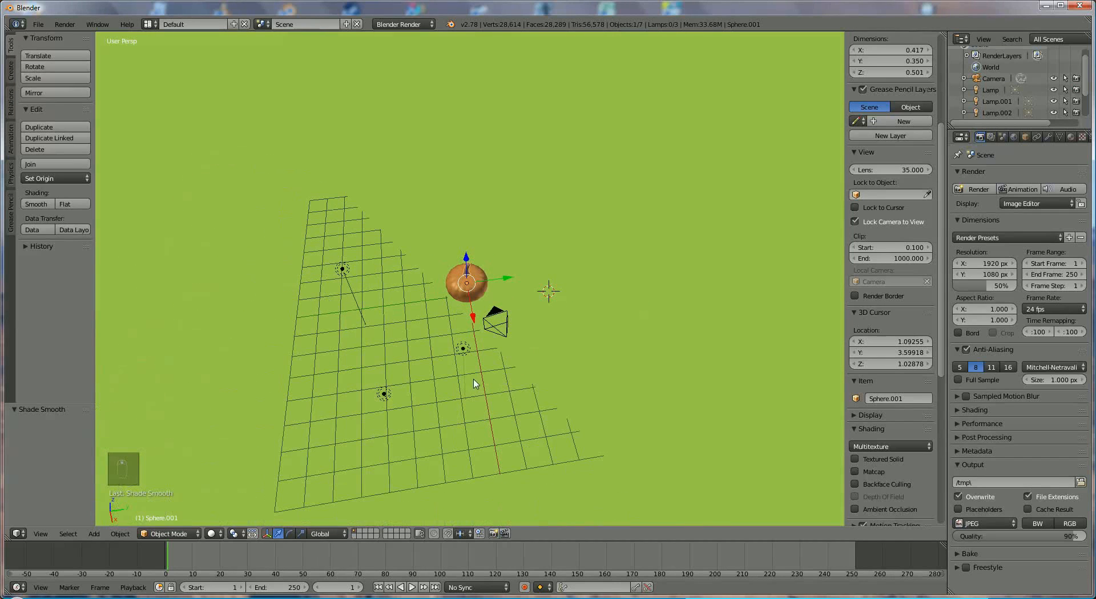
{"action": "right_click", "coordinate": [463, 347]}
{"action": "left_click", "coordinate": [491, 343]}
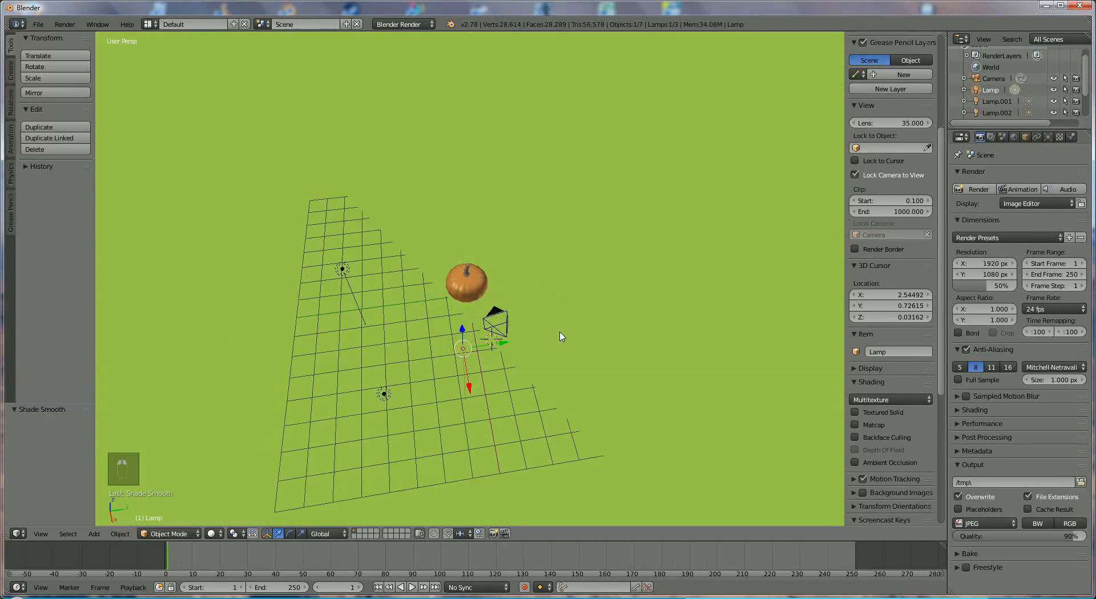
{"action": "left_click_drag", "start_coordinate": [504, 345], "coordinate": [587, 326]}
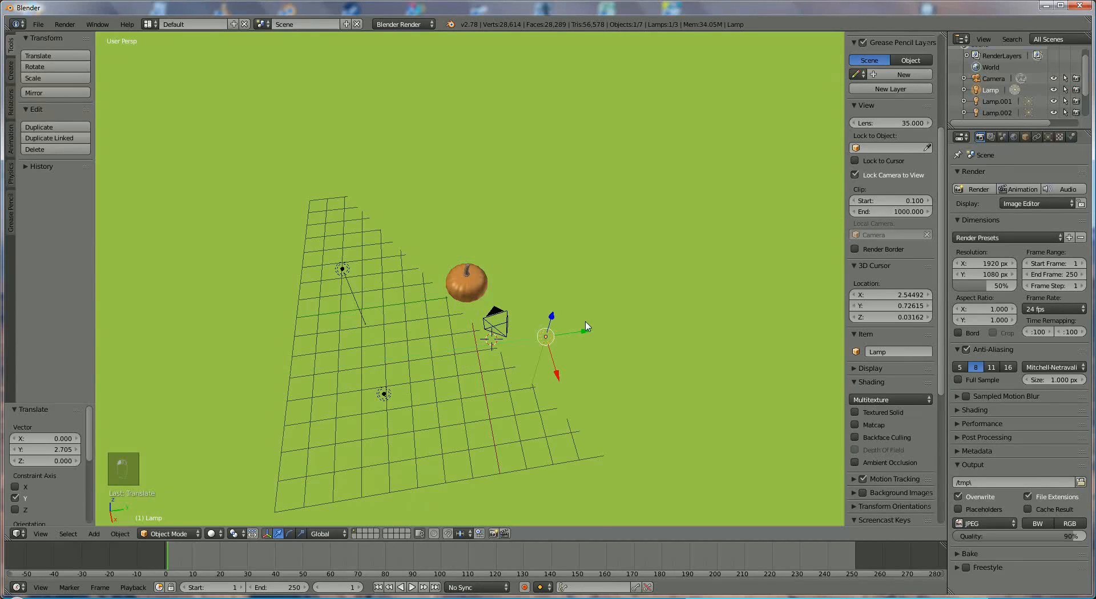
{"action": "left_click_drag", "start_coordinate": [559, 382], "coordinate": [617, 269]}
- Move the second lamp along X, and shift it freely by about 1.57 in X, 0.78 in Y and -0.86 in Z
{"action": "middle_click_drag", "start_coordinate": [485, 399], "coordinate": [495, 305]}
{"action": "right_click", "coordinate": [356, 349]}
{"action": "left_click_drag", "start_coordinate": [388, 353], "coordinate": [515, 350]}
{"action": "middle_click_drag", "start_coordinate": [515, 350], "coordinate": [351, 363]}
{"action": "right_click_drag", "start_coordinate": [338, 279], "coordinate": [378, 329]}
{"action": "middle_click_drag", "start_coordinate": [452, 345], "coordinate": [407, 379]}
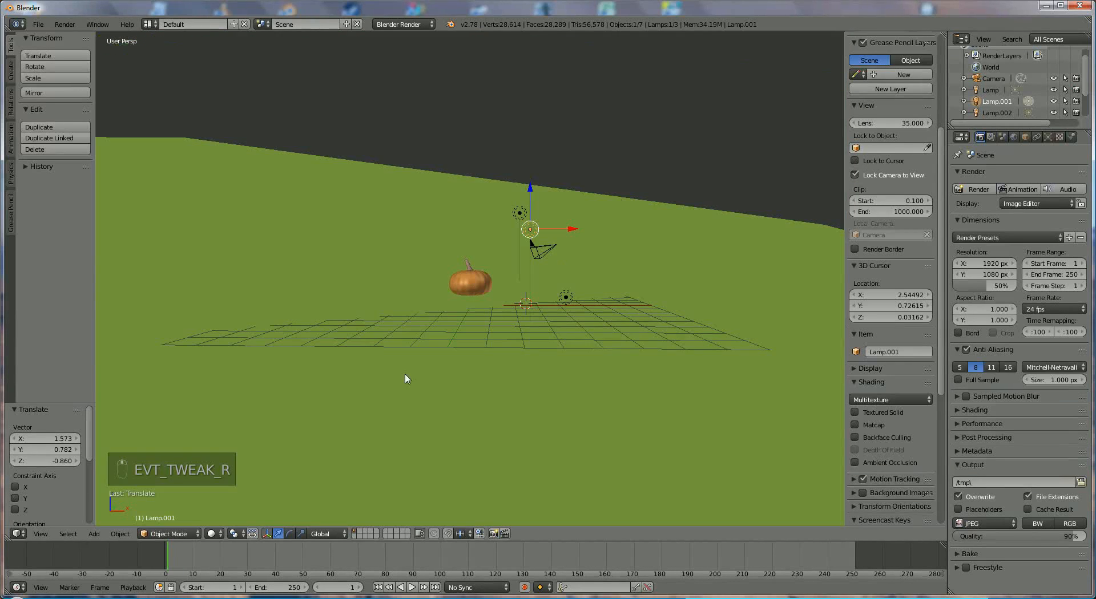
- Try to raise the ground plane about 15.09 along Z and undo that move
{"action": "scroll", "coordinate": [406, 367], "scroll_direction": "down", "scroll_amount": 2}
{"action": "right_click_drag", "start_coordinate": [347, 352], "coordinate": [417, 397]}
{"action": "middle_click_drag", "start_coordinate": [403, 402], "coordinate": [381, 421]}
{"action": "middle_click", "coordinate": [498, 403]}
{"action": "middle_click_drag", "start_coordinate": [491, 405], "coordinate": [432, 441]}
{"action": "left_click", "coordinate": [560, 107]}
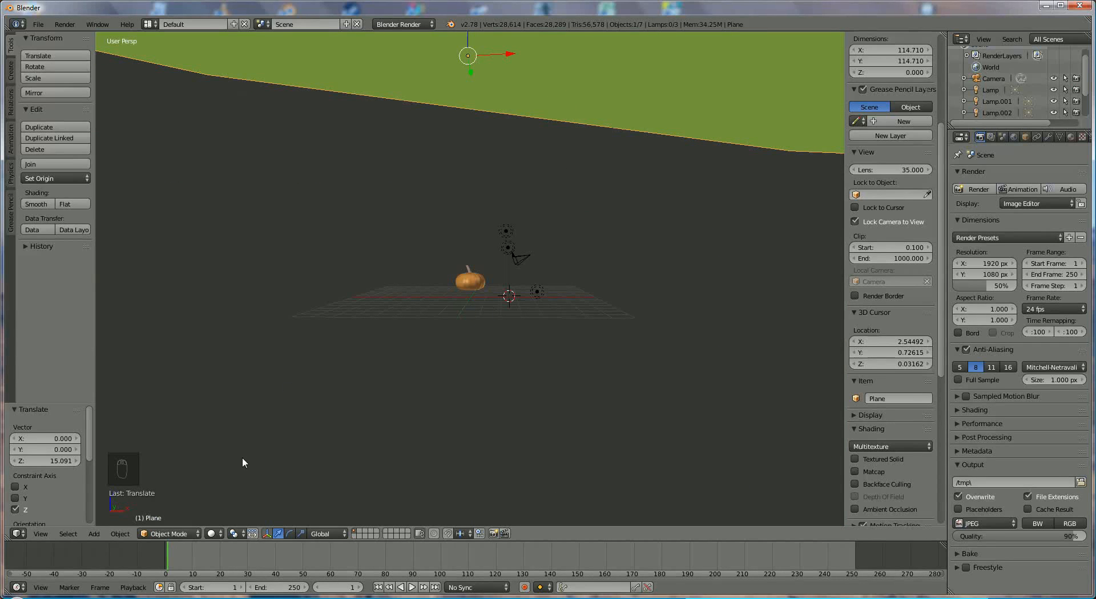
{"action": "left_click", "coordinate": [121, 534]}
{"action": "left_click", "coordinate": [160, 518]}
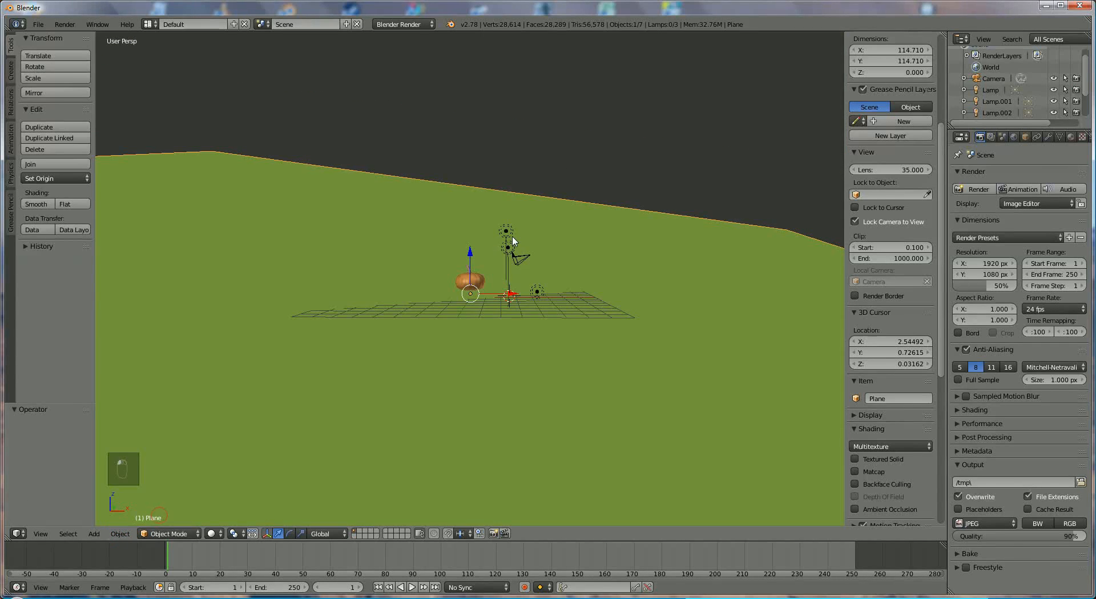
- Rotate the ground plane about -61.04° as seen from above the pumpkin
{"action": "middle_click_drag", "start_coordinate": [512, 237], "coordinate": [274, 384]}
{"action": "key", "text": "r"}
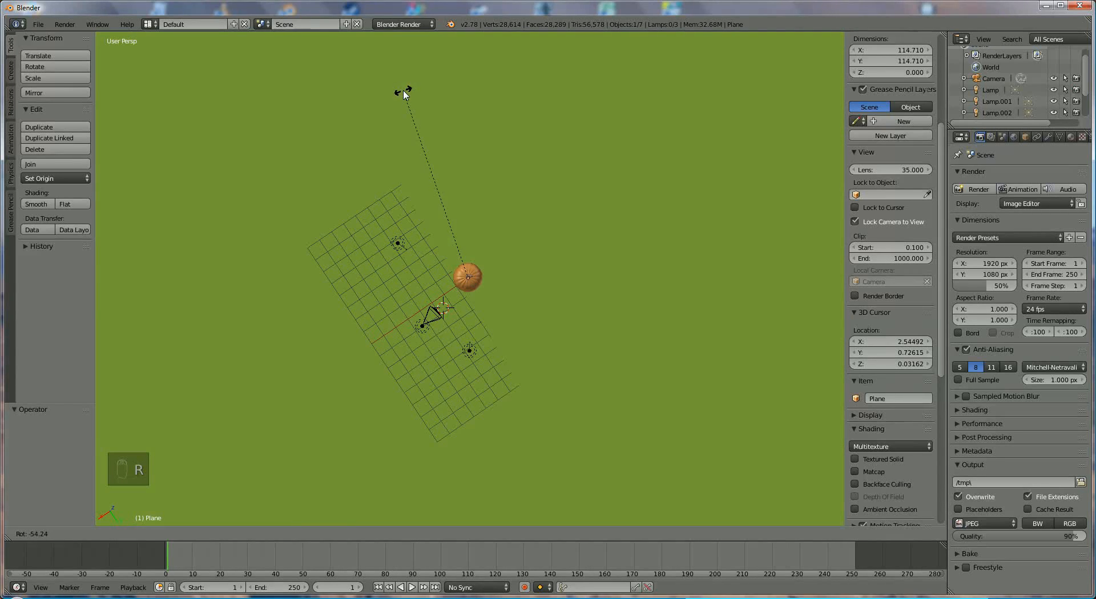
{"action": "left_click", "coordinate": [384, 105]}
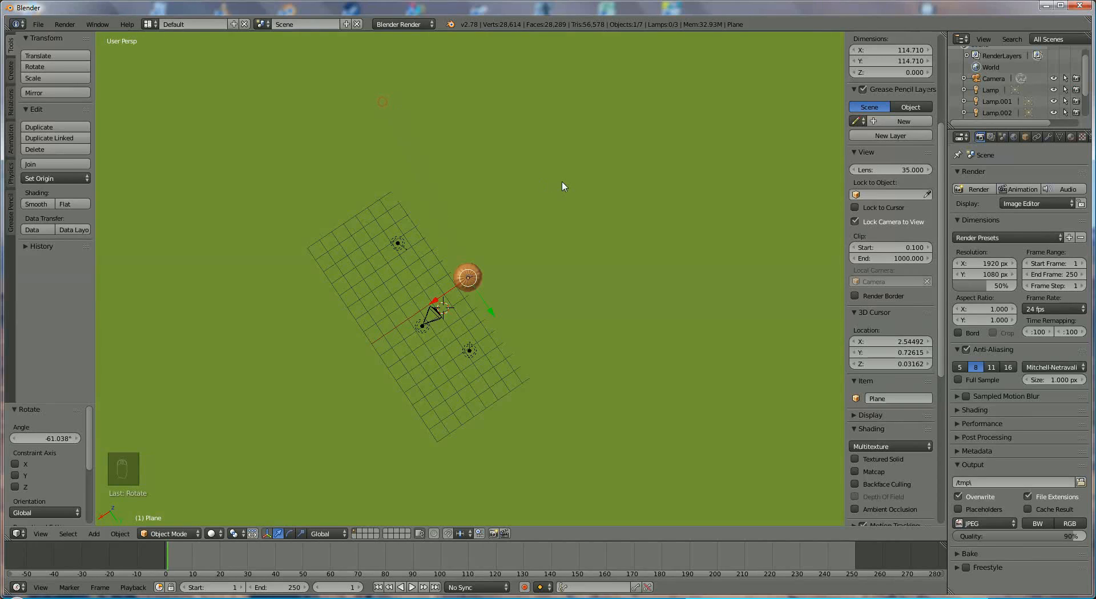
- Render the scene to check the rotated ground plane, and return to the 3D view
{"action": "middle_click_drag", "start_coordinate": [563, 186], "coordinate": [658, 110]}
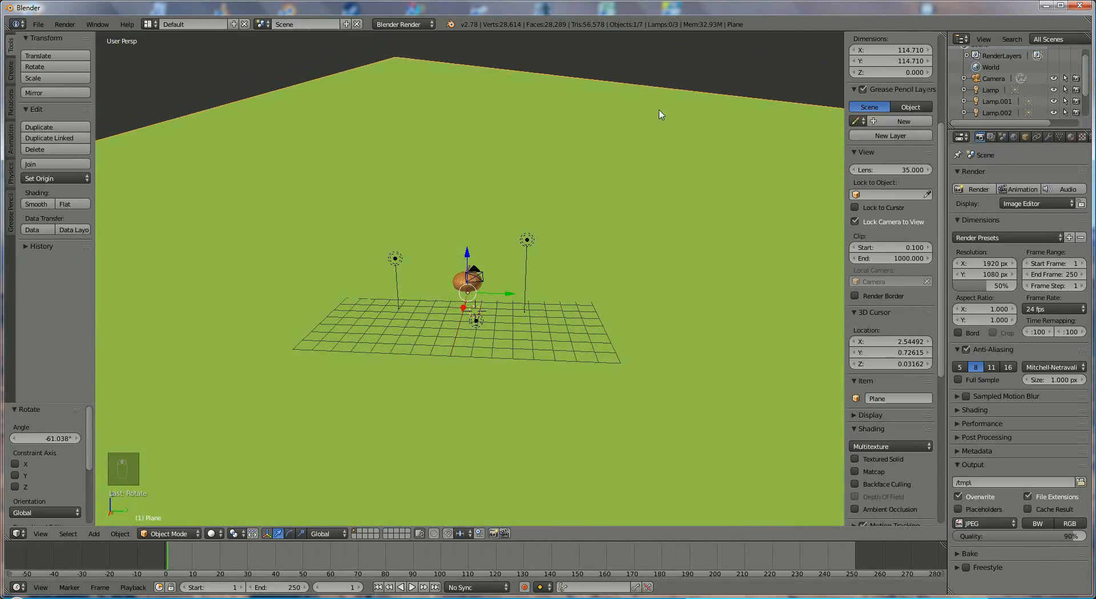
{"action": "left_click", "coordinate": [974, 188]}
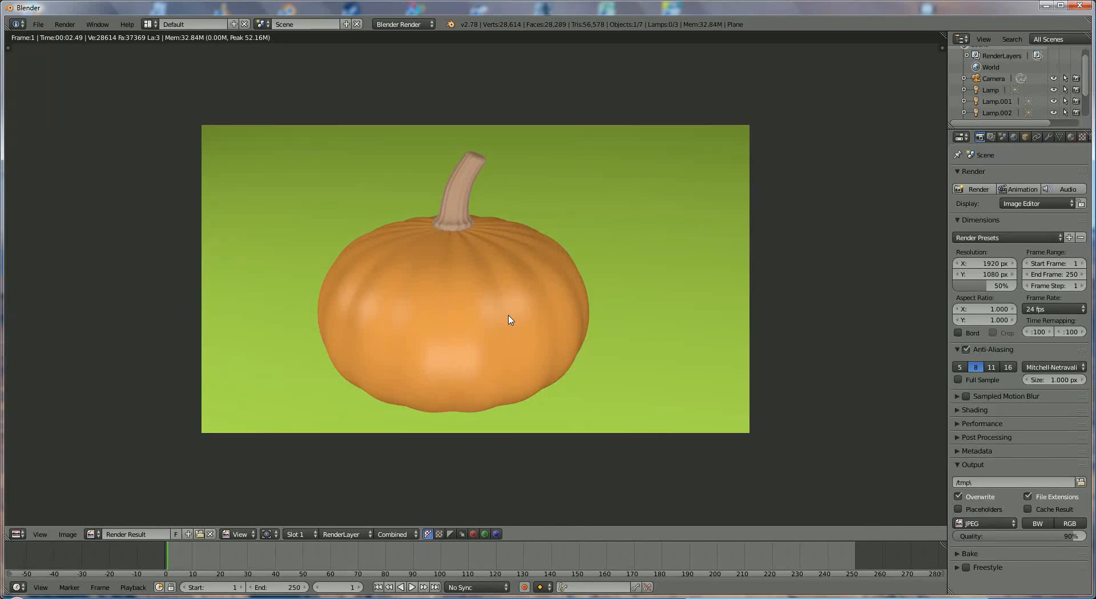
{"action": "left_click", "coordinate": [18, 536]}
{"action": "left_click", "coordinate": [34, 519]}
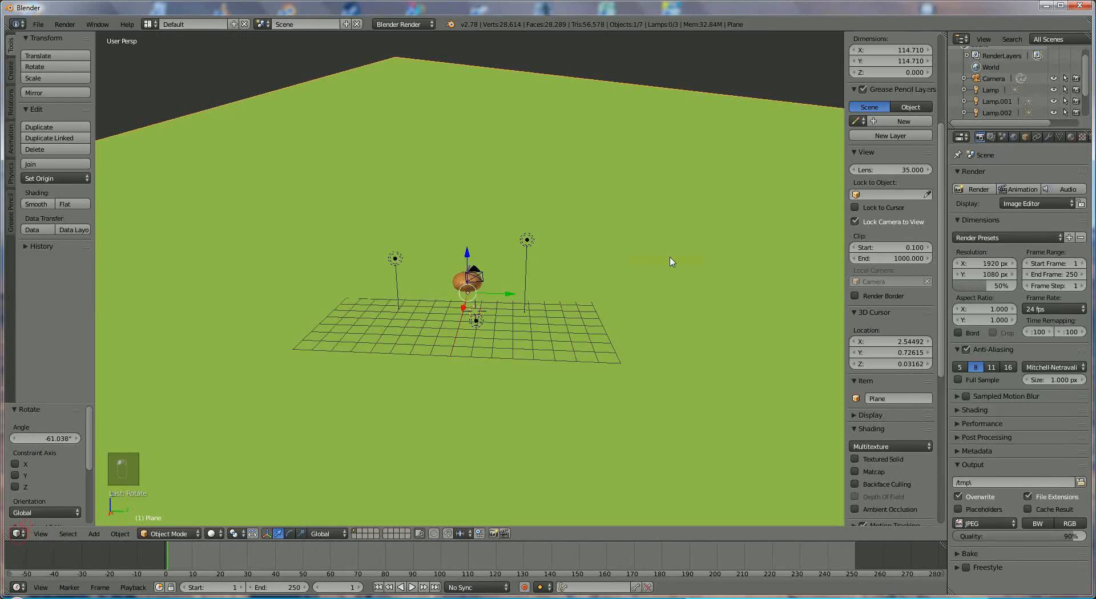
- Select all three lamps together and move them about 2.06 along X, away from the pumpkin
{"action": "middle_click_drag", "start_coordinate": [673, 262], "coordinate": [535, 311]}
{"action": "right_click", "coordinate": [508, 273]}
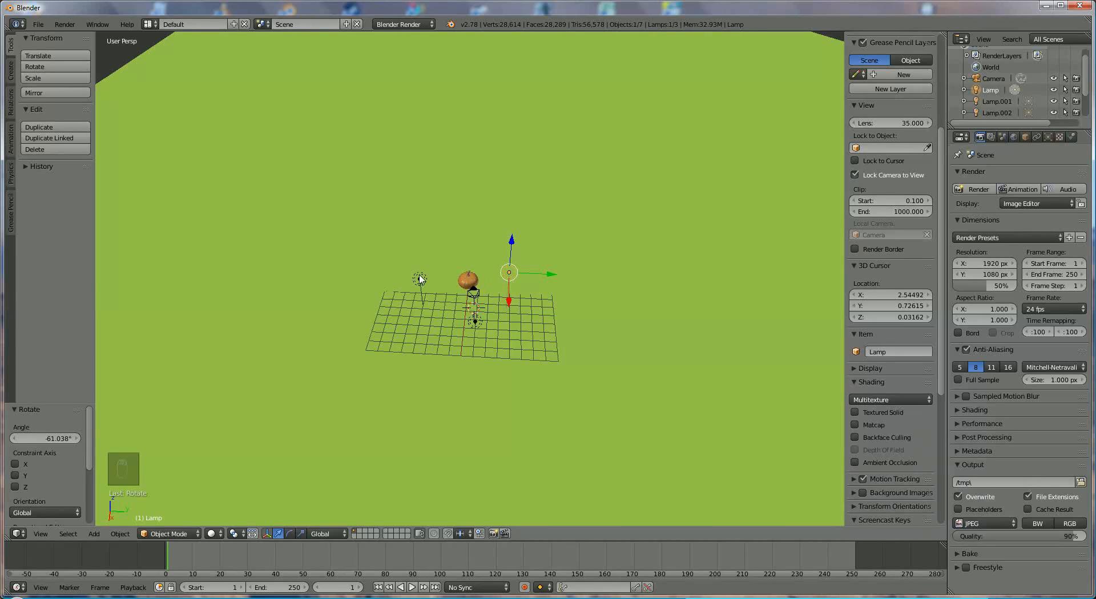
{"action": "right_click", "coordinate": [420, 279], "text": "shift"}
{"action": "right_click", "coordinate": [478, 322], "text": "shift"}
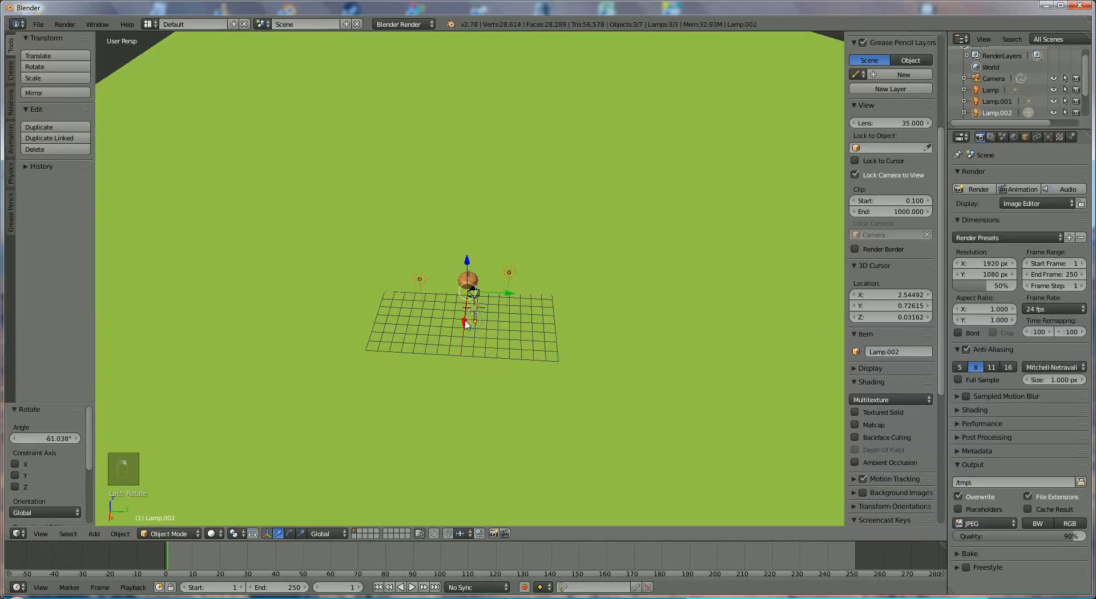
{"action": "key", "text": "g"}
{"action": "key", "text": "x"}
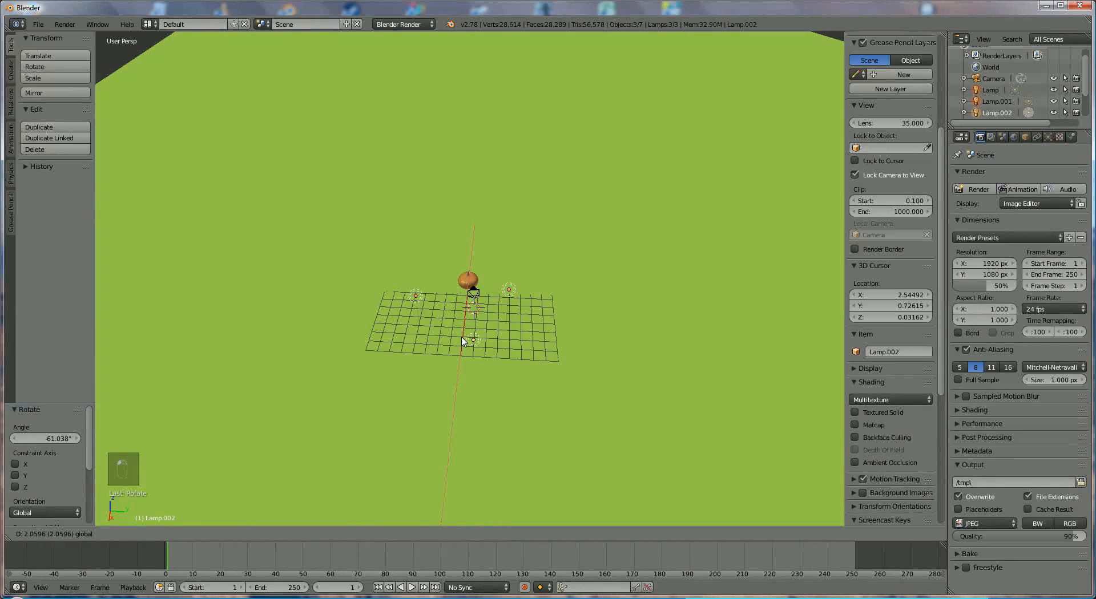
{"action": "left_click", "coordinate": [463, 341]}
- Raise the three selected lamps about 1.37 along Z and render the scene again
{"action": "key", "text": "g"}
{"action": "key", "text": "z"}
{"action": "left_click", "coordinate": [917, 242]}
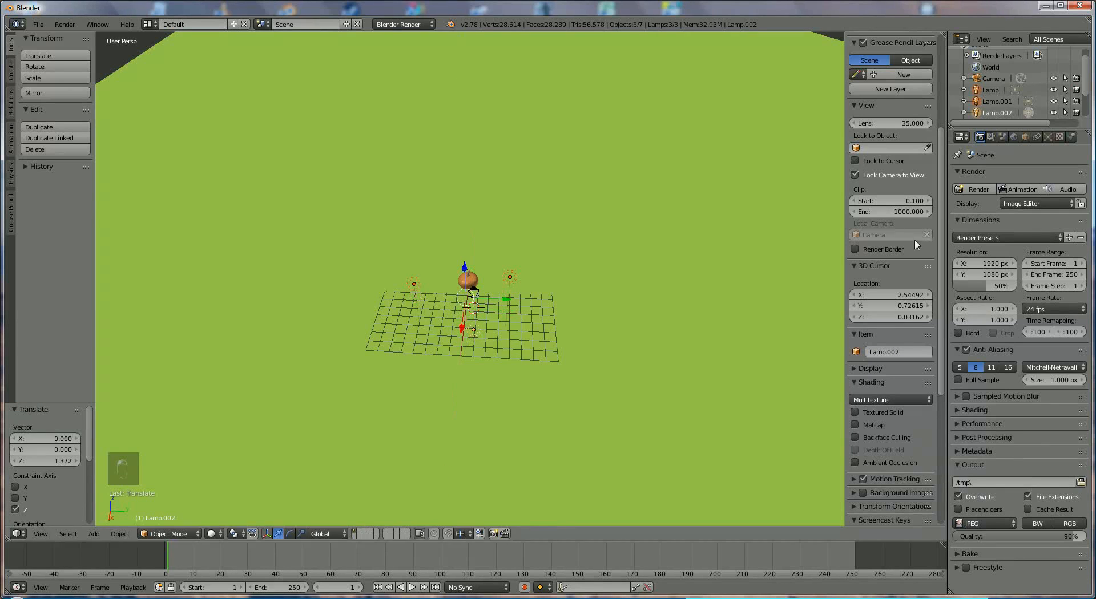
{"action": "left_click", "coordinate": [977, 189]}
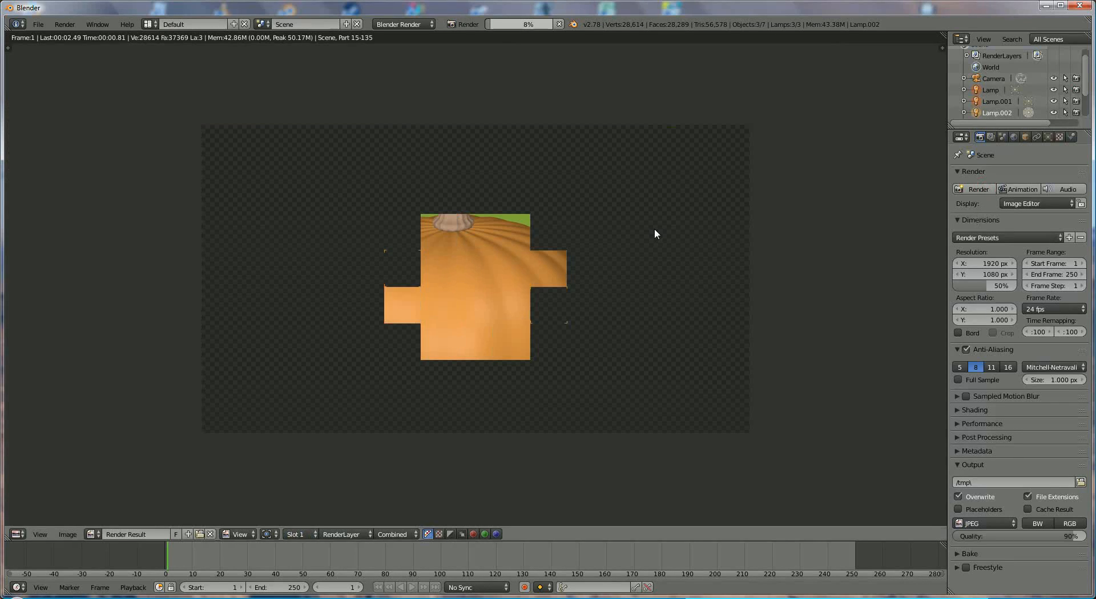